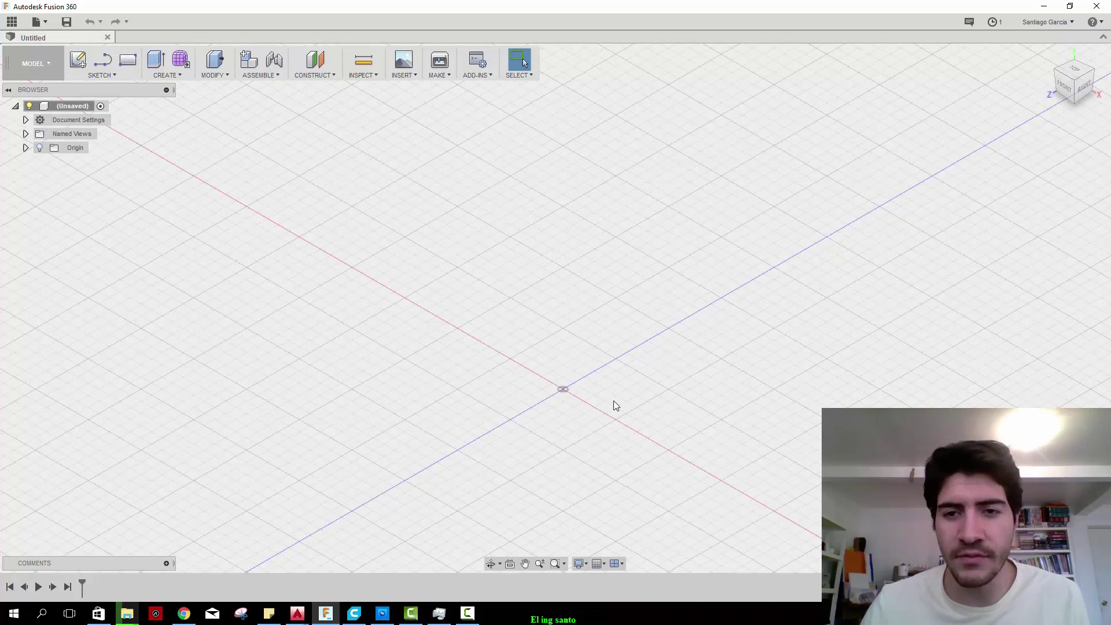
Start a new sketch in the empty design so the origin planes appear.
{"action": "middle_click_drag", "start_coordinate": [558, 353], "coordinate": [560, 343]}
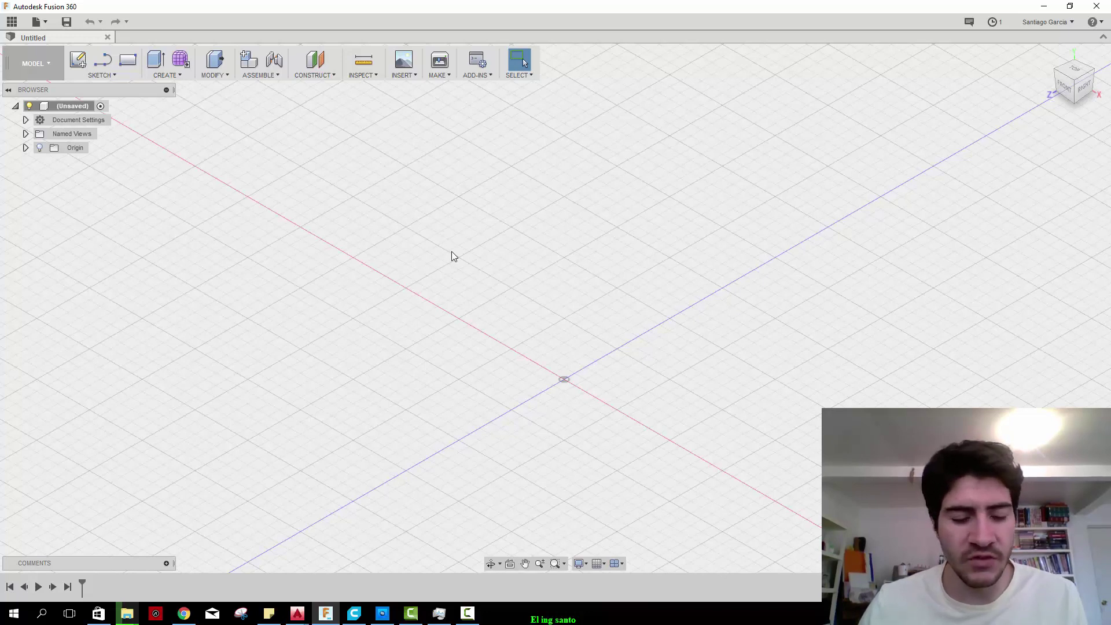
{"action": "key", "text": "l"}
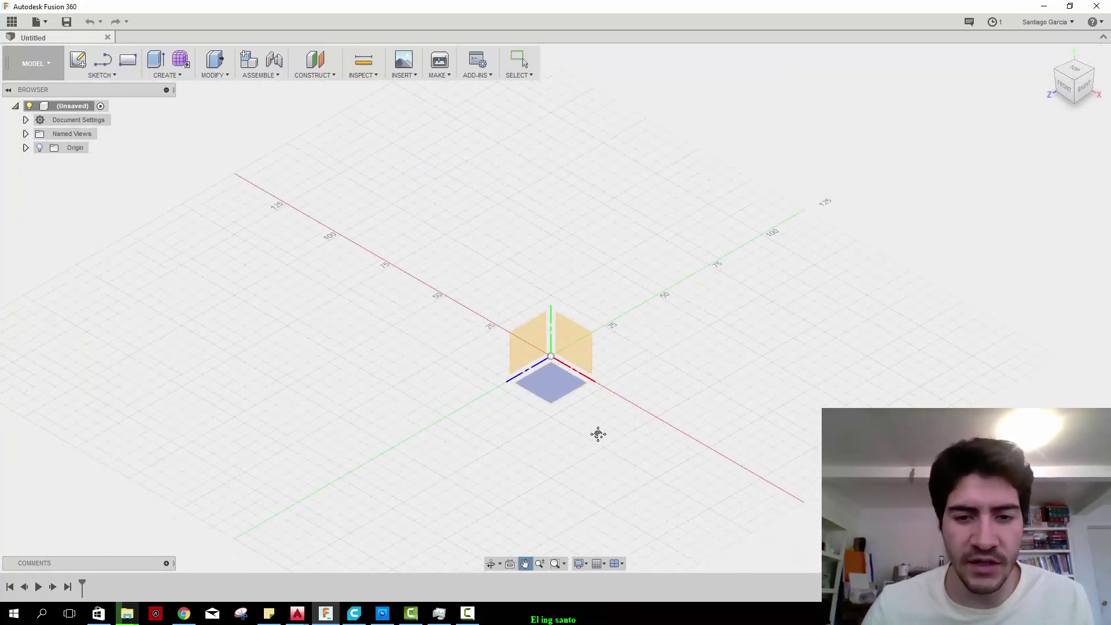
Sketch on the ground plane and draw a 22.2 mm circle centred at the origin.
{"action": "left_click", "coordinate": [563, 397]}
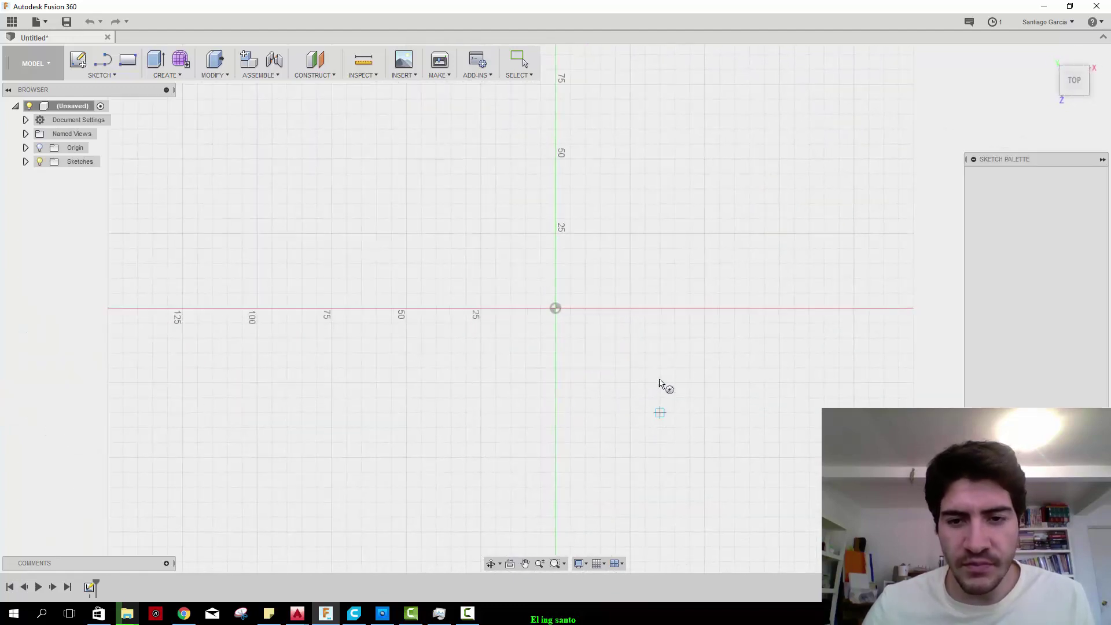
{"action": "scroll", "coordinate": [570, 319], "scroll_direction": "up", "scroll_amount": 2}
{"action": "scroll", "coordinate": [573, 323], "scroll_direction": "up", "scroll_amount": 3}
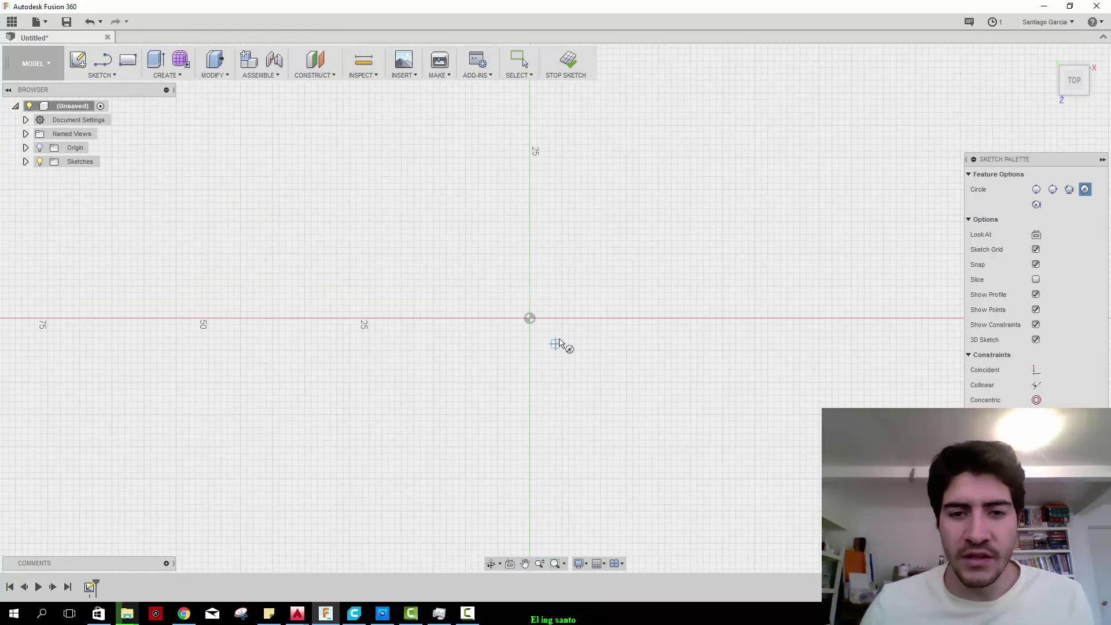
{"action": "left_click", "coordinate": [530, 319]}
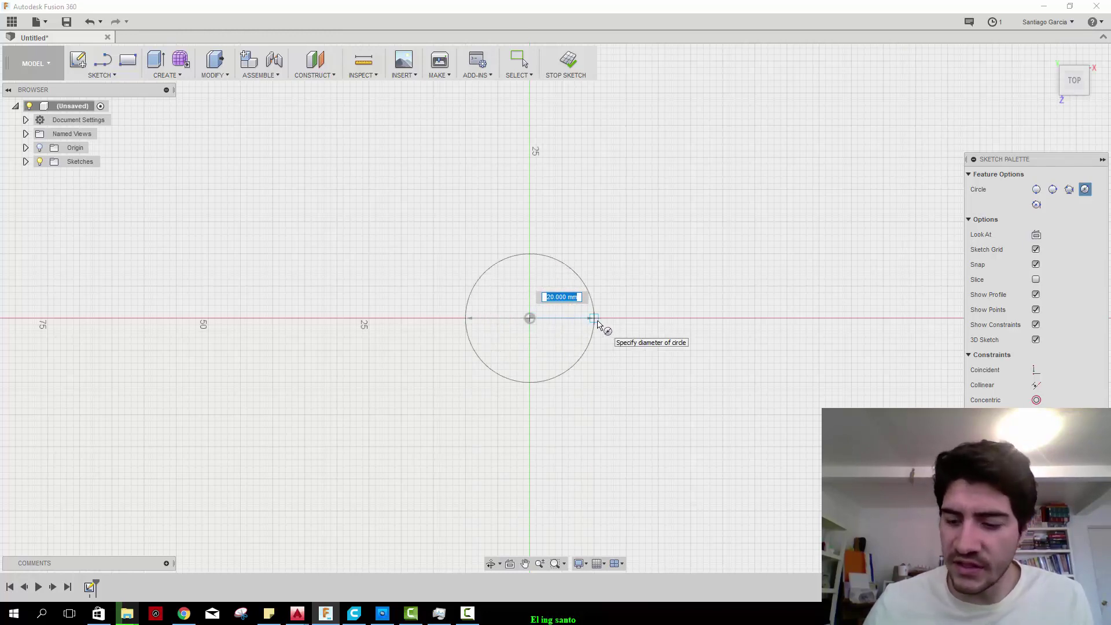
{"action": "type", "text": "22.2"}
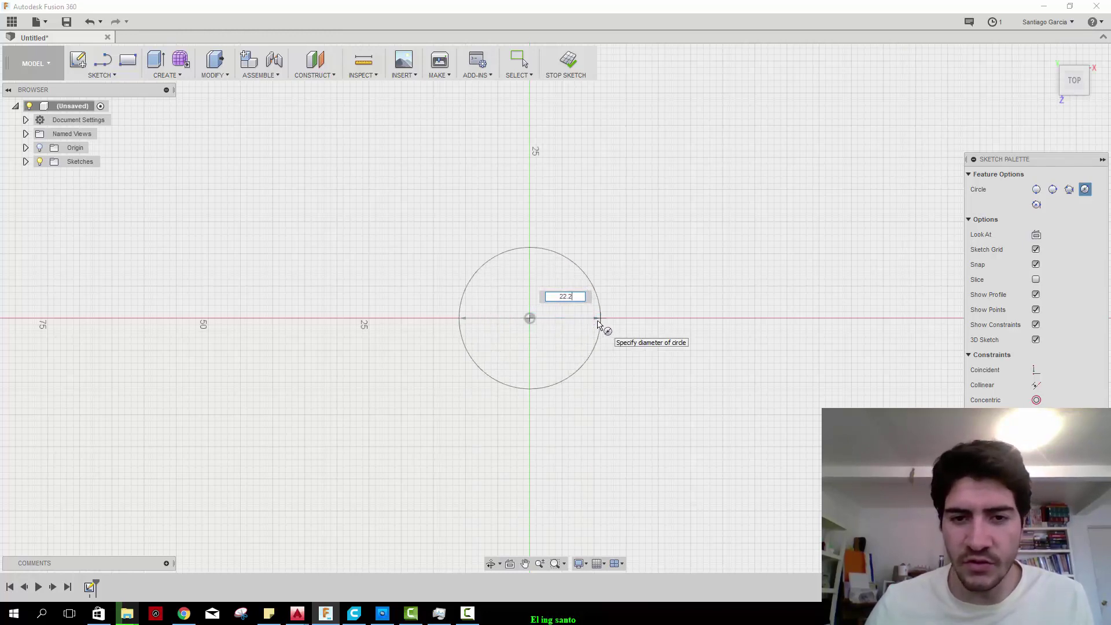
{"action": "key", "text": "Tab"}
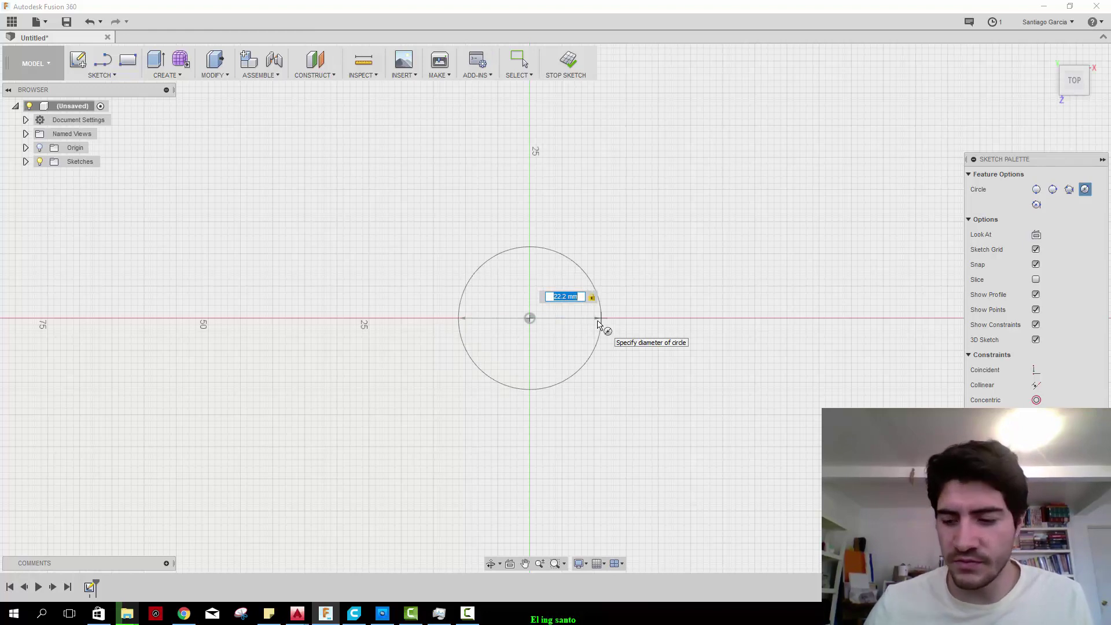
{"action": "key", "text": "Return"}
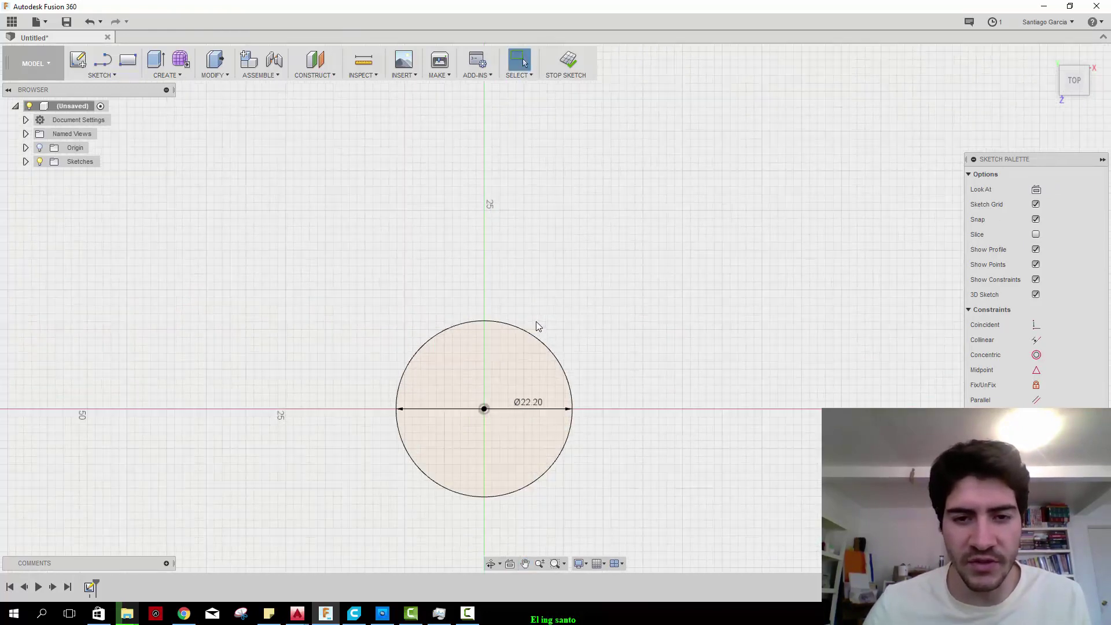
Draw a second 22.2 mm circle directly above the first.
{"action": "scroll", "coordinate": [540, 307], "scroll_direction": "down", "scroll_amount": 2}
{"action": "middle_click_drag", "start_coordinate": [540, 307], "coordinate": [489, 331]}
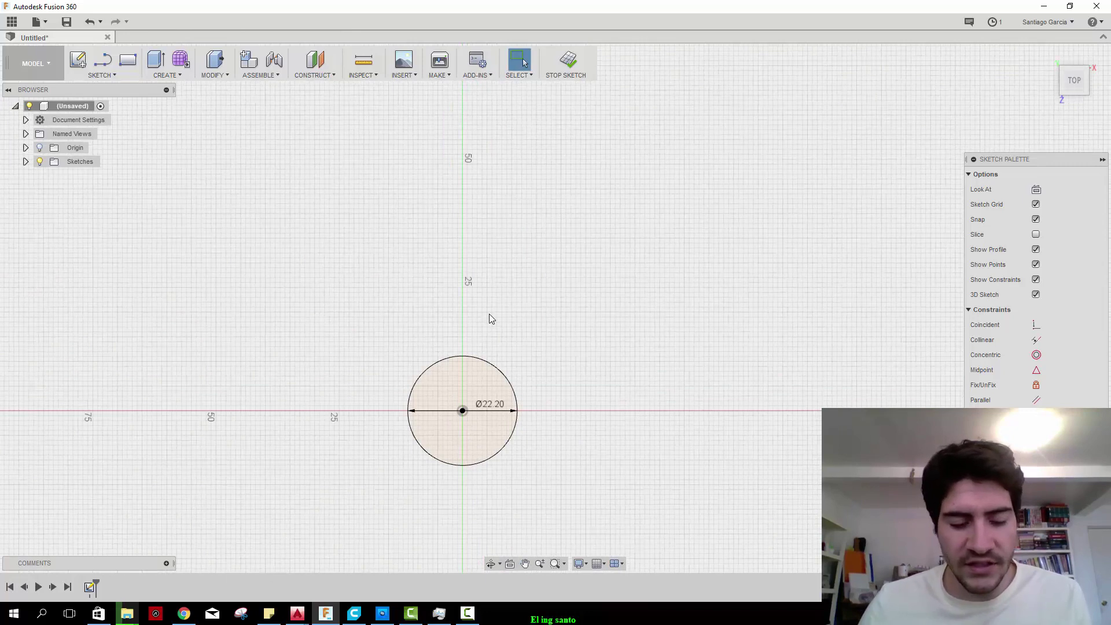
{"action": "key", "text": "c"}
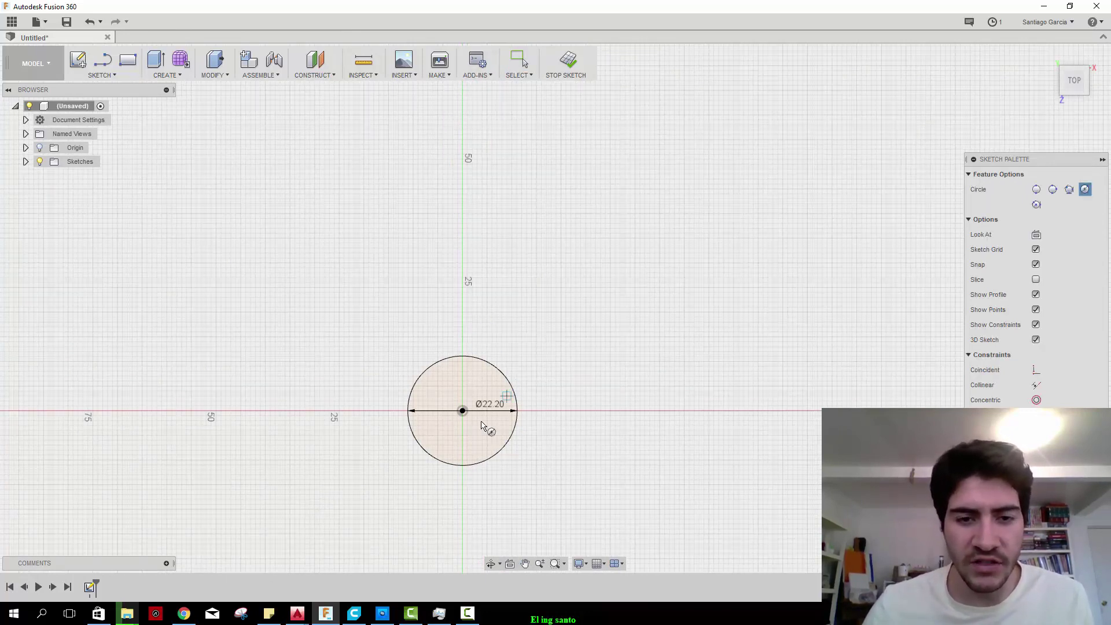
{"action": "left_click", "coordinate": [463, 249]}
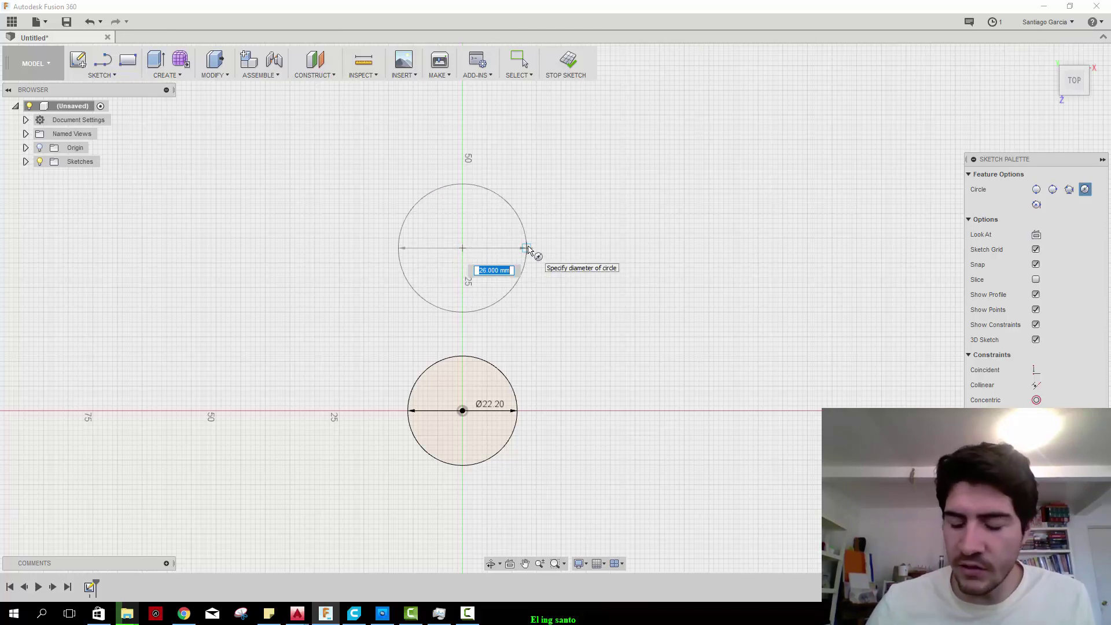
{"action": "key", "text": "Tab"}
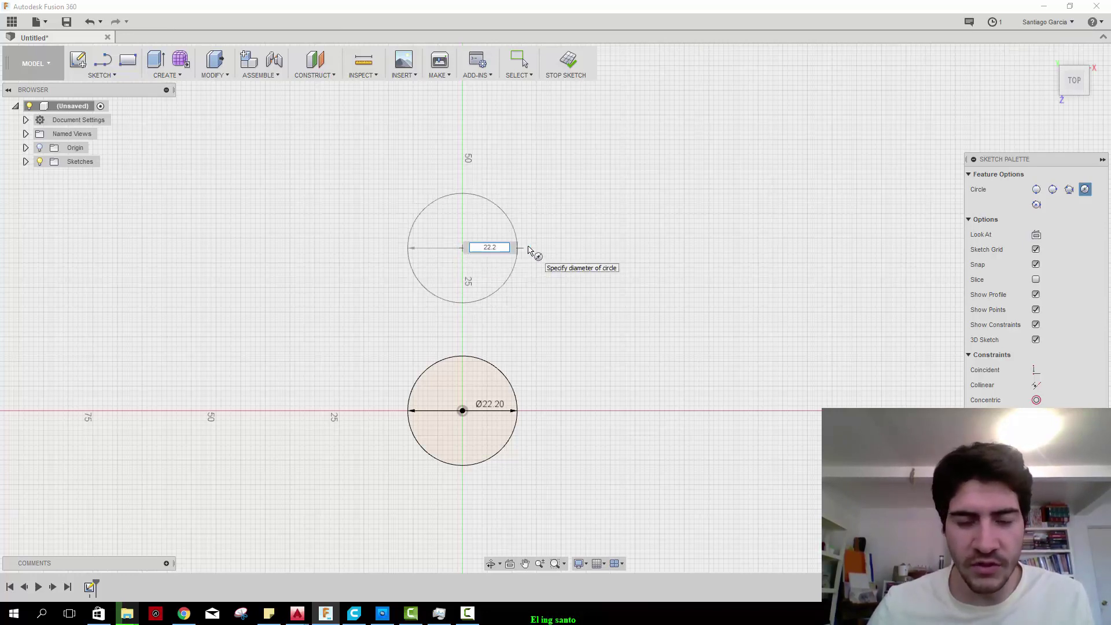
{"action": "key", "text": "Return"}
{"action": "key", "text": "Escape"}
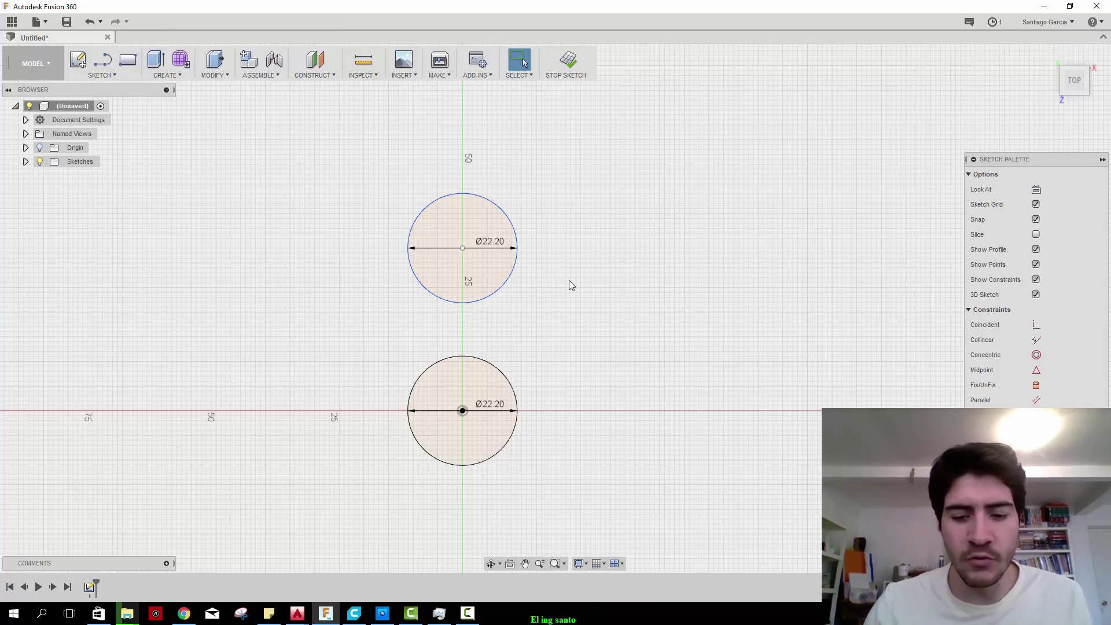
Offset the bottom and top 22.2 mm circles each 2 mm outward.
{"action": "key", "text": "o"}
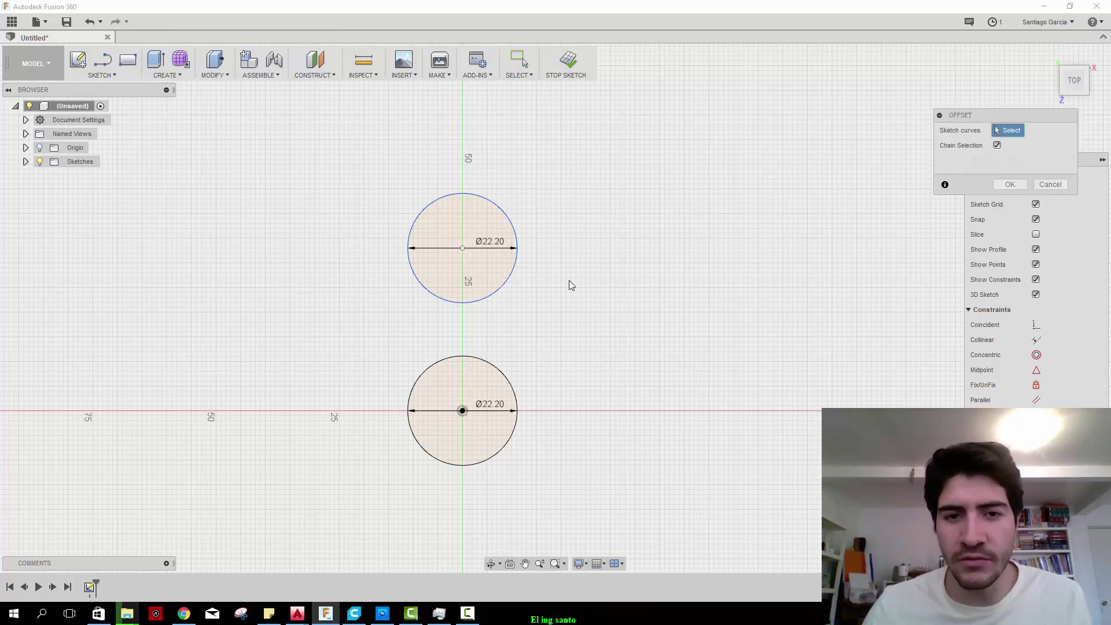
{"action": "left_click", "coordinate": [504, 376]}
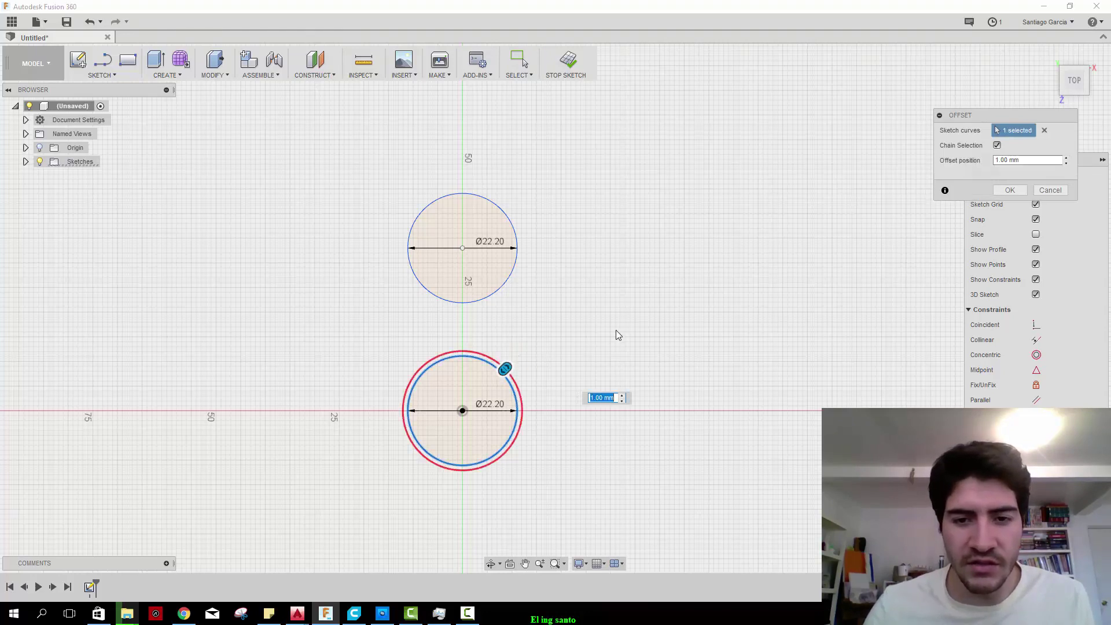
{"action": "key", "text": "BackSpace"}
{"action": "type", "text": "2"}
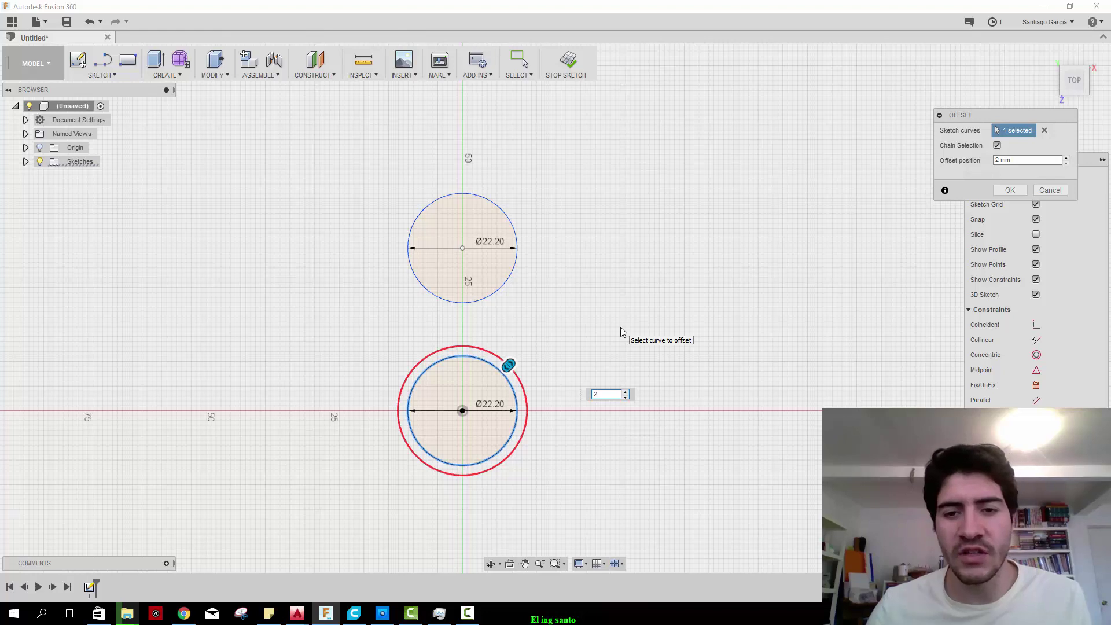
{"action": "key", "text": "Return"}
{"action": "key", "text": "o"}
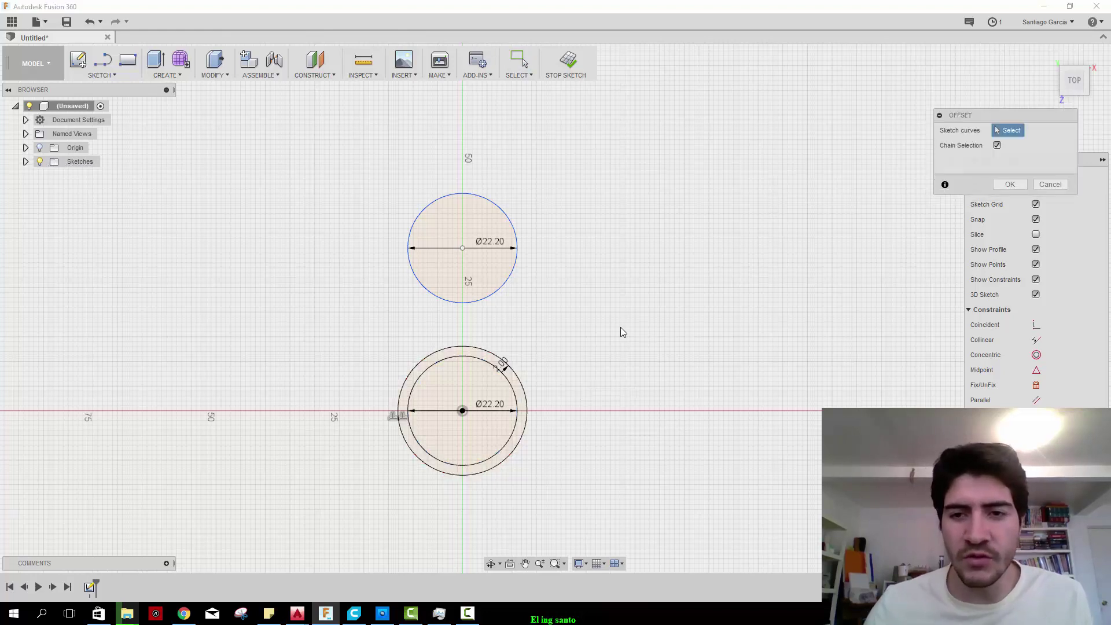
{"action": "left_click", "coordinate": [515, 276]}
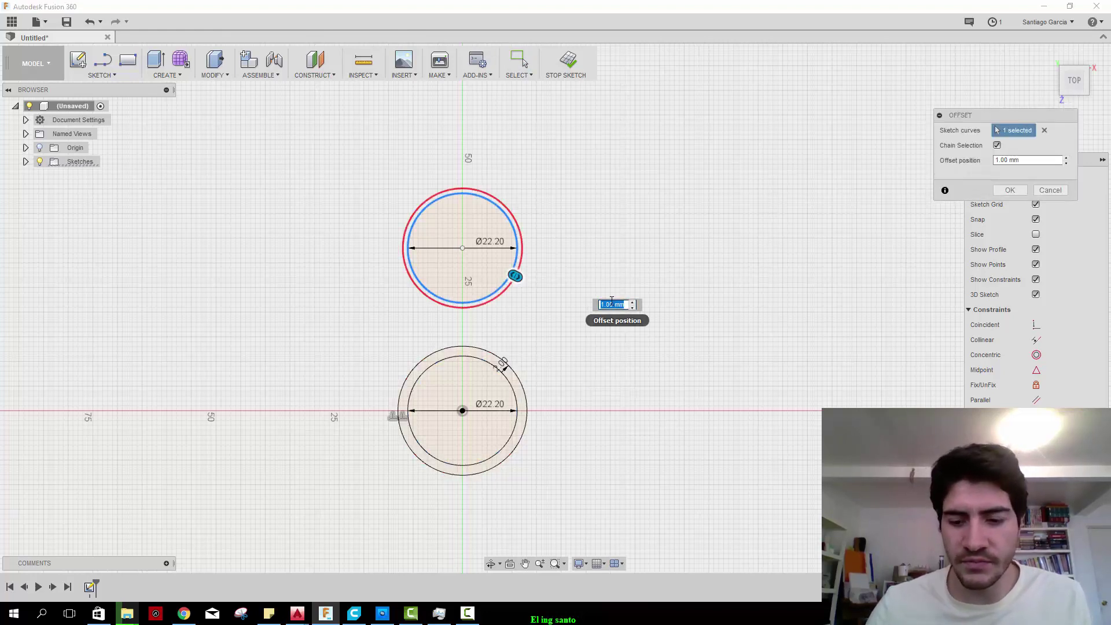
{"action": "type", "text": "2"}
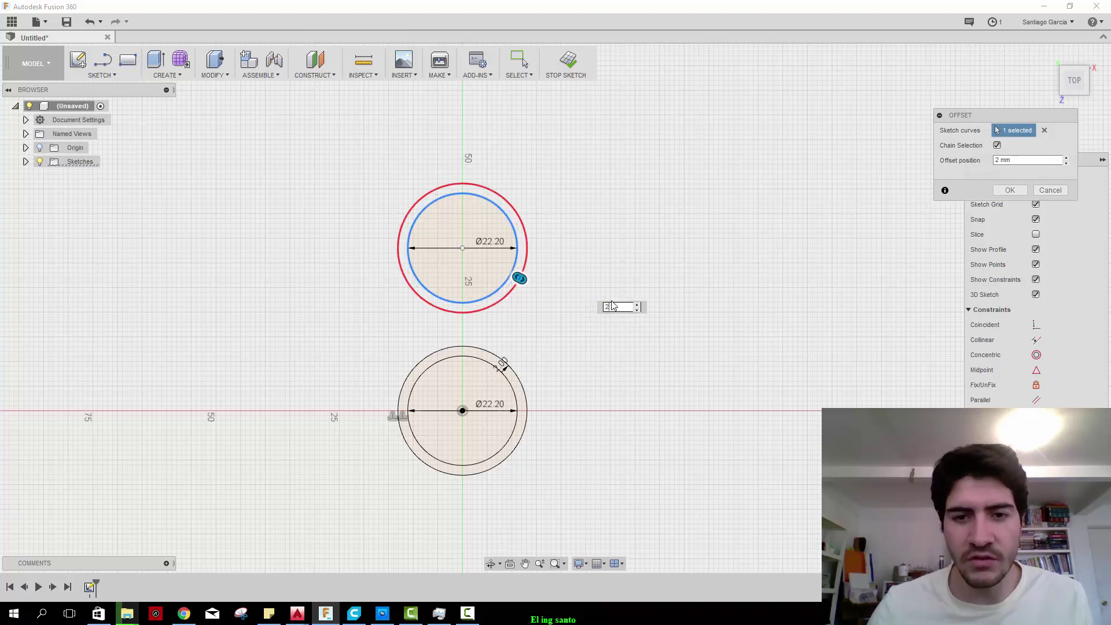
{"action": "key", "text": "Return"}
{"action": "middle_click_drag", "start_coordinate": [579, 294], "coordinate": [609, 276]}
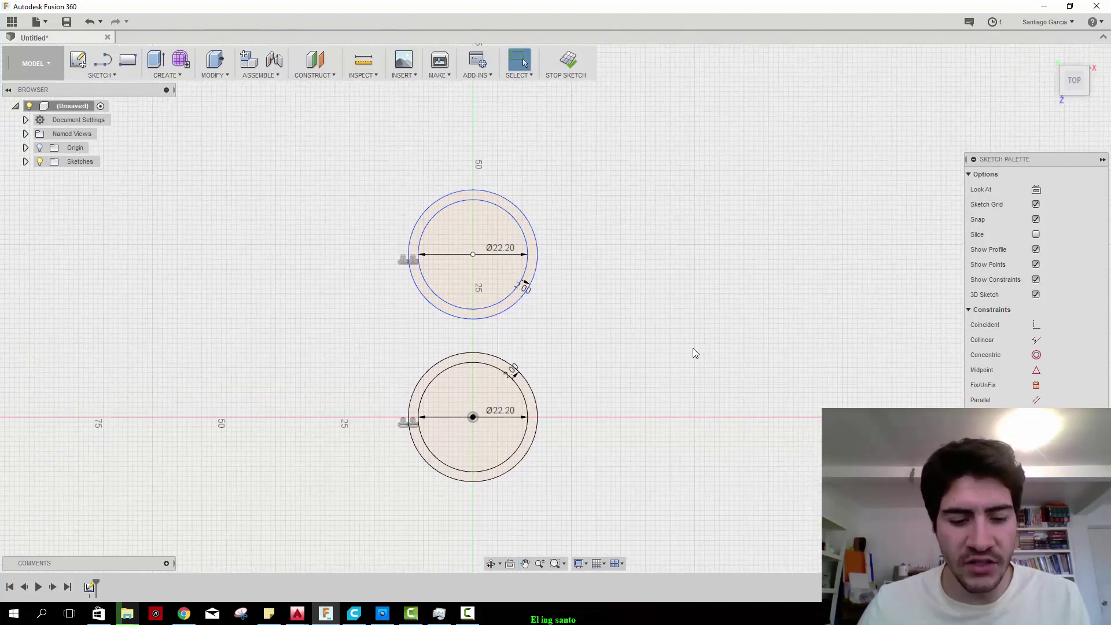
Dimension the circle centres 35 mm apart vertically, then select the upper circle pair.
{"action": "mouse_move", "coordinate": [694, 349]}
{"action": "middle_mouse_down"}
{"action": "mouse_move", "coordinate": [665, 366]}
{"action": "mouse_move", "coordinate": [620, 330]}
{"action": "middle_mouse_up"}
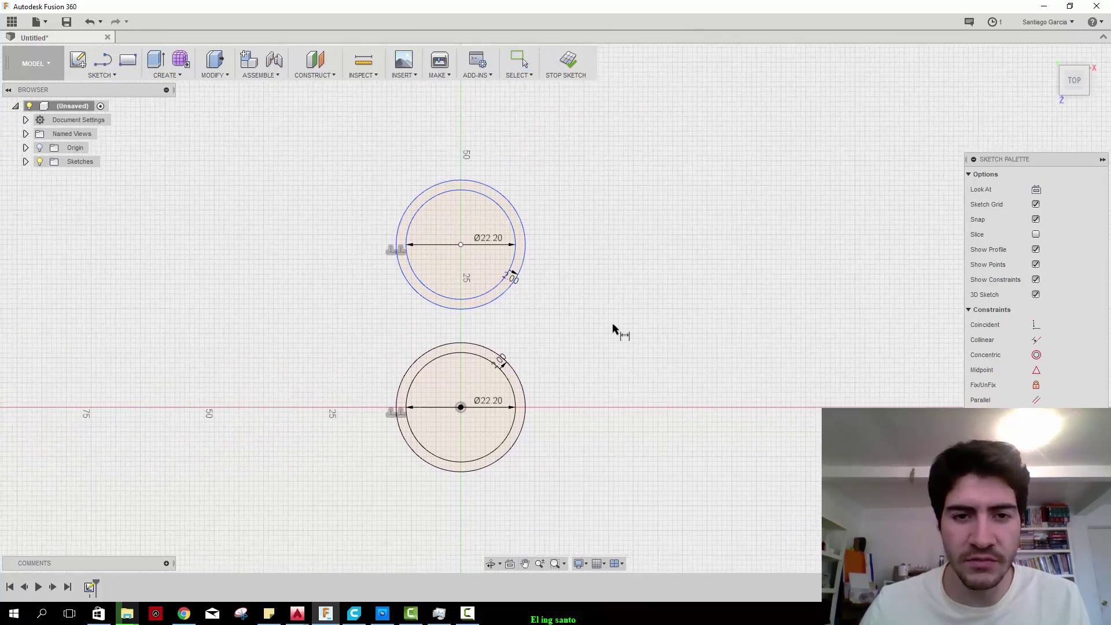
{"action": "left_click", "coordinate": [469, 259]}
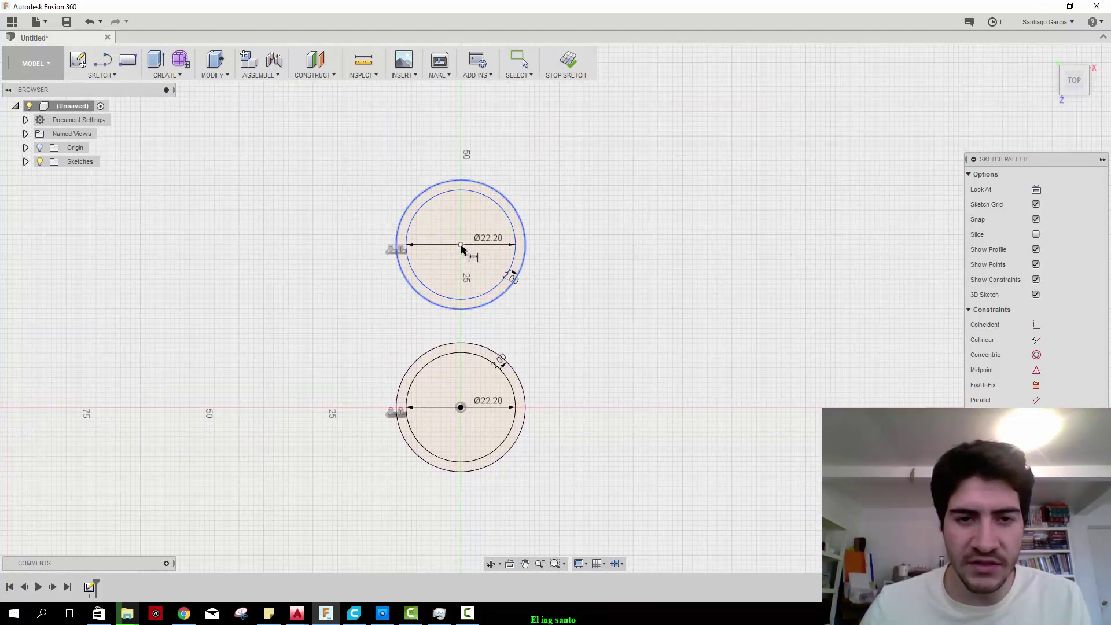
{"action": "left_click", "coordinate": [461, 407]}
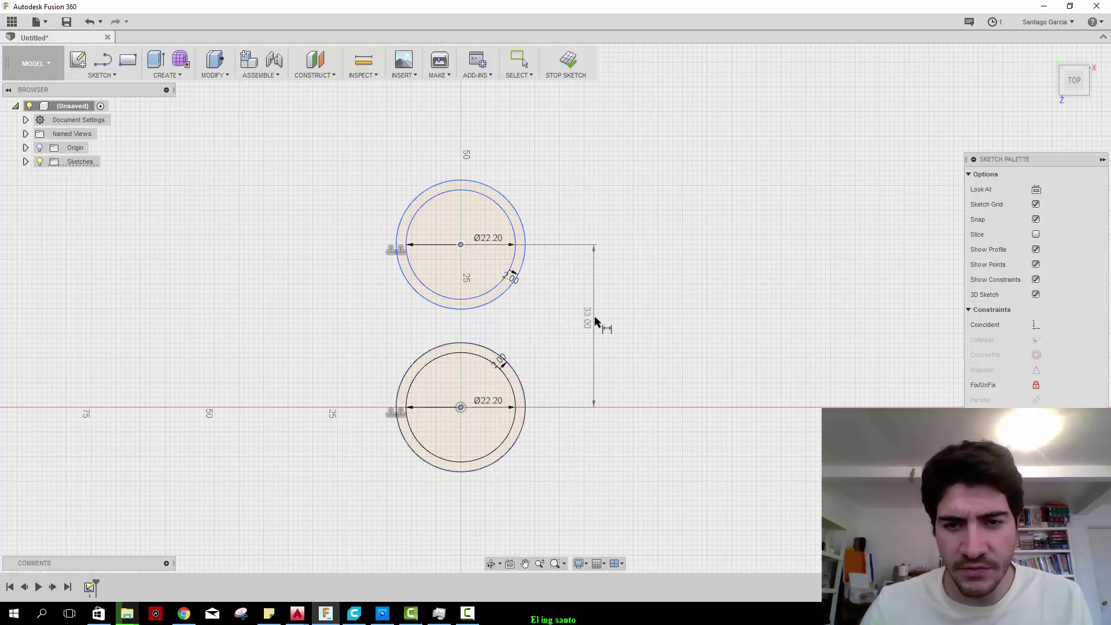
{"action": "left_click", "coordinate": [612, 320]}
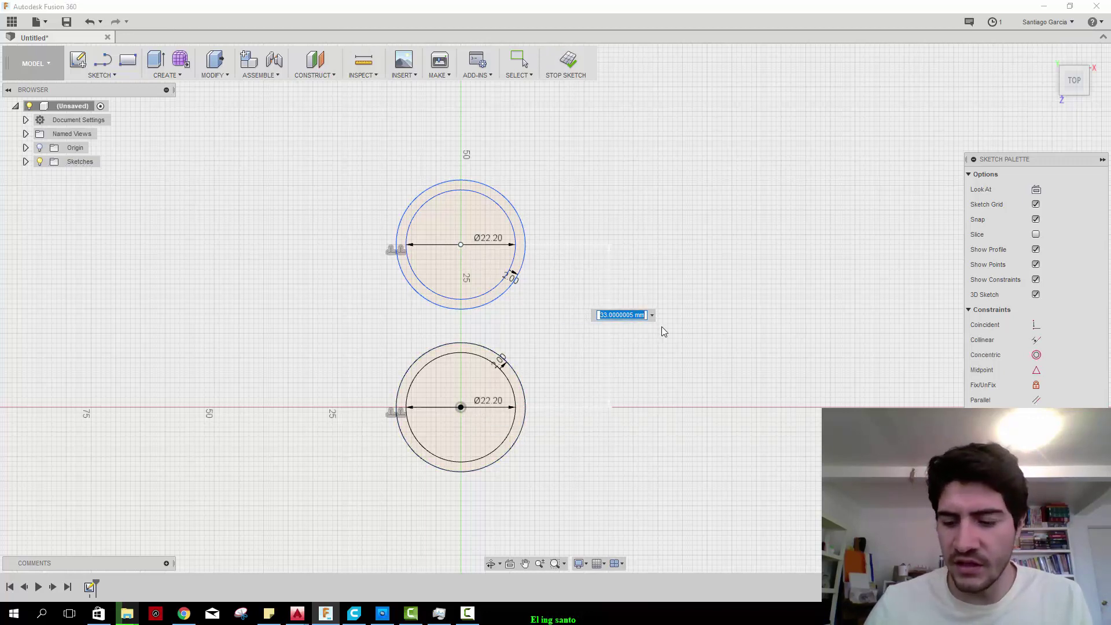
{"action": "type", "text": "35"}
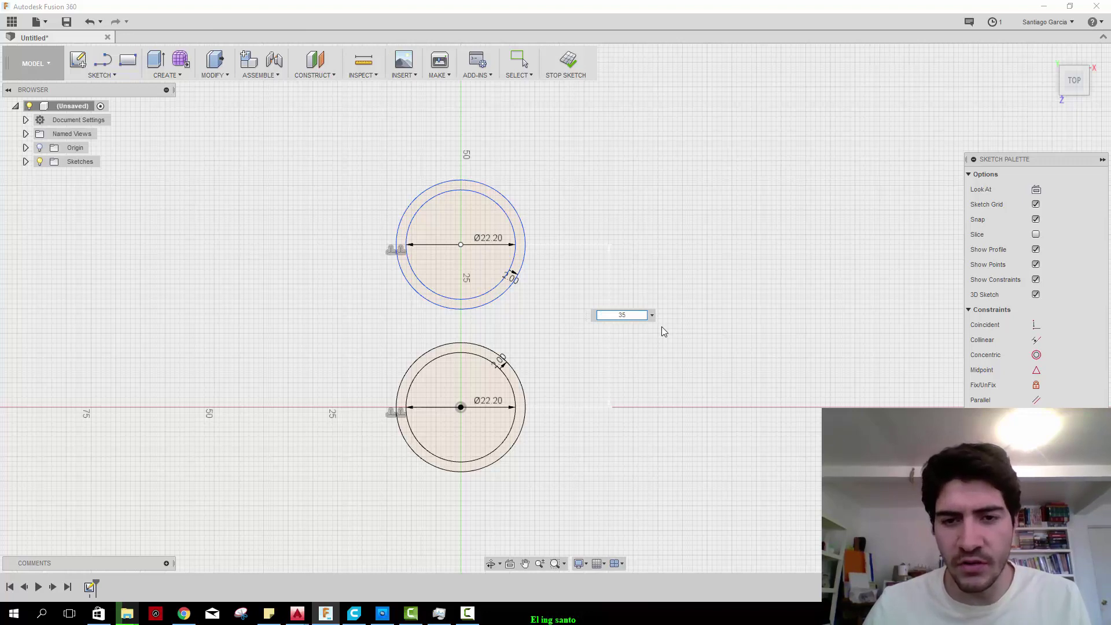
{"action": "key", "text": "Return"}
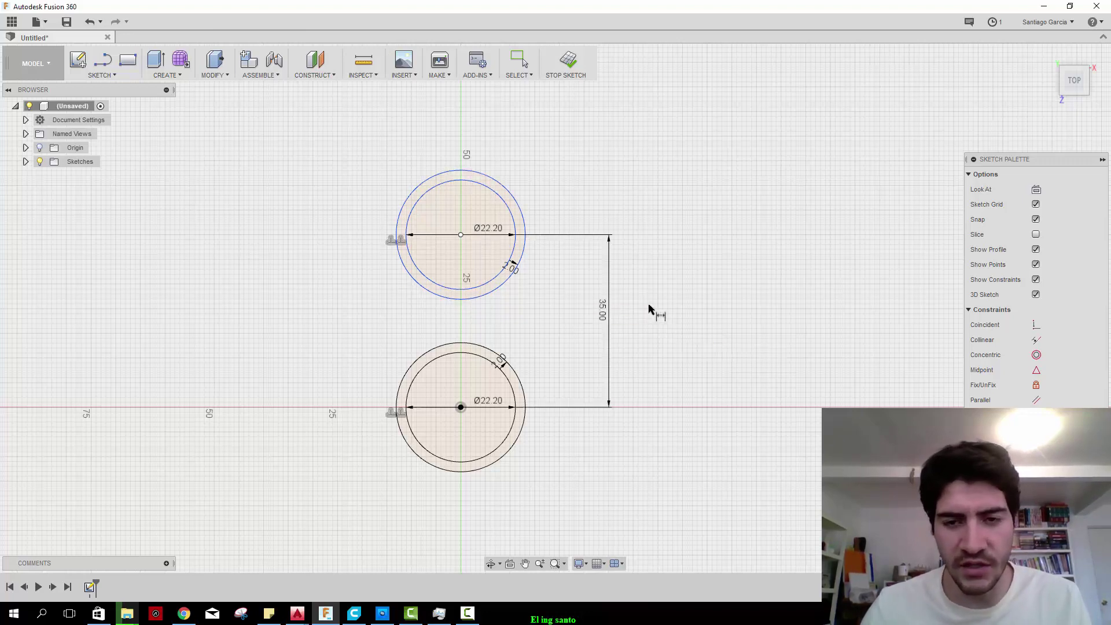
{"action": "mouse_move", "coordinate": [649, 310]}
{"action": "middle_mouse_down"}
{"action": "mouse_move", "coordinate": [658, 287]}
{"action": "mouse_move", "coordinate": [670, 313]}
{"action": "mouse_move", "coordinate": [616, 321]}
{"action": "middle_mouse_up"}
{"action": "scroll", "coordinate": [653, 300], "scroll_direction": "up", "scroll_amount": 1}
{"action": "scroll", "coordinate": [648, 293], "scroll_direction": "down", "scroll_amount": 1}
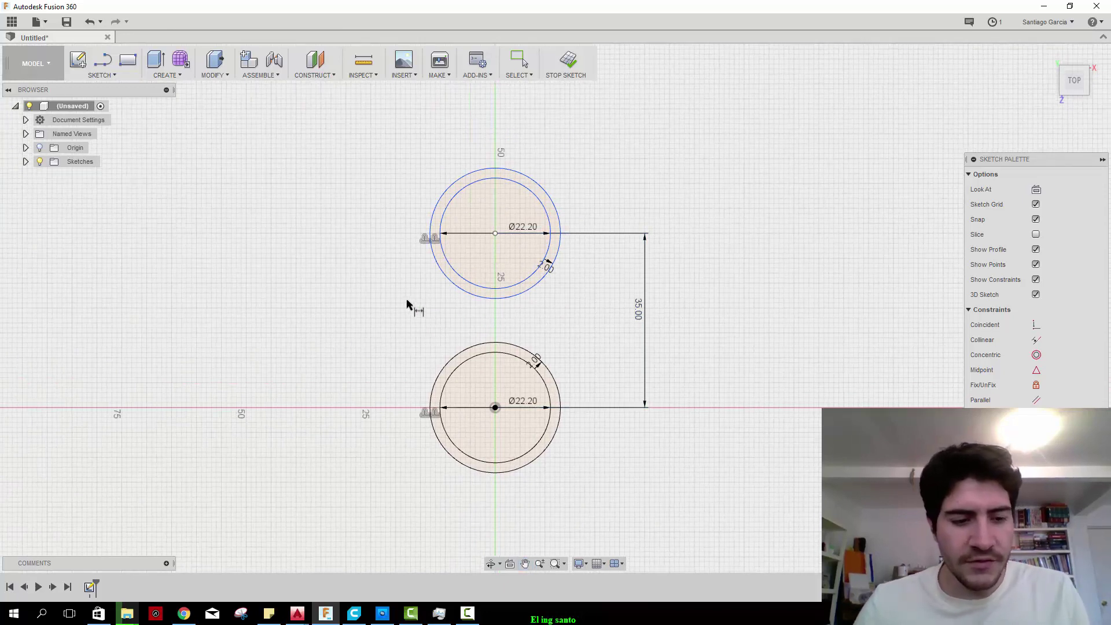
{"action": "key", "text": "Escape"}
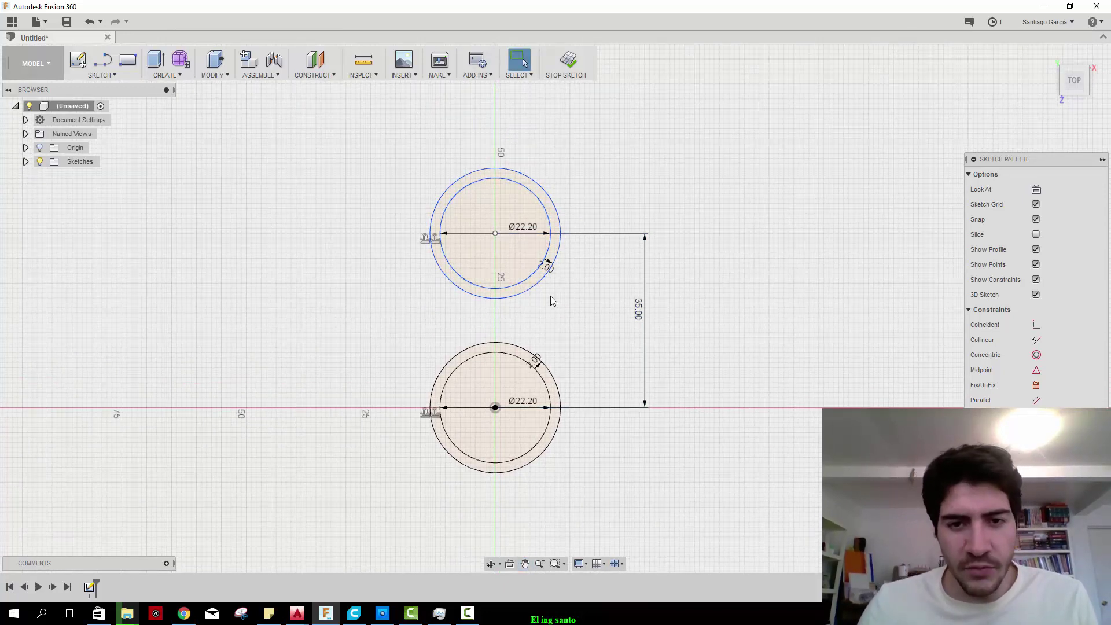
{"action": "left_click_drag", "start_coordinate": [342, 131], "coordinate": [598, 320]}
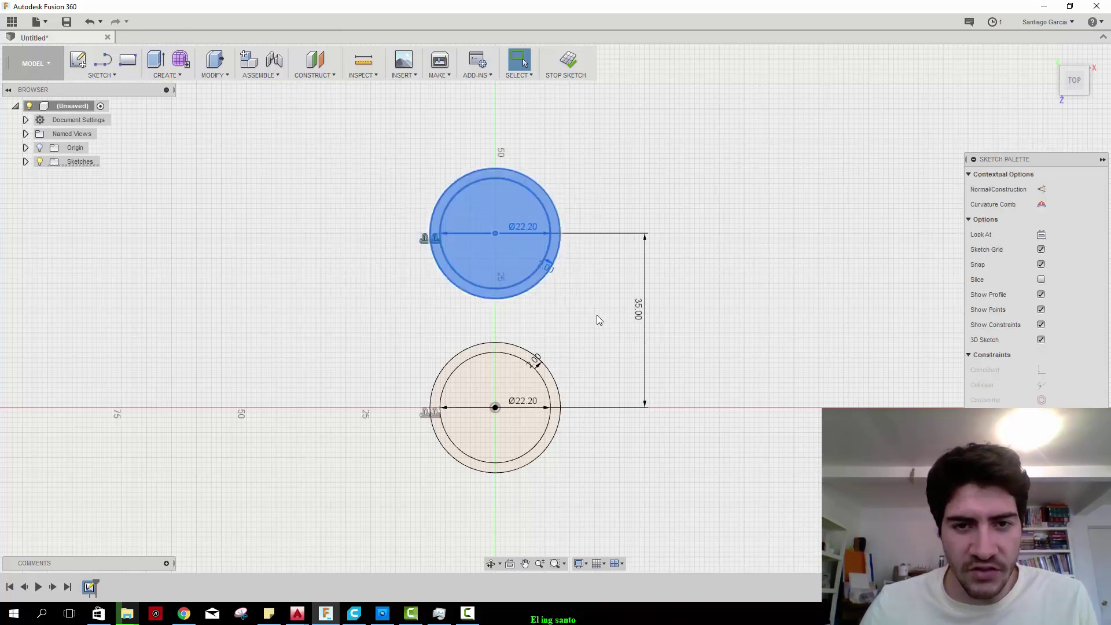
Pattern the upper circle pair three times around the origin, then begin a circle on the top hole.
{"action": "left_click", "coordinate": [121, 77]}
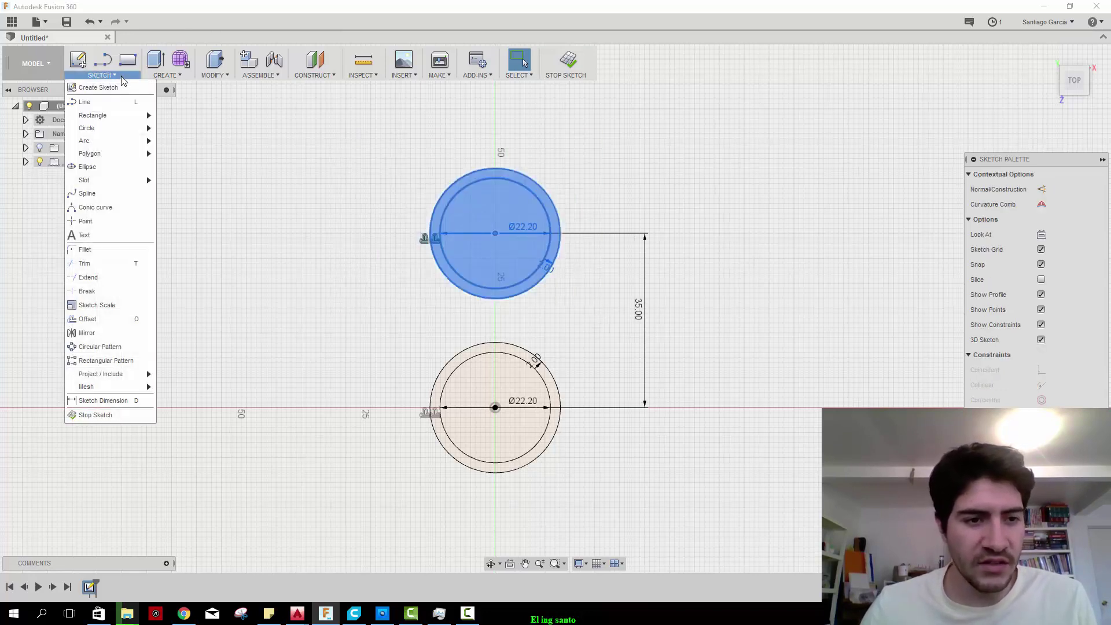
{"action": "mouse_move", "coordinate": [99, 346]}
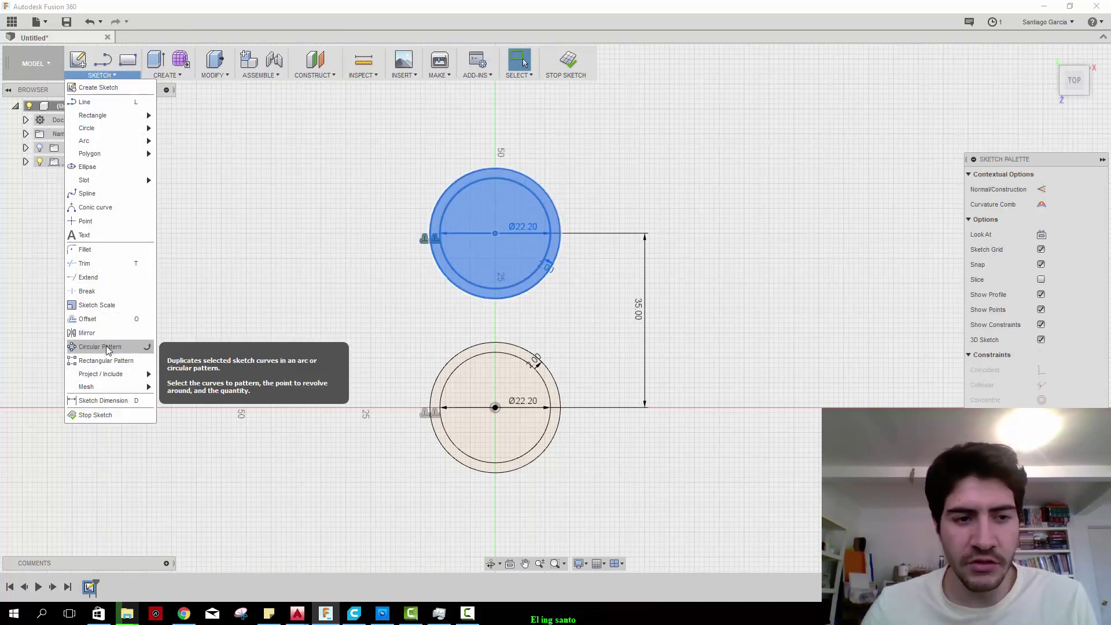
{"action": "left_click", "coordinate": [107, 348]}
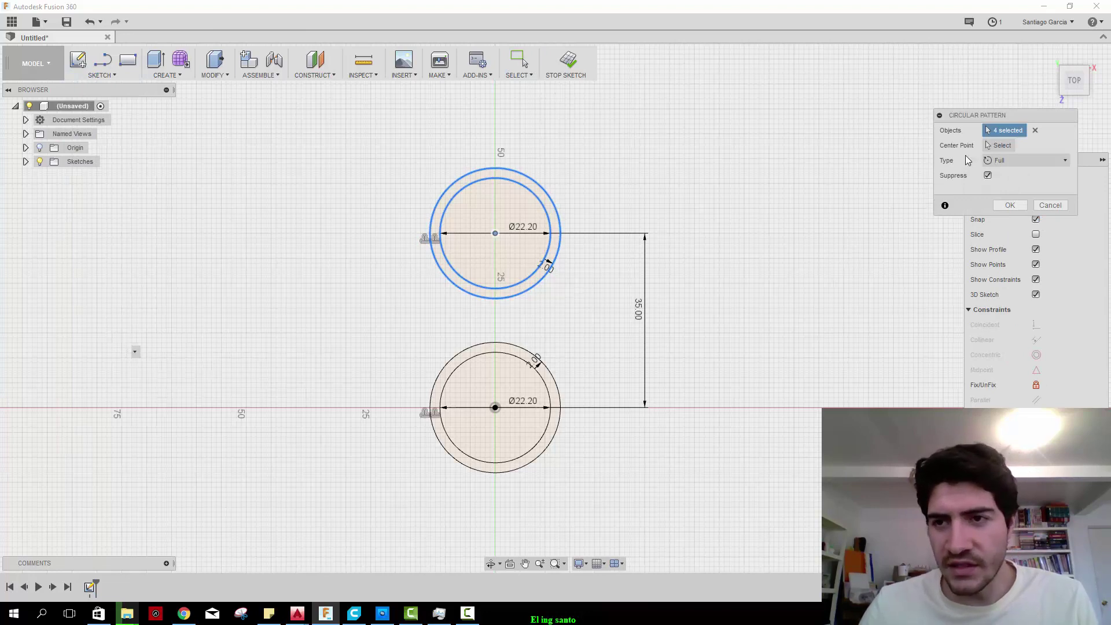
{"action": "left_click", "coordinate": [996, 147]}
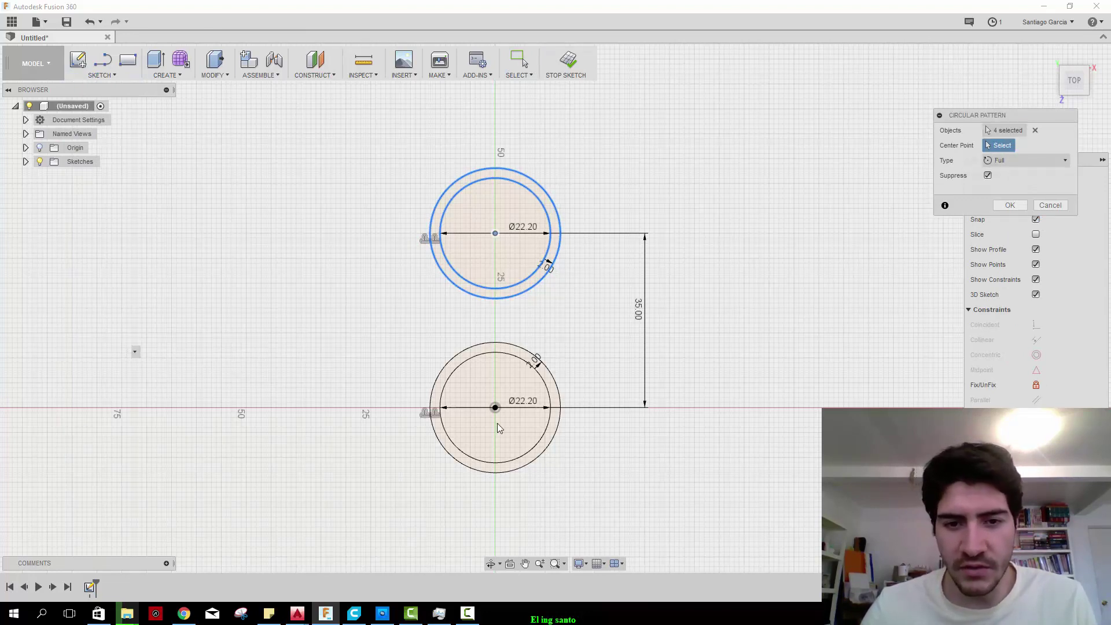
{"action": "left_click", "coordinate": [496, 408]}
{"action": "middle_click_drag", "start_coordinate": [621, 420], "coordinate": [599, 335]}
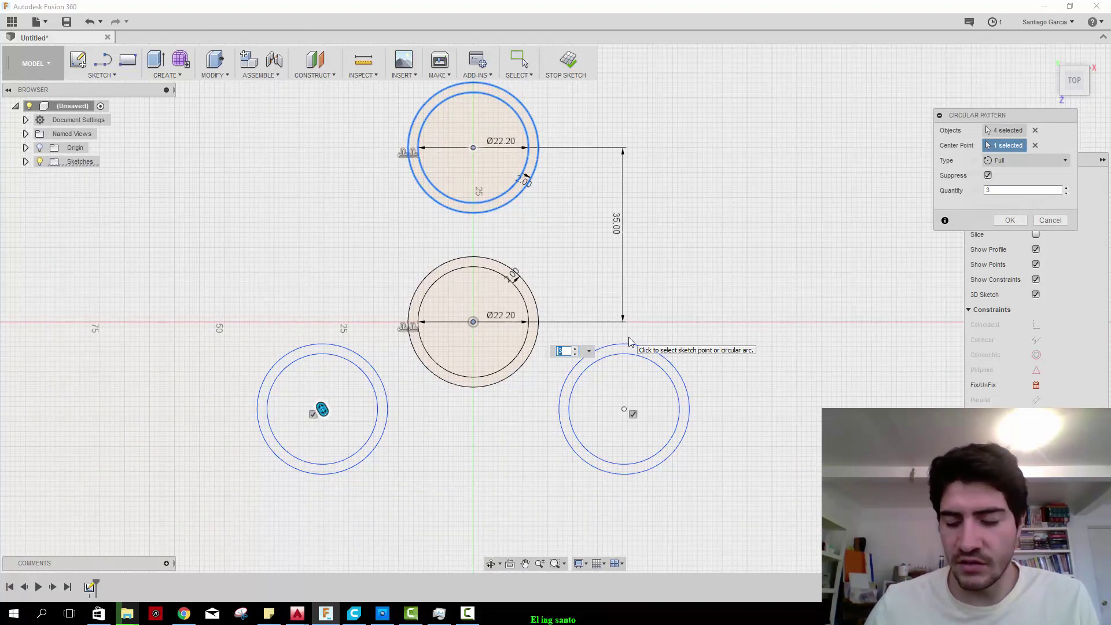
{"action": "key", "text": "Return"}
{"action": "middle_click_drag", "start_coordinate": [545, 199], "coordinate": [564, 219]}
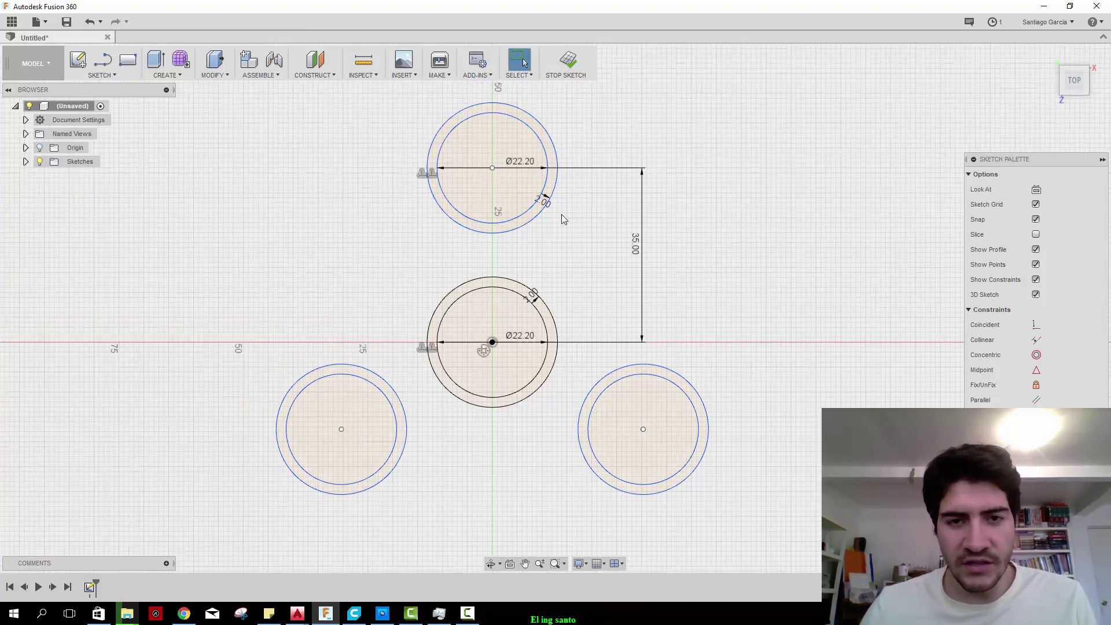
{"action": "middle_click_drag", "start_coordinate": [613, 368], "coordinate": [595, 375]}
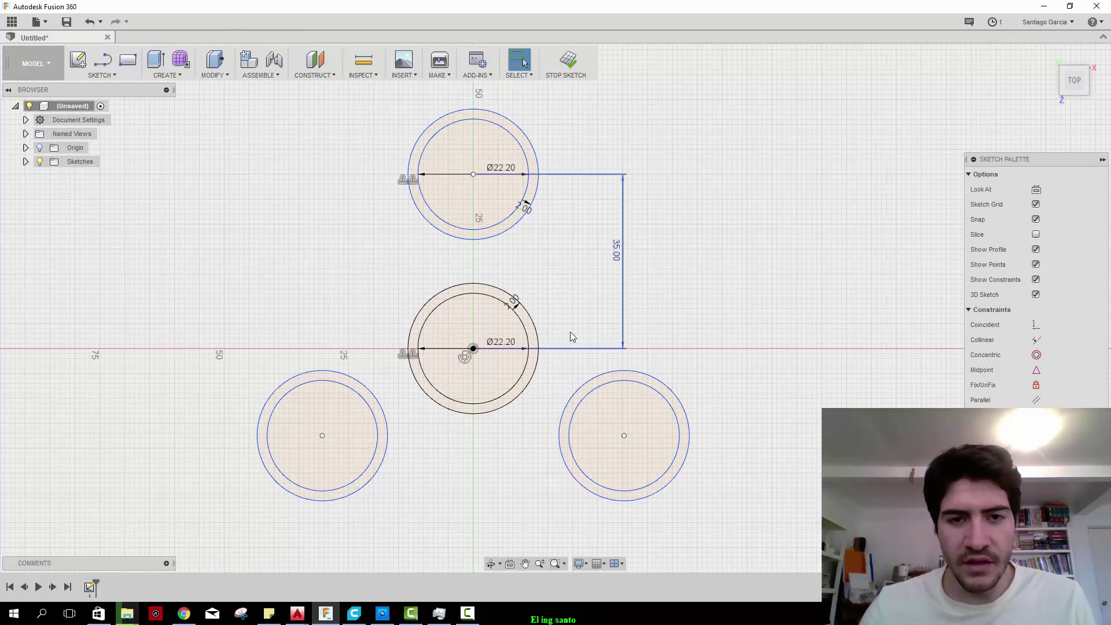
{"action": "middle_click_drag", "start_coordinate": [571, 332], "coordinate": [556, 338]}
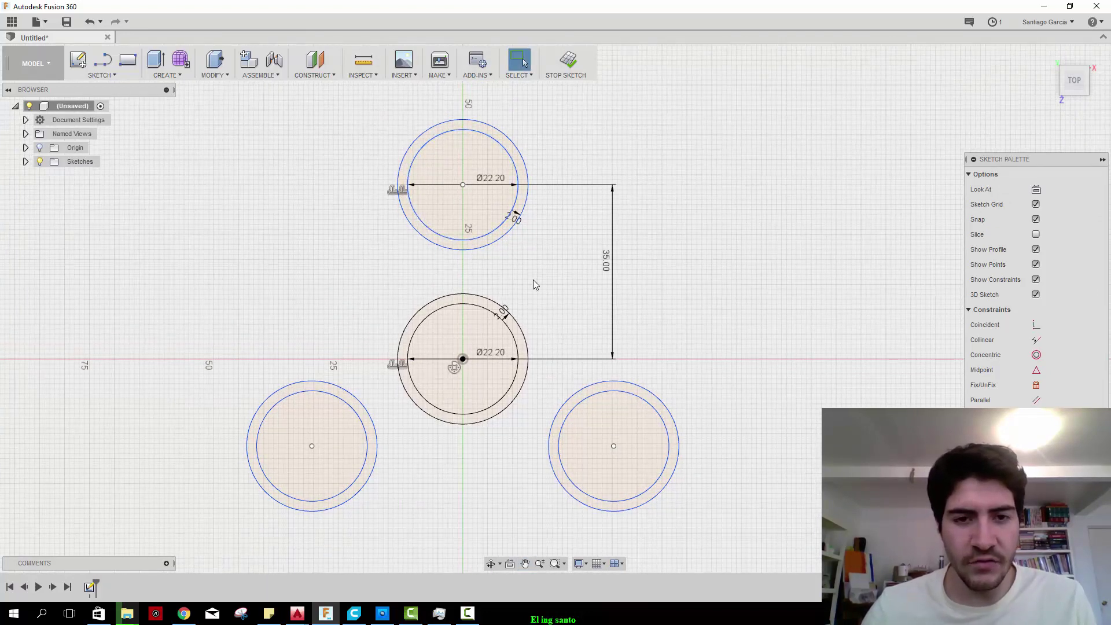
{"action": "middle_click_drag", "start_coordinate": [533, 280], "coordinate": [511, 306]}
{"action": "key", "text": "c"}
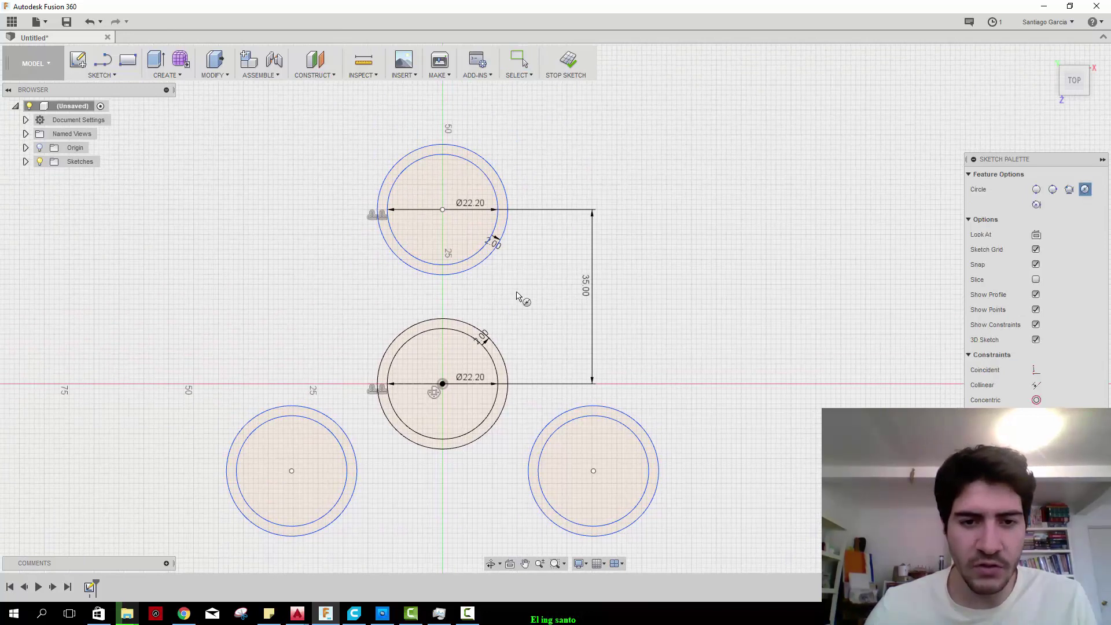
{"action": "left_click", "coordinate": [443, 210]}
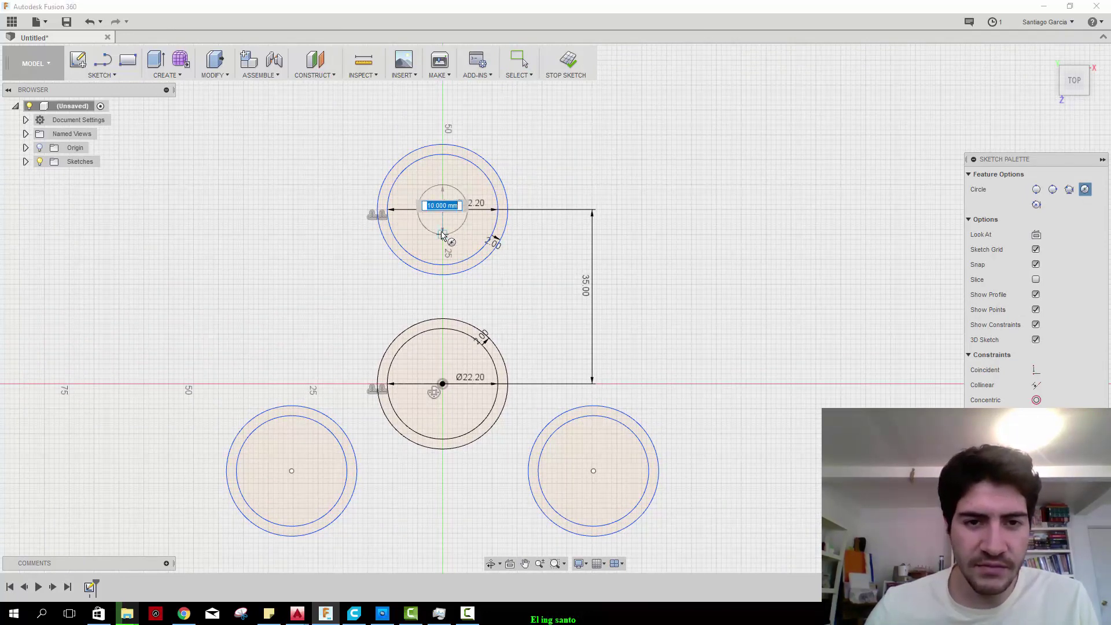
Finish the 68 mm circle on the top hole and pattern it three times around the origin.
{"action": "left_click", "coordinate": [446, 393]}
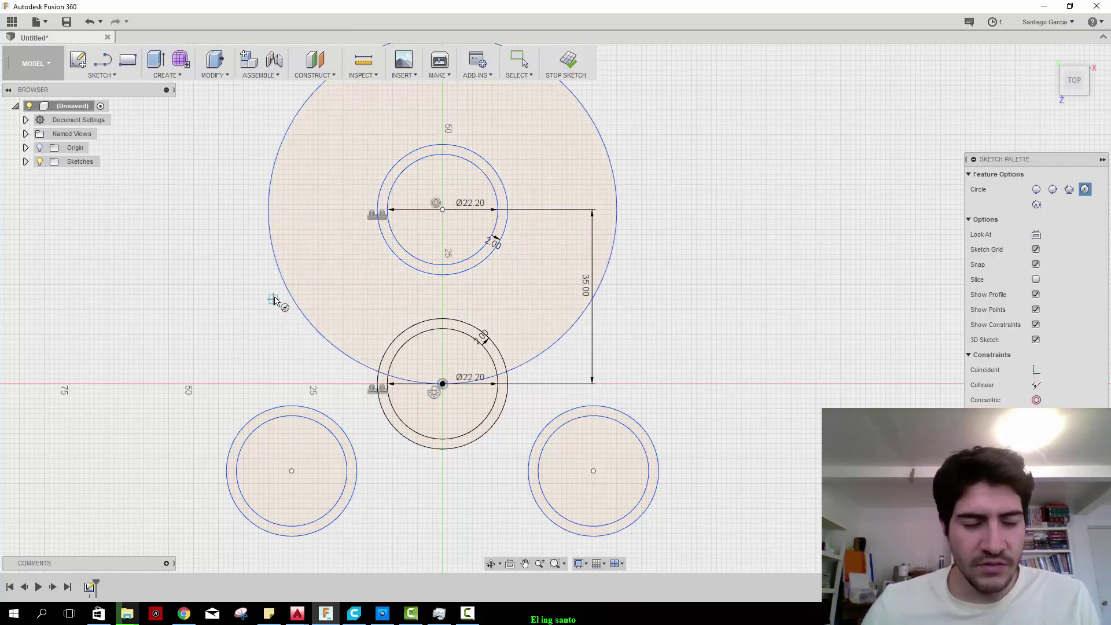
{"action": "key", "text": "Escape"}
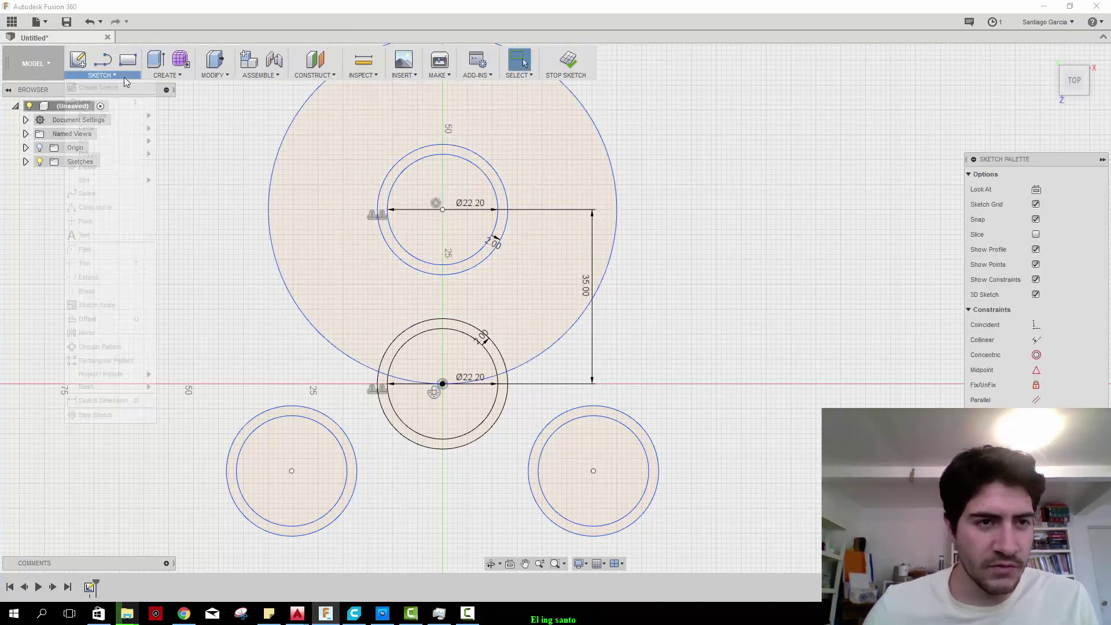
{"action": "left_click", "coordinate": [120, 76]}
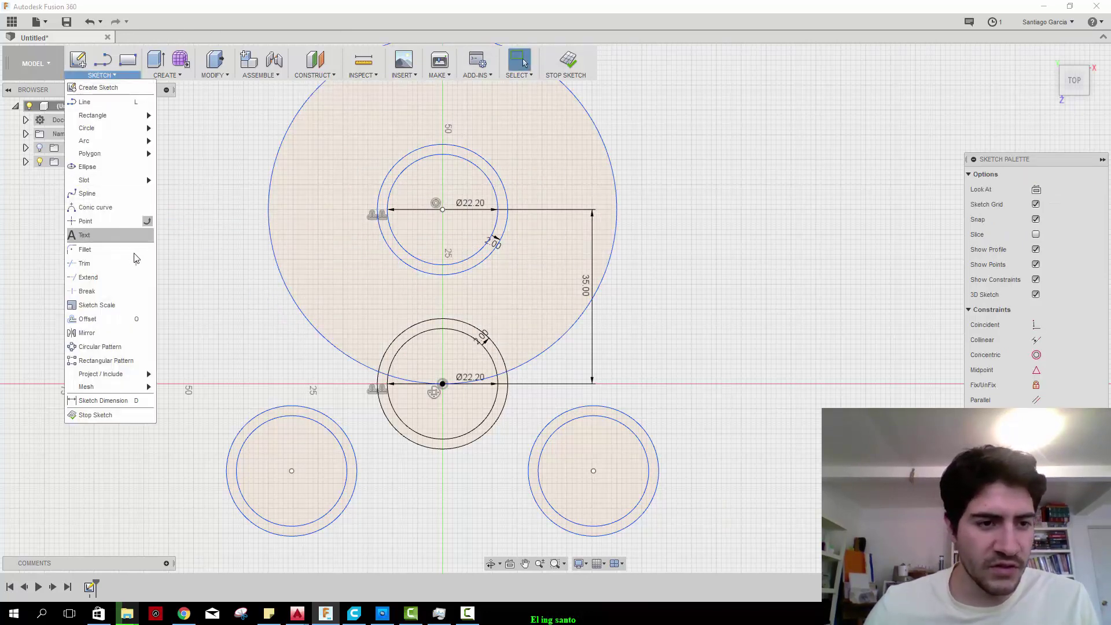
{"action": "left_click", "coordinate": [122, 346]}
{"action": "left_click", "coordinate": [283, 281]}
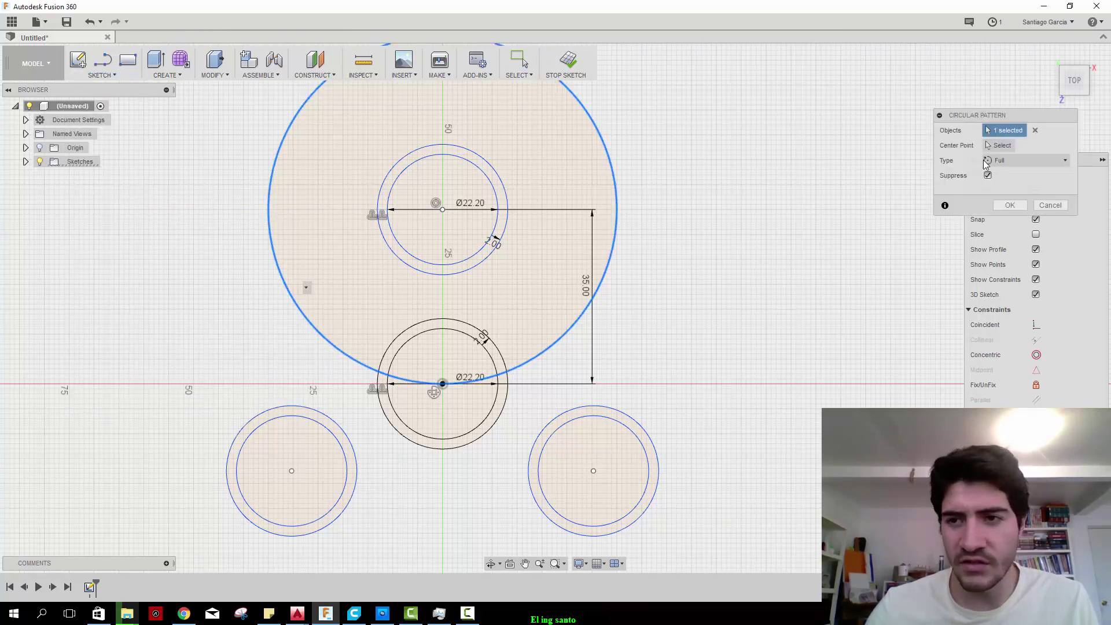
{"action": "left_click", "coordinate": [994, 147]}
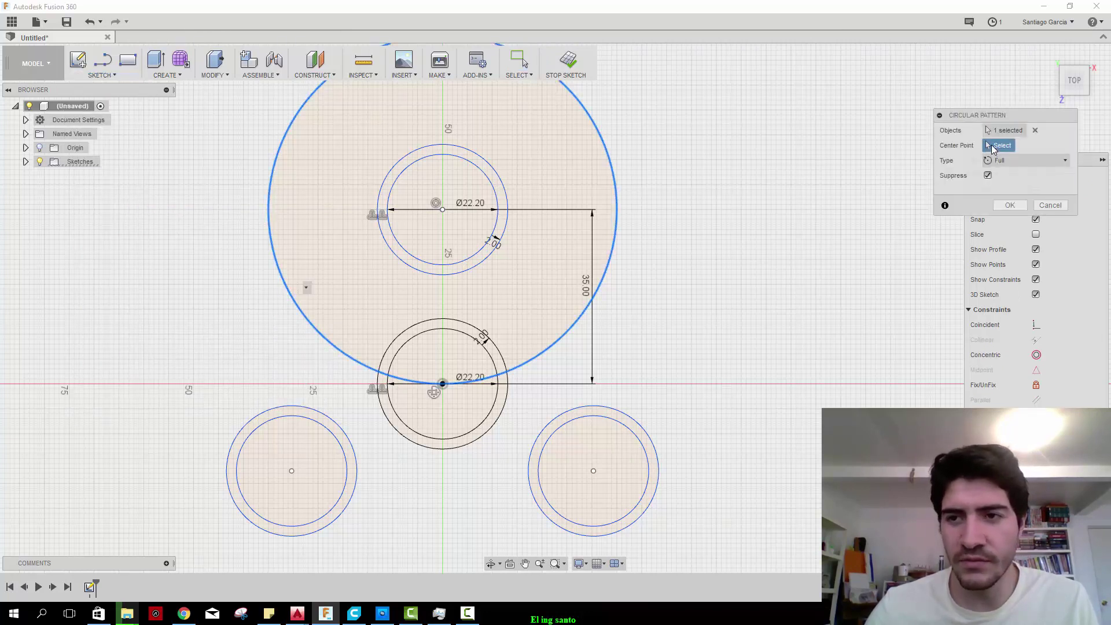
{"action": "left_click", "coordinate": [443, 383]}
{"action": "middle_click_drag", "start_coordinate": [604, 361], "coordinate": [603, 273]}
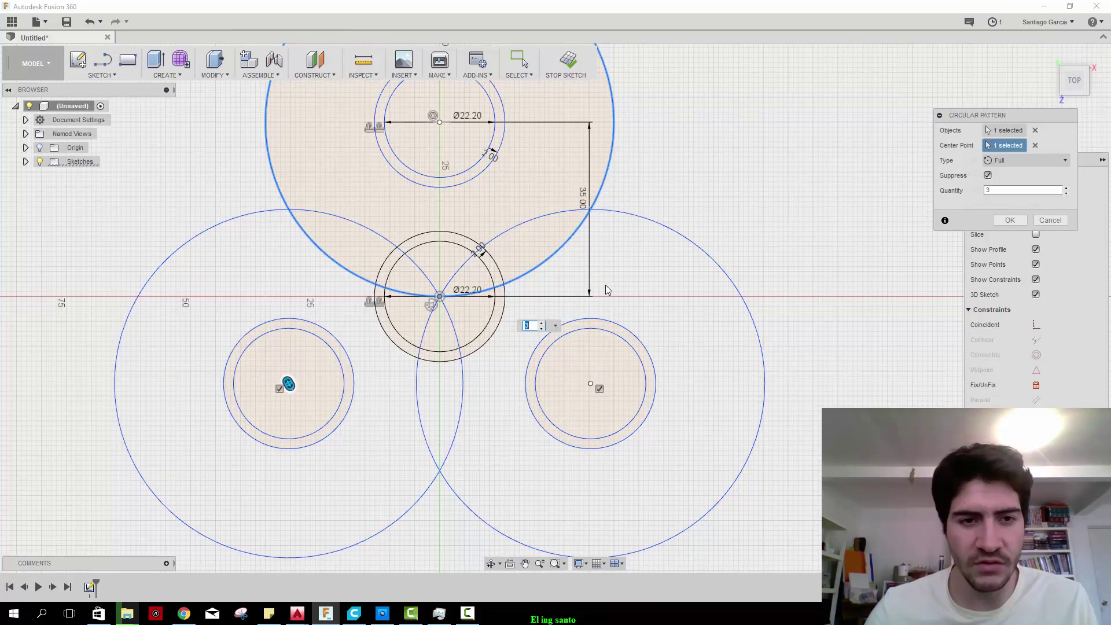
{"action": "left_click", "coordinate": [1010, 220]}
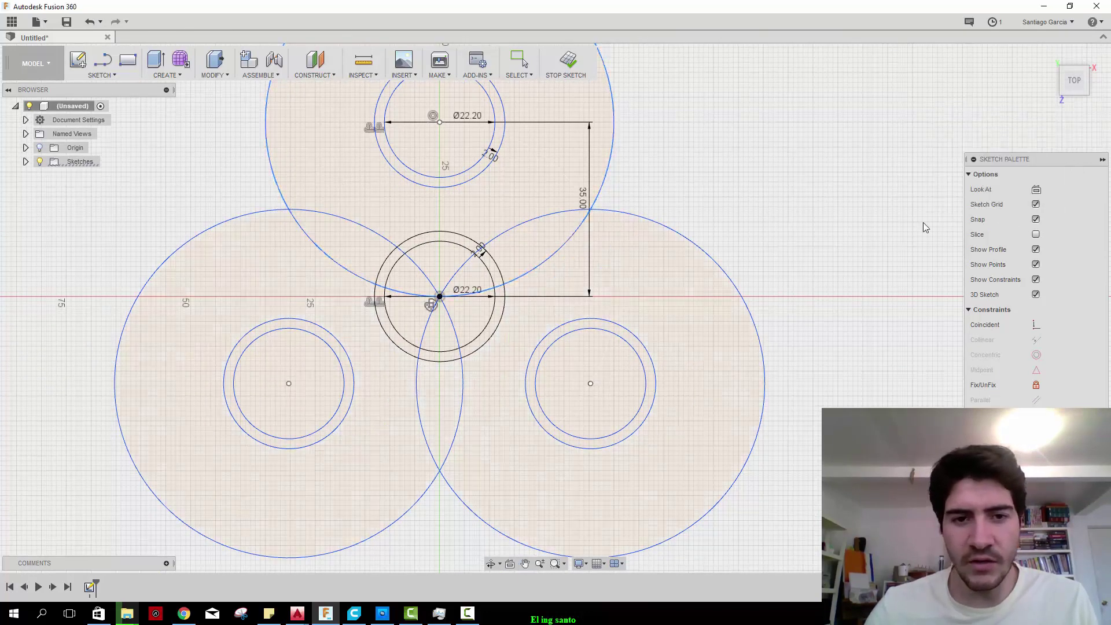
Draw a 43.8 mm circle centred where two large circles cross.
{"action": "middle_click_drag", "start_coordinate": [470, 269], "coordinate": [471, 289]}
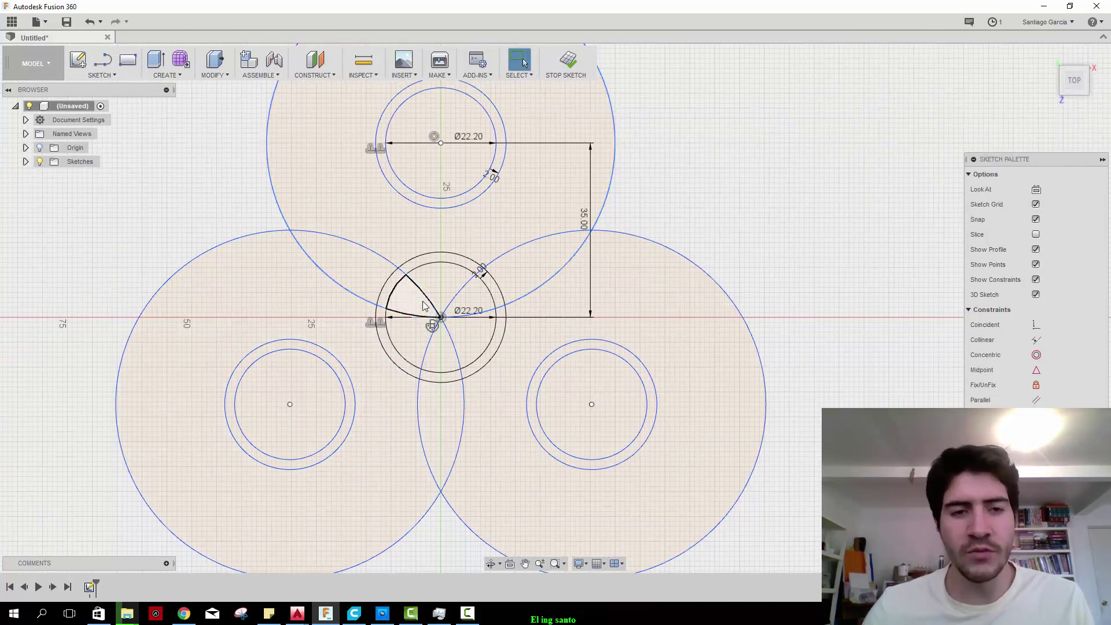
{"action": "middle_click_drag", "start_coordinate": [322, 304], "coordinate": [322, 313]}
{"action": "key", "text": "c"}
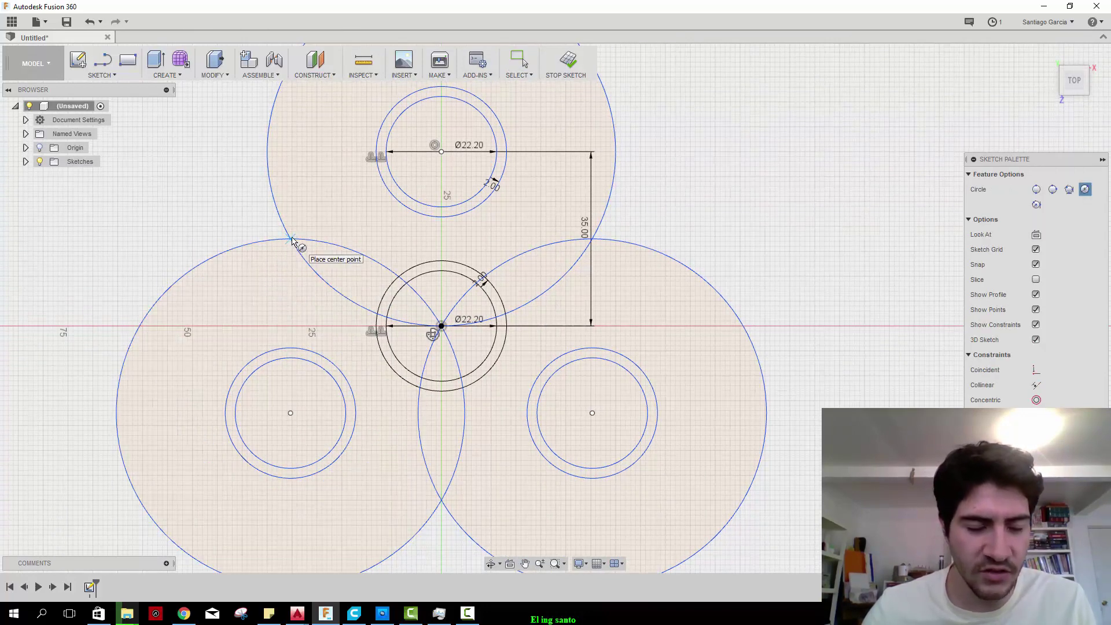
{"action": "scroll", "coordinate": [292, 241], "scroll_direction": "up", "scroll_amount": 1}
{"action": "scroll", "coordinate": [293, 245], "scroll_direction": "up", "scroll_amount": 2}
{"action": "scroll", "coordinate": [294, 249], "scroll_direction": "up", "scroll_amount": 3}
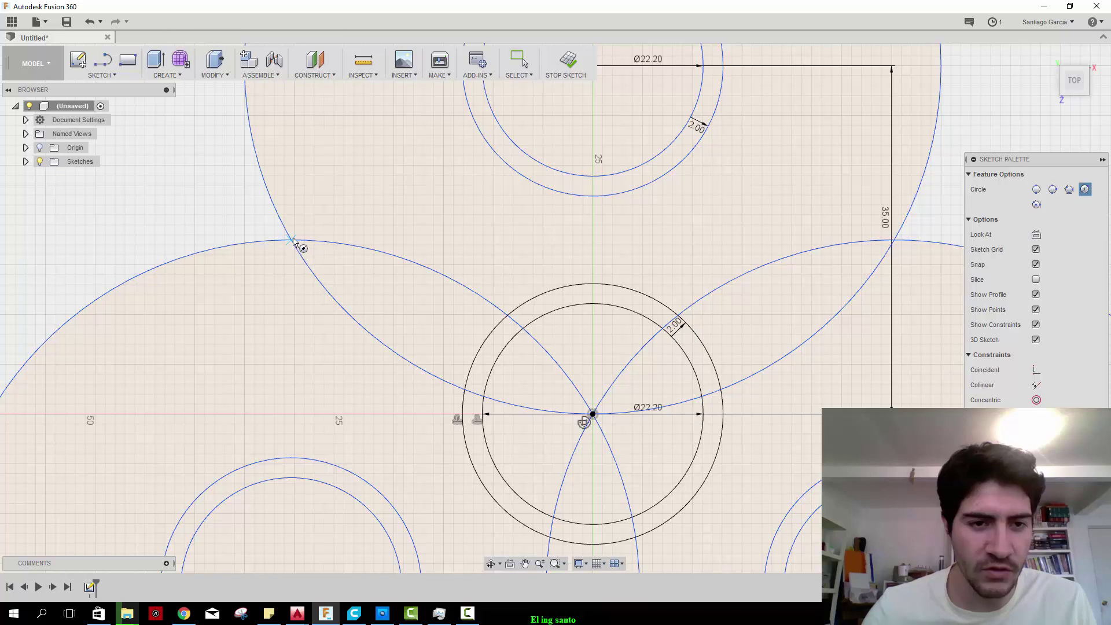
{"action": "left_click", "coordinate": [292, 242]}
{"action": "scroll", "coordinate": [407, 312], "scroll_direction": "down", "scroll_amount": 2}
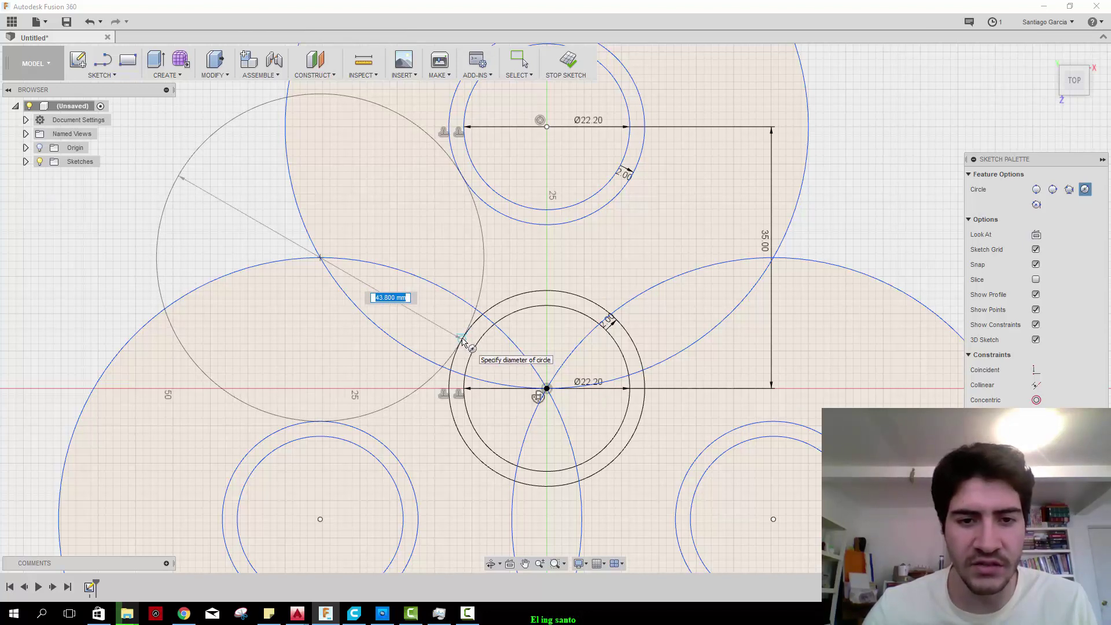
{"action": "left_click", "coordinate": [462, 340]}
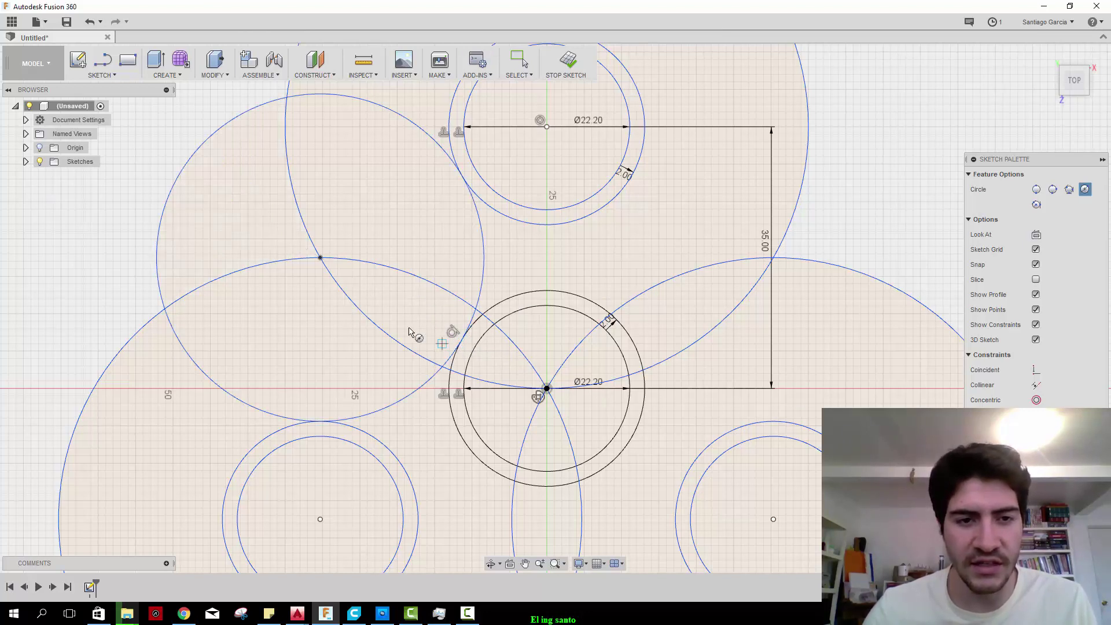
{"action": "scroll", "coordinate": [408, 331], "scroll_direction": "down", "scroll_amount": 1}
{"action": "scroll", "coordinate": [400, 298], "scroll_direction": "down", "scroll_amount": 2}
{"action": "scroll", "coordinate": [392, 291], "scroll_direction": "down", "scroll_amount": 1}
{"action": "scroll", "coordinate": [382, 288], "scroll_direction": "down", "scroll_amount": 2}
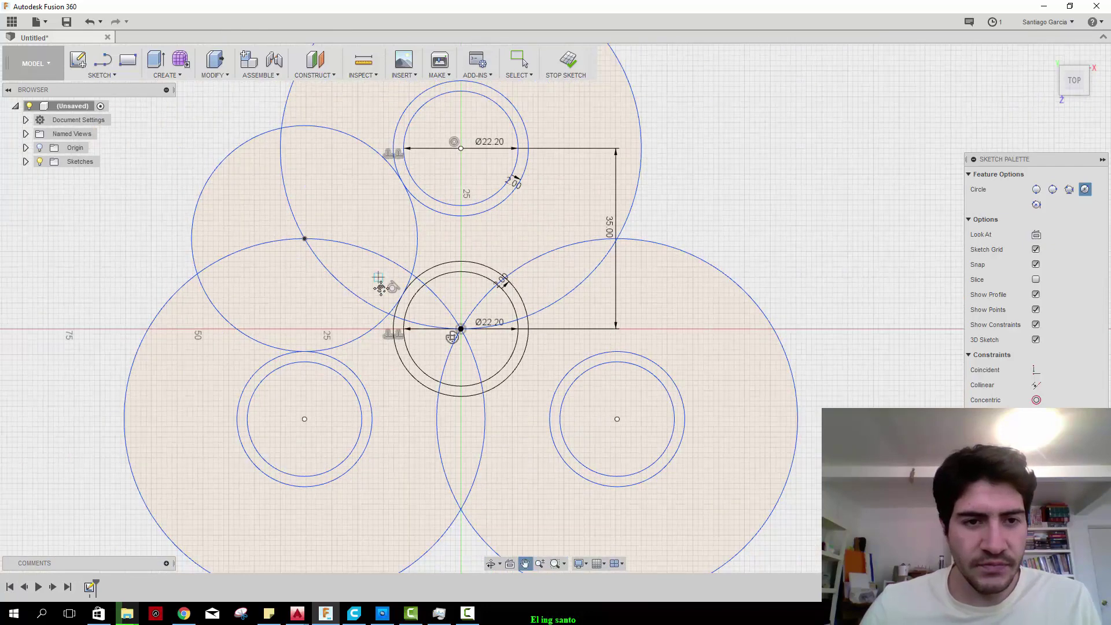
{"action": "key", "text": "Escape"}
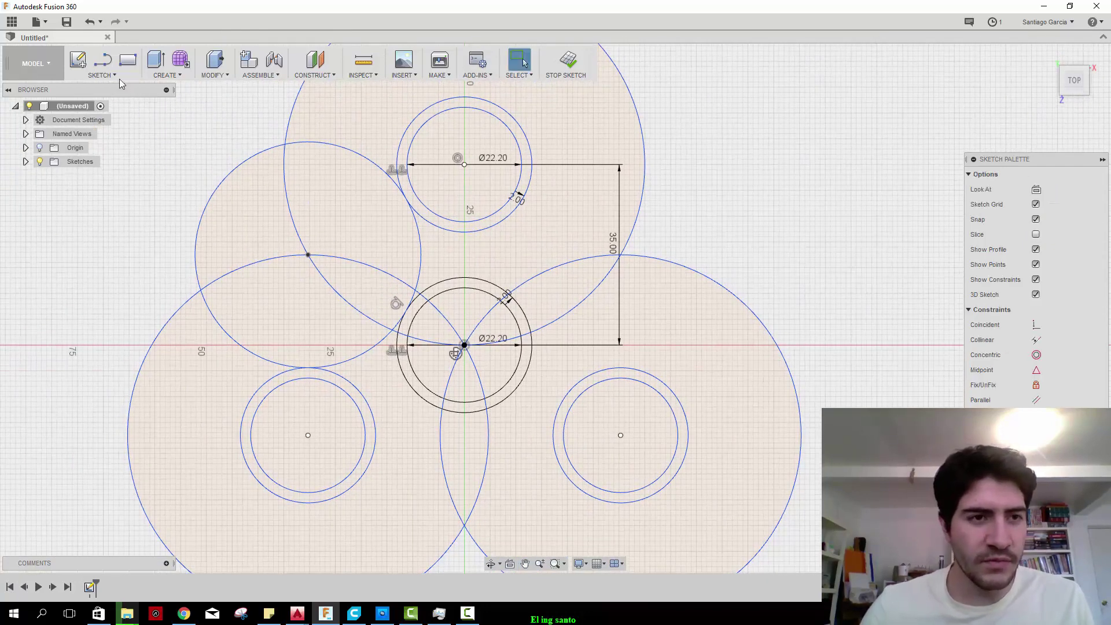
Pattern the 43.8 mm circle three times around the origin.
{"action": "left_click", "coordinate": [120, 81]}
{"action": "left_click", "coordinate": [104, 346]}
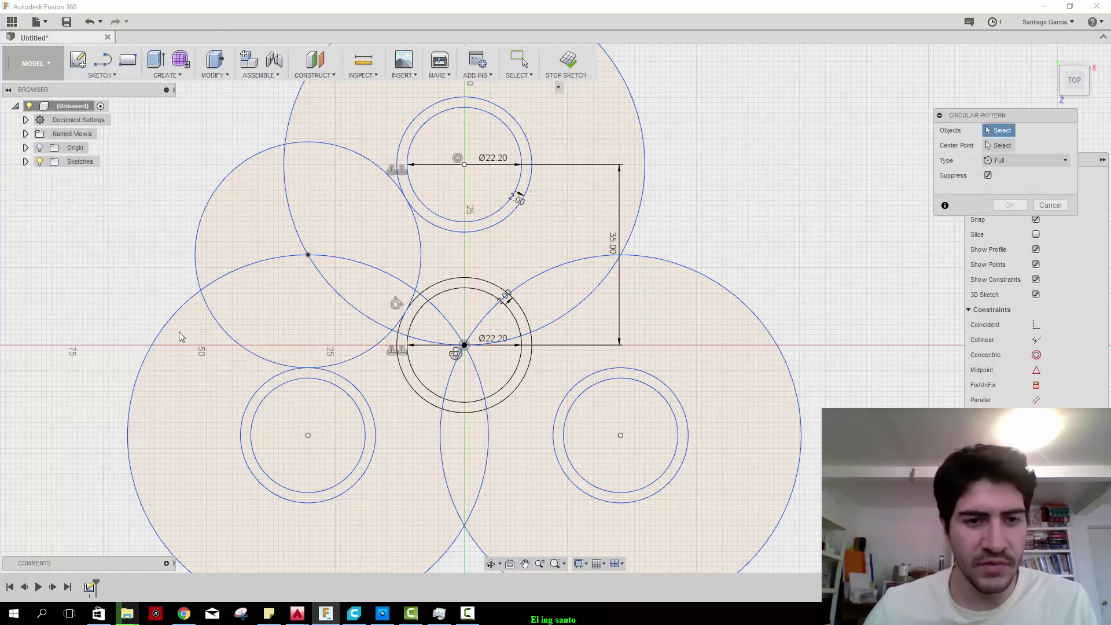
{"action": "left_click", "coordinate": [233, 169]}
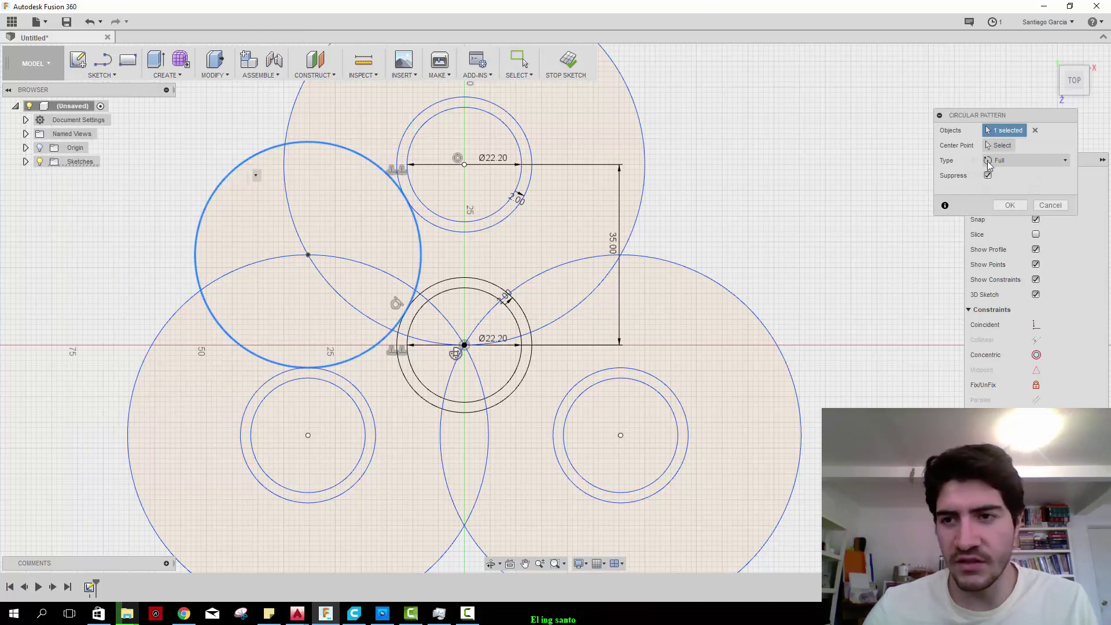
{"action": "left_click", "coordinate": [1000, 145]}
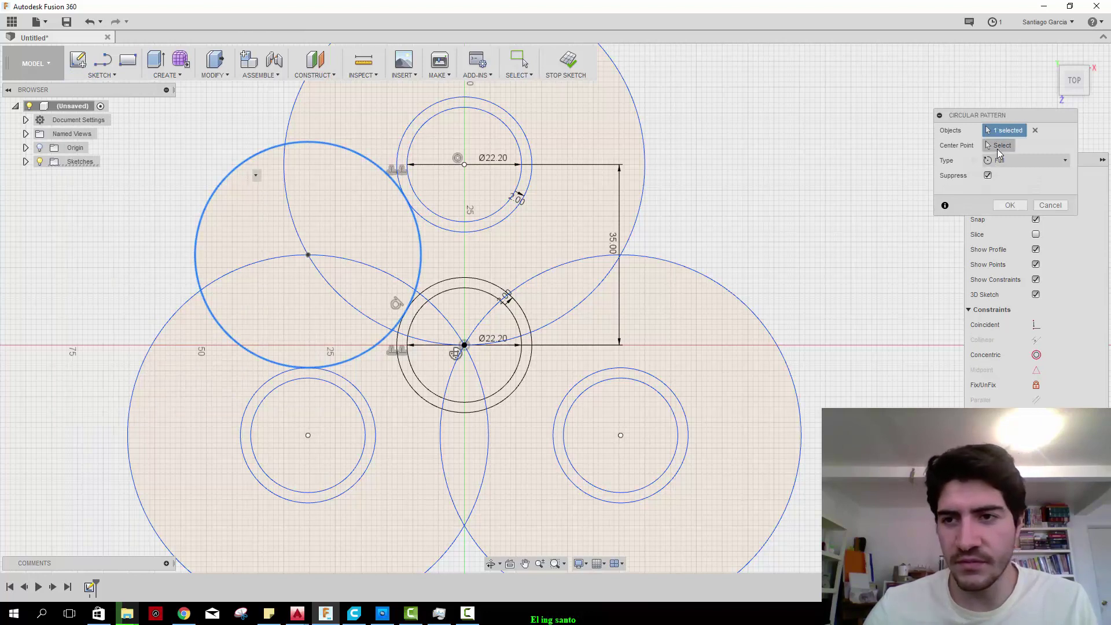
{"action": "left_click", "coordinate": [465, 346]}
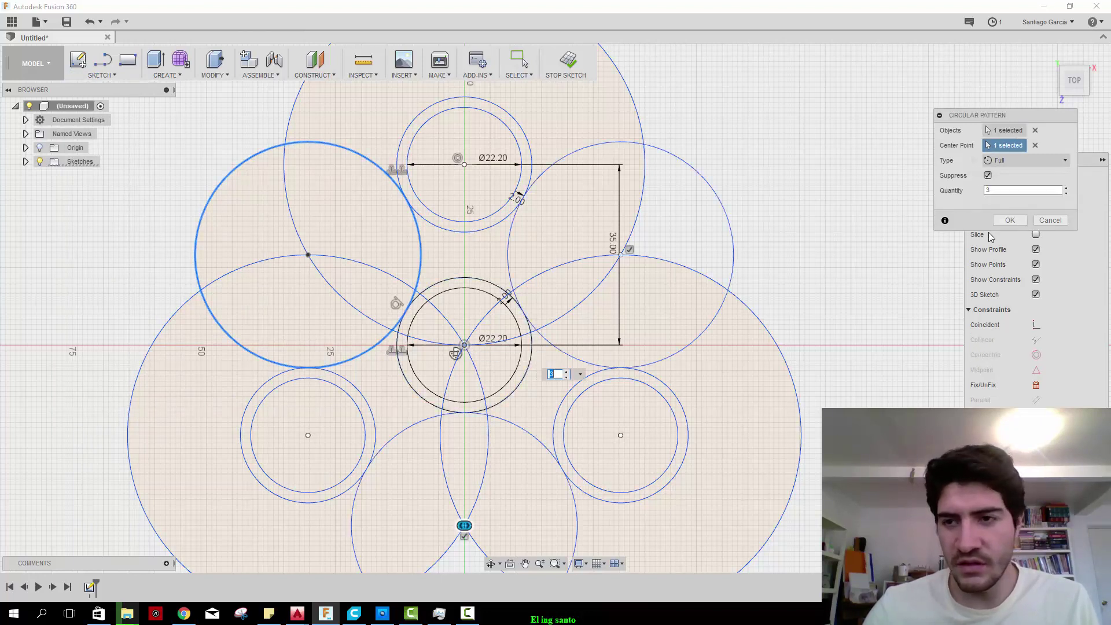
{"action": "left_click", "coordinate": [1010, 221]}
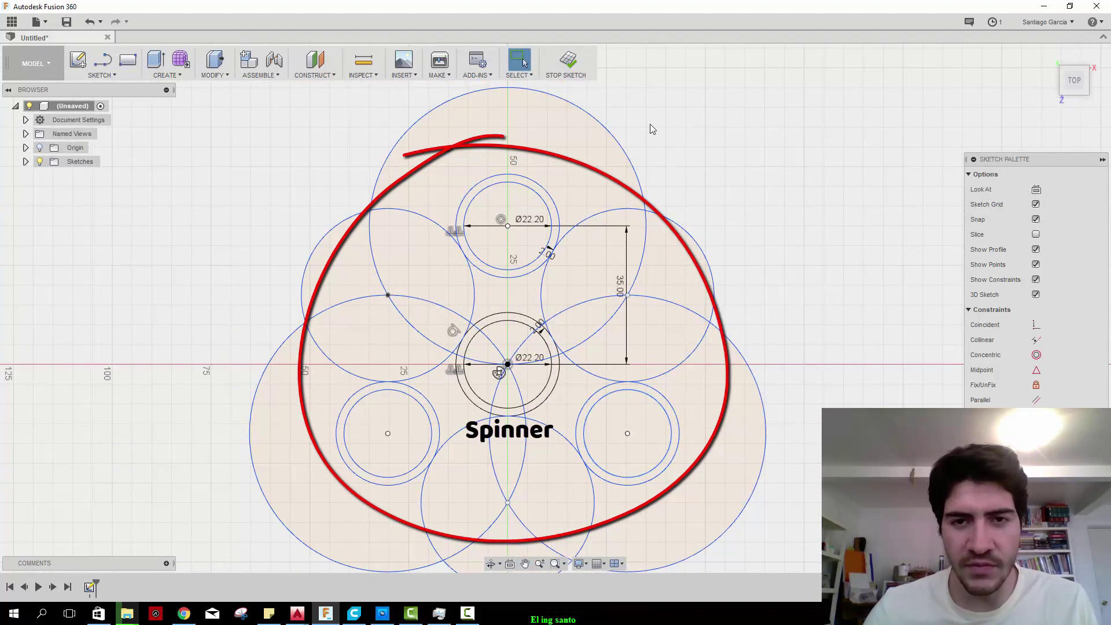
Select outline regions and pan around to inspect the finished spinner sketch.
{"action": "left_click", "coordinate": [588, 136]}
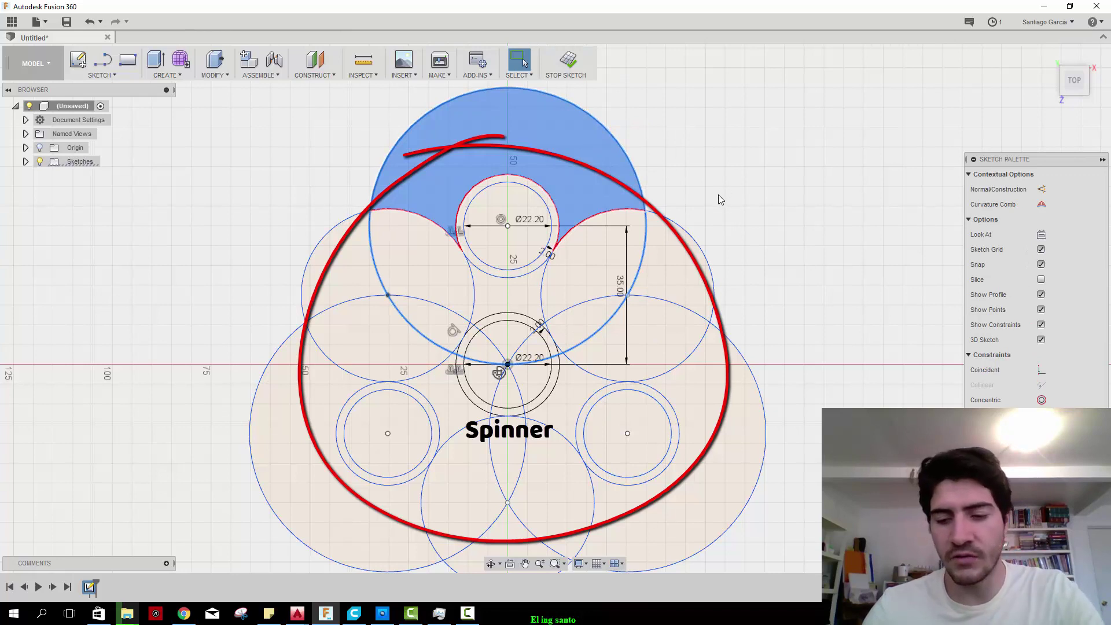
{"action": "left_click", "coordinate": [741, 256]}
{"action": "left_click_drag", "start_coordinate": [792, 343], "coordinate": [683, 447]}
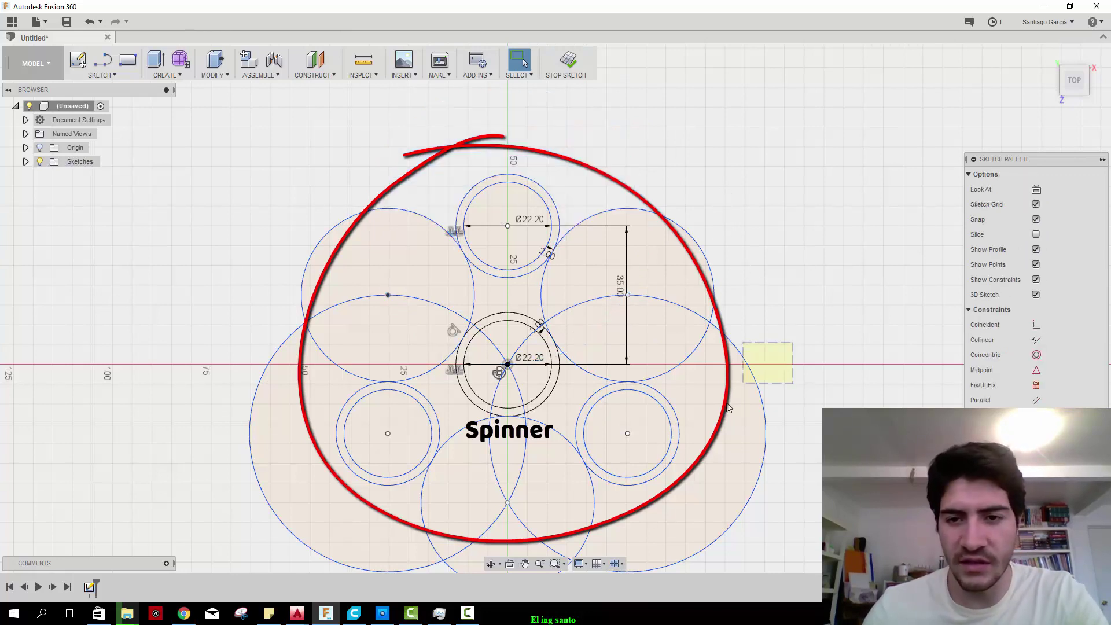
{"action": "middle_click_drag", "start_coordinate": [683, 447], "coordinate": [700, 327]}
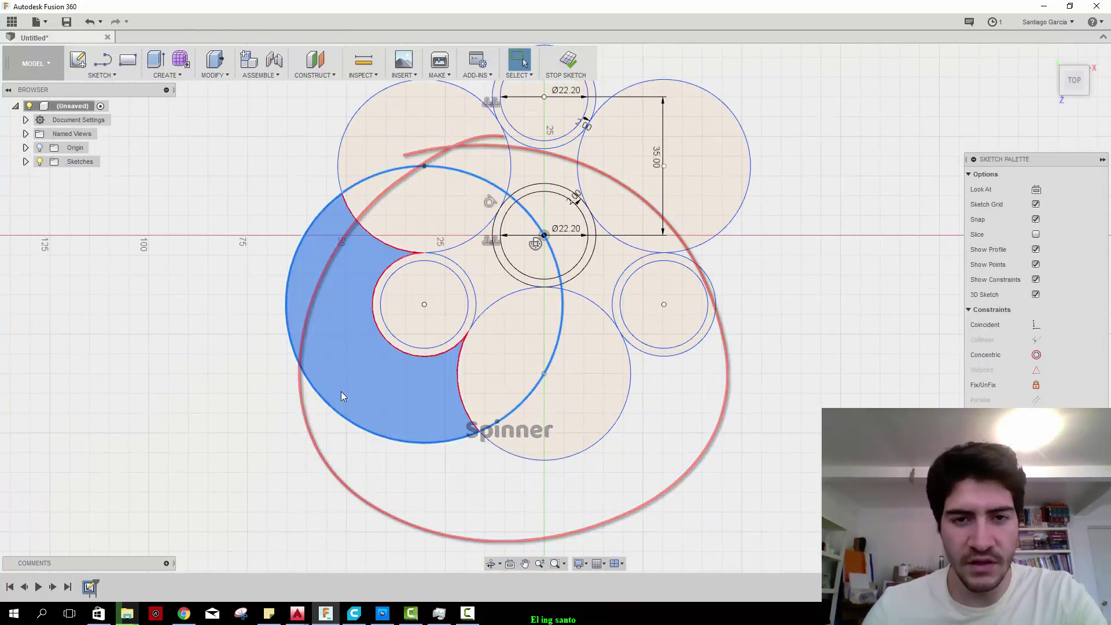
{"action": "middle_click_drag", "start_coordinate": [388, 340], "coordinate": [341, 395]}
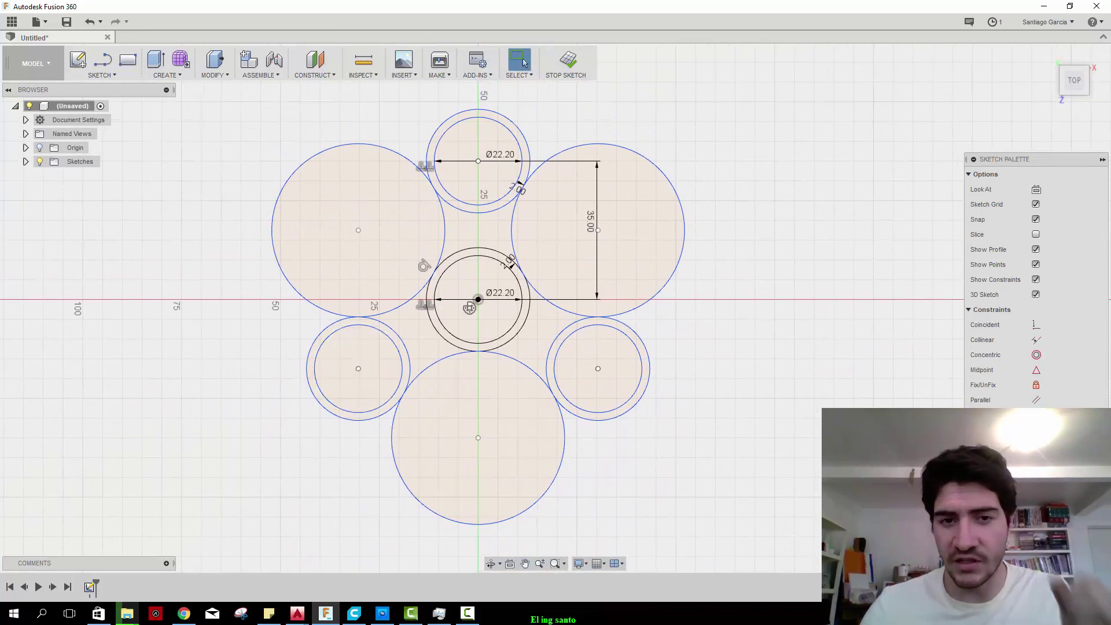
{"action": "middle_click_drag", "start_coordinate": [771, 419], "coordinate": [748, 426]}
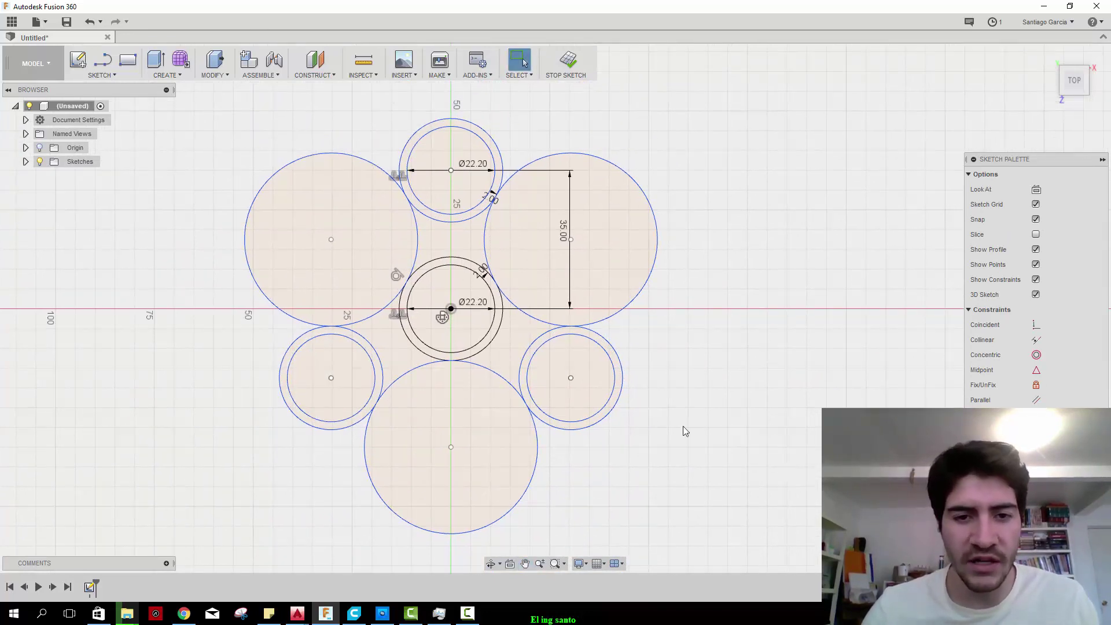
{"action": "middle_click_drag", "start_coordinate": [649, 406], "coordinate": [677, 404]}
{"action": "middle_click_drag", "start_coordinate": [640, 325], "coordinate": [585, 340]}
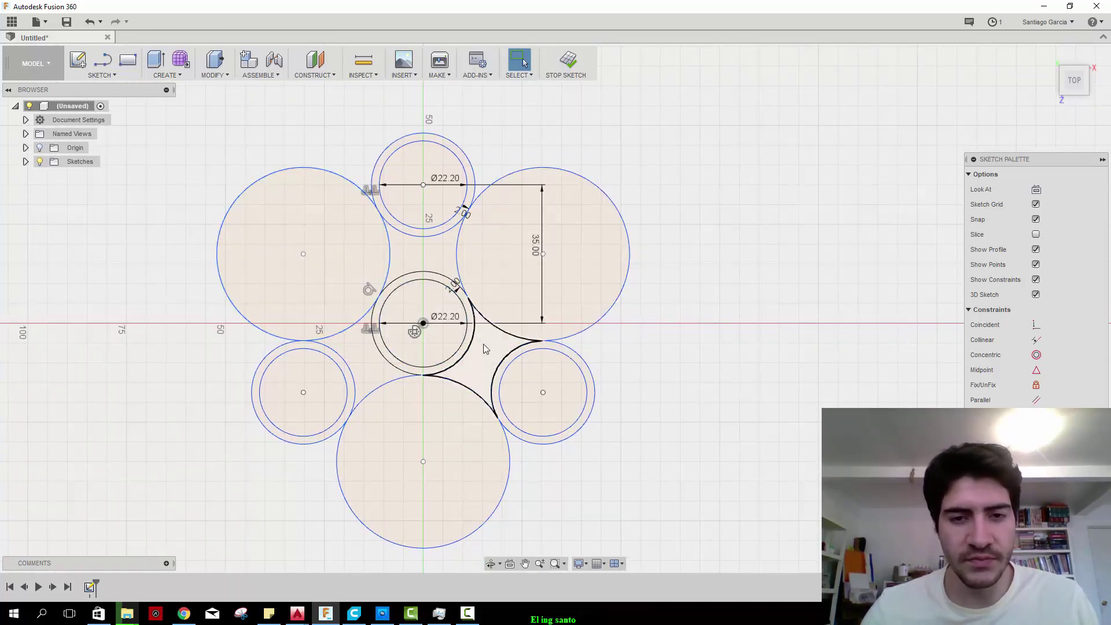
{"action": "middle_click_drag", "start_coordinate": [484, 344], "coordinate": [491, 342]}
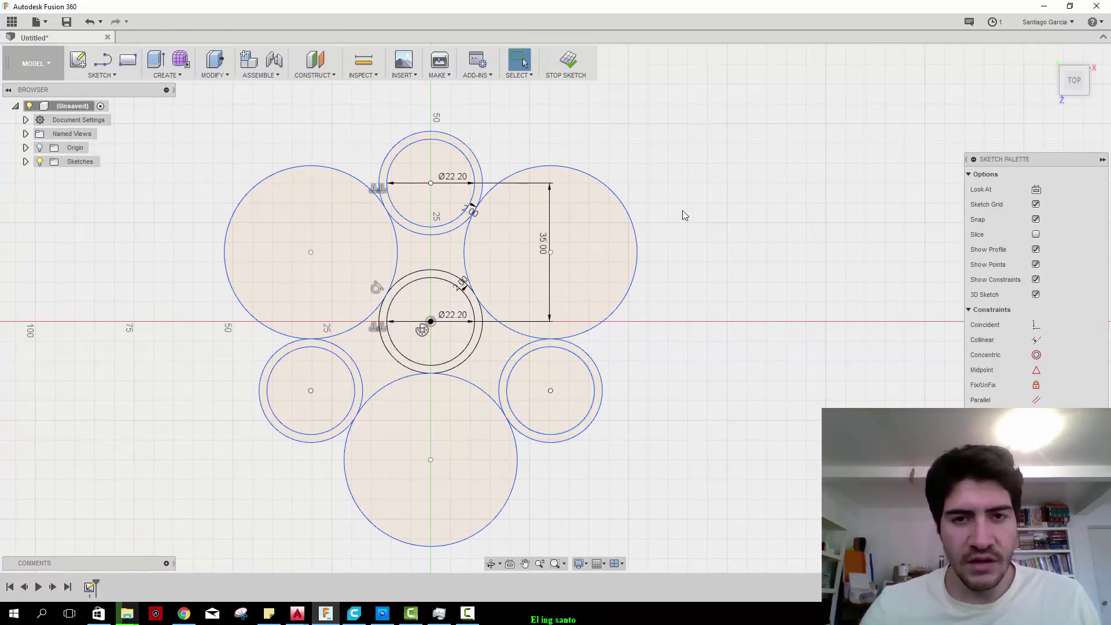
Finish the sketch and extrude the ring, centre and bridge profiles 7 mm.
{"action": "left_click", "coordinate": [569, 72]}
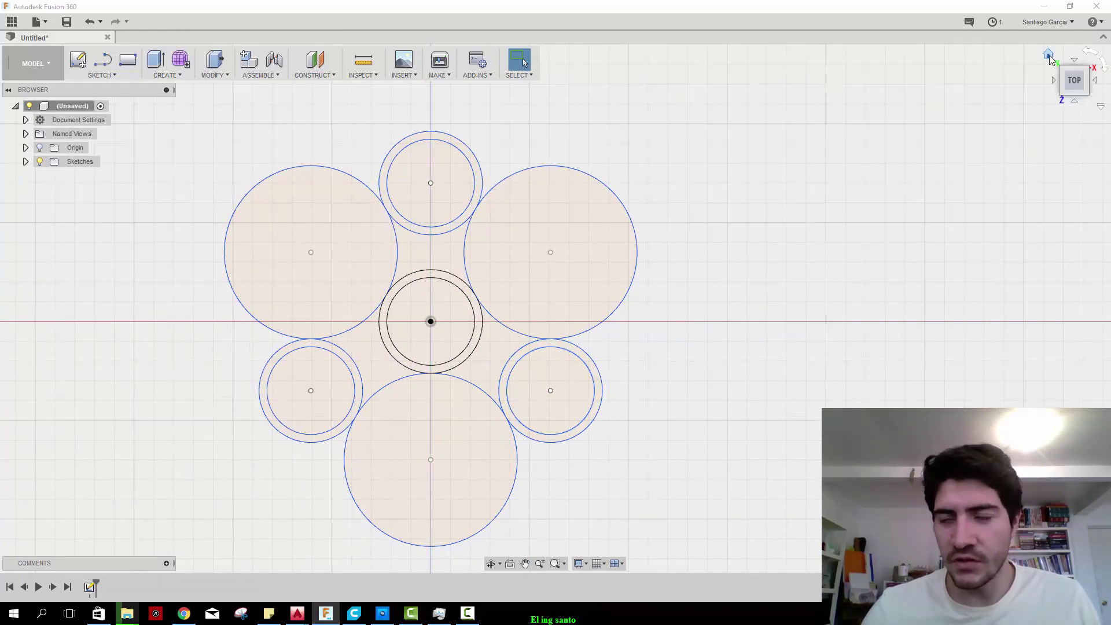
{"action": "left_click", "coordinate": [1049, 55]}
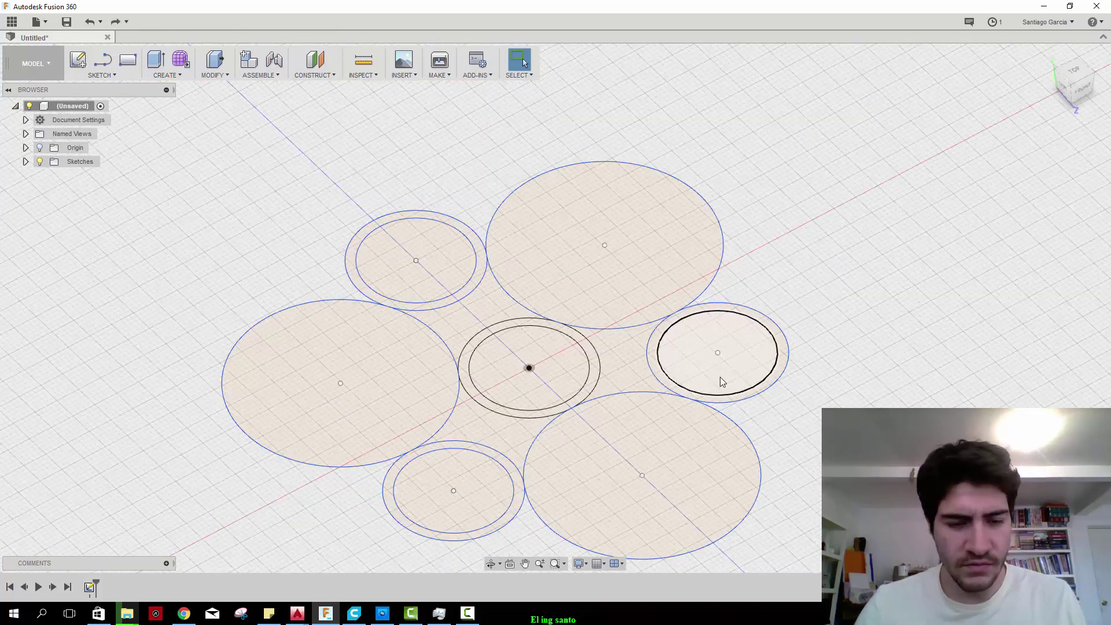
{"action": "key", "text": "q"}
{"action": "left_click", "coordinate": [517, 486]}
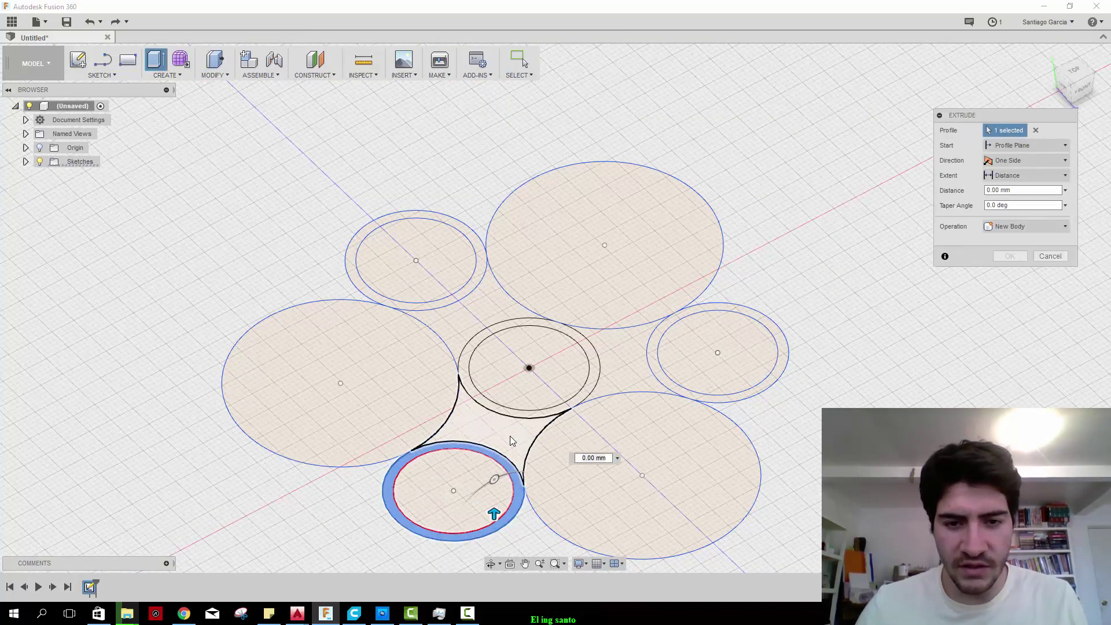
{"action": "left_click", "coordinate": [510, 418]}
{"action": "left_click", "coordinate": [625, 356]}
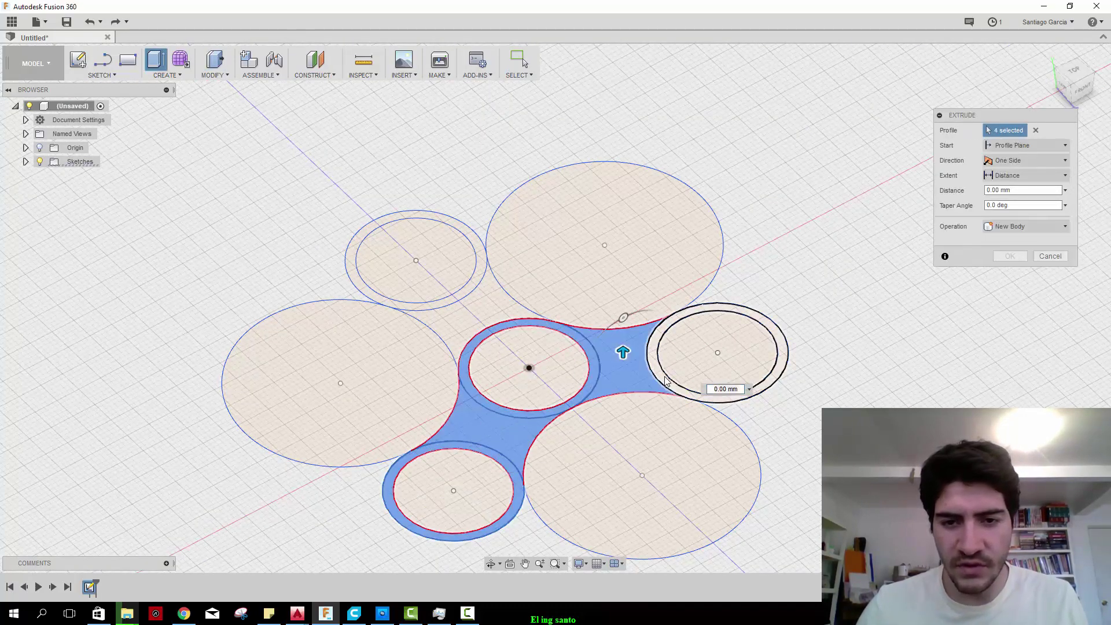
{"action": "left_click", "coordinate": [775, 373]}
{"action": "left_click", "coordinate": [485, 326]}
{"action": "left_click", "coordinate": [467, 294]}
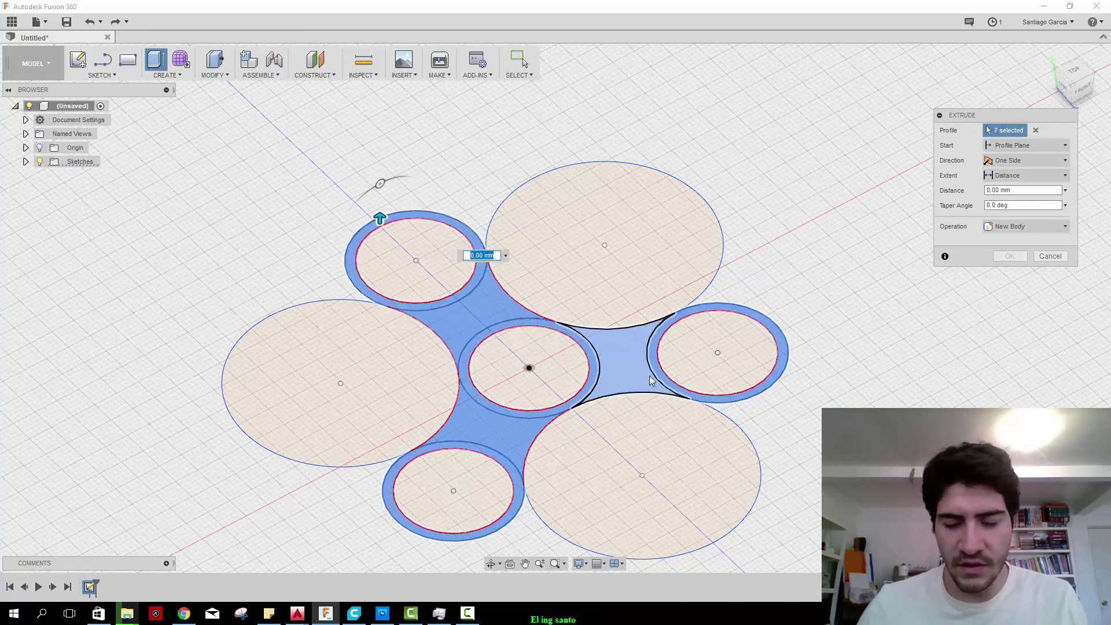
{"action": "type", "text": "7"}
{"action": "key", "text": "Return"}
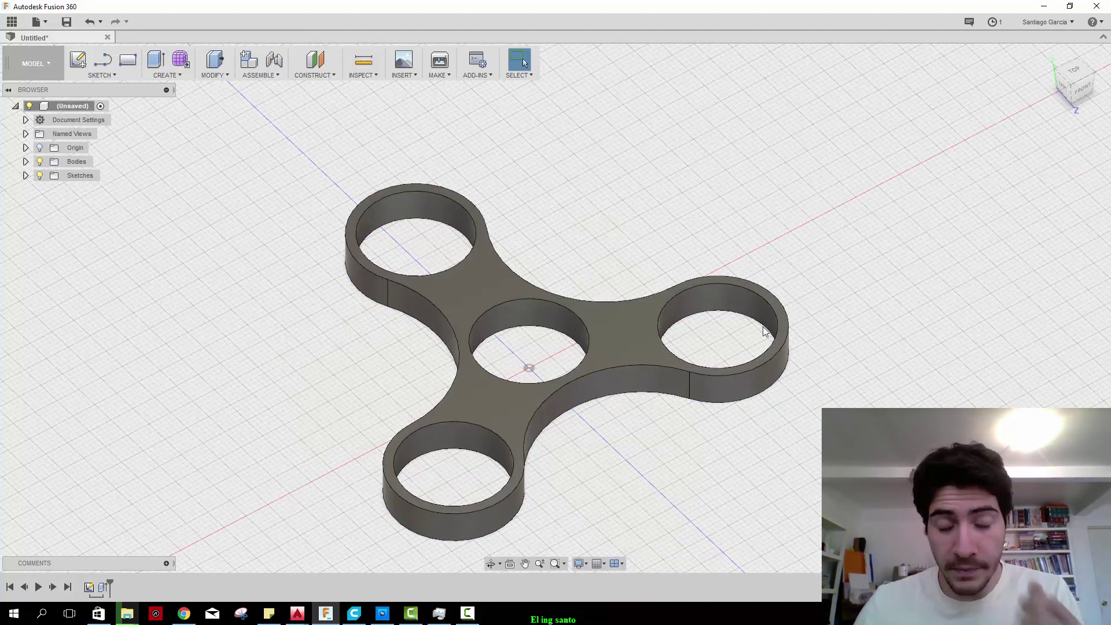
Switch to the top view and start a new sketch on the origin plane.
{"action": "left_click", "coordinate": [1073, 71]}
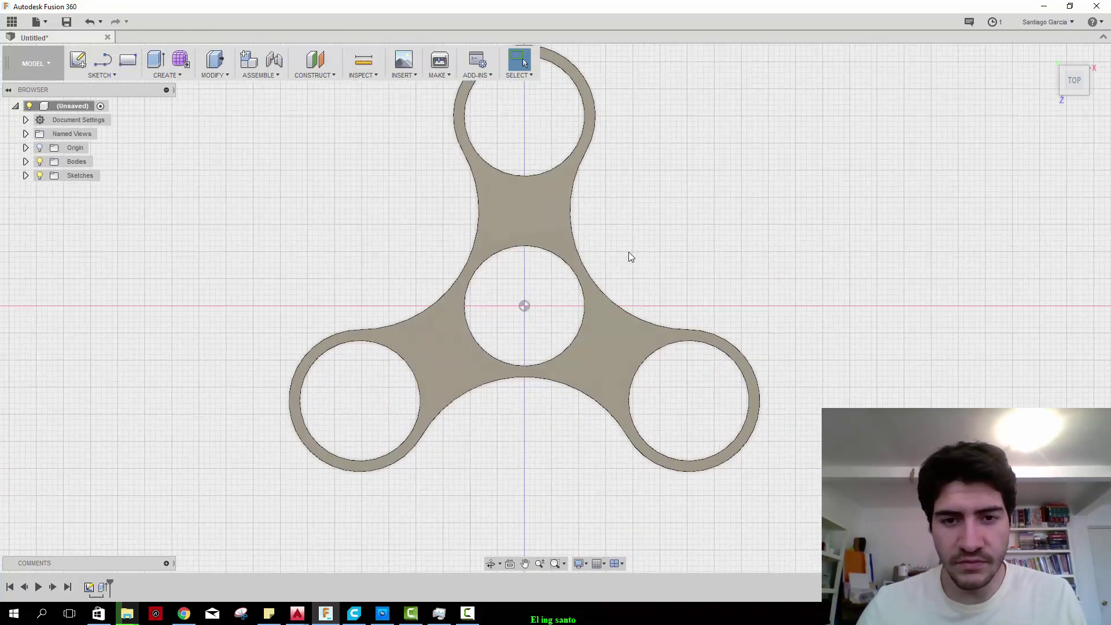
{"action": "middle_click_drag", "start_coordinate": [628, 238], "coordinate": [628, 271]}
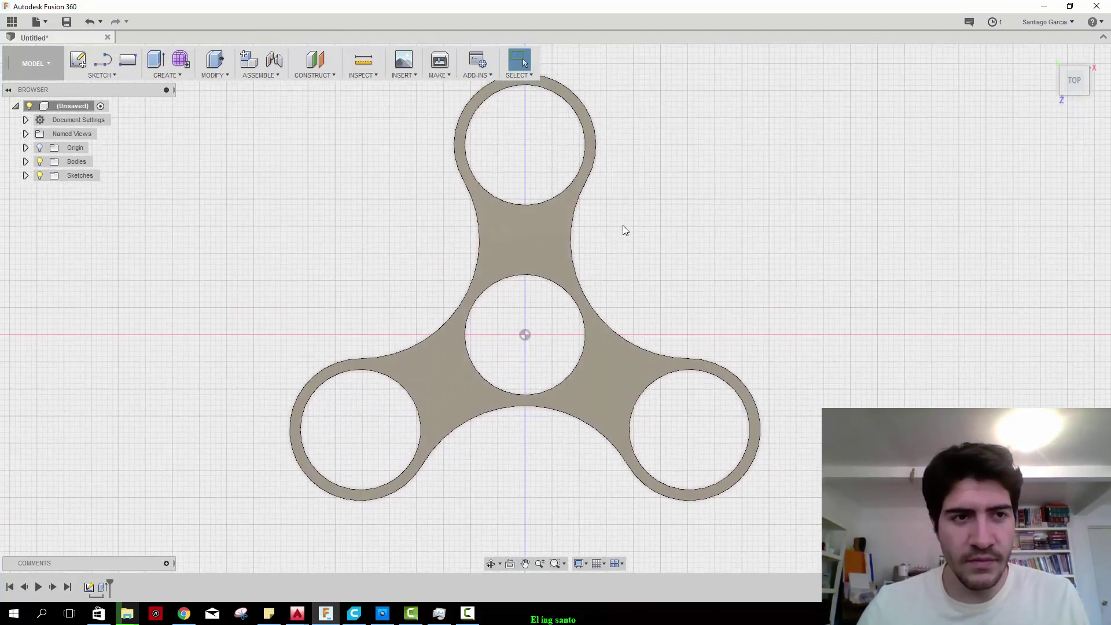
{"action": "mouse_move", "coordinate": [616, 229]}
{"action": "middle_mouse_down"}
{"action": "mouse_move", "coordinate": [612, 238]}
{"action": "mouse_move", "coordinate": [637, 241]}
{"action": "middle_mouse_up"}
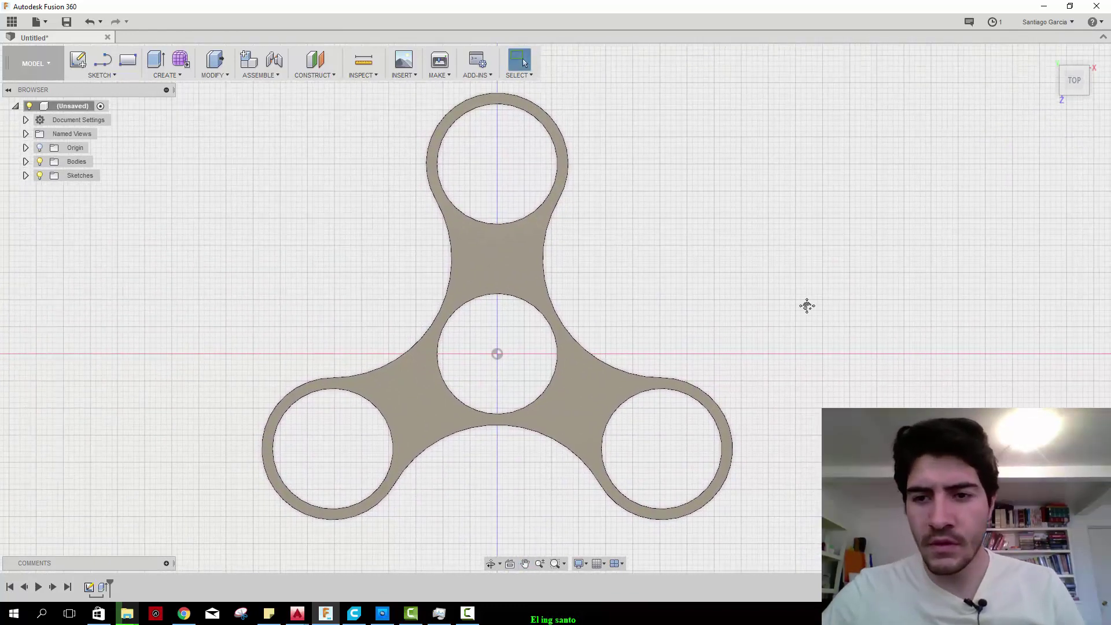
{"action": "middle_click_drag", "start_coordinate": [807, 306], "coordinate": [836, 314]}
{"action": "key", "text": "c"}
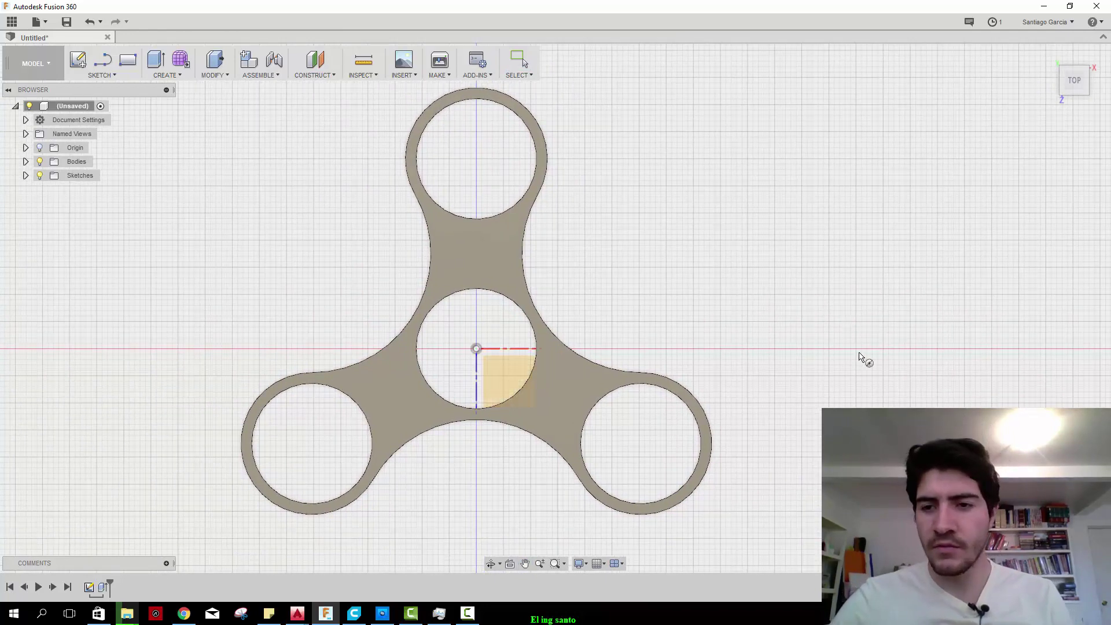
{"action": "left_click", "coordinate": [523, 370]}
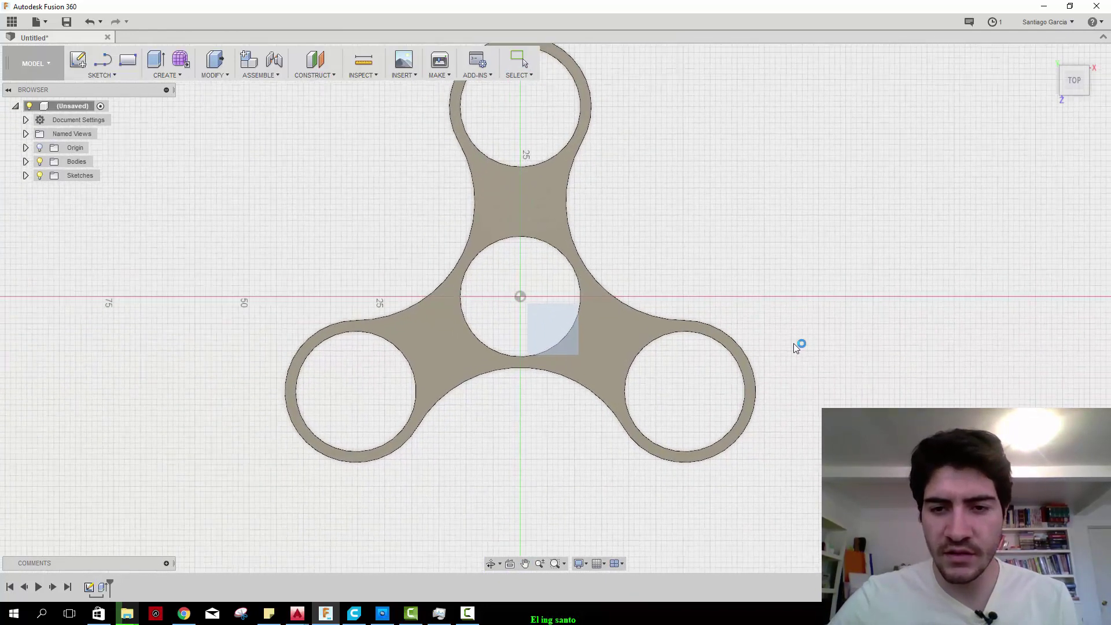
{"action": "middle_click_drag", "start_coordinate": [814, 313], "coordinate": [558, 305]}
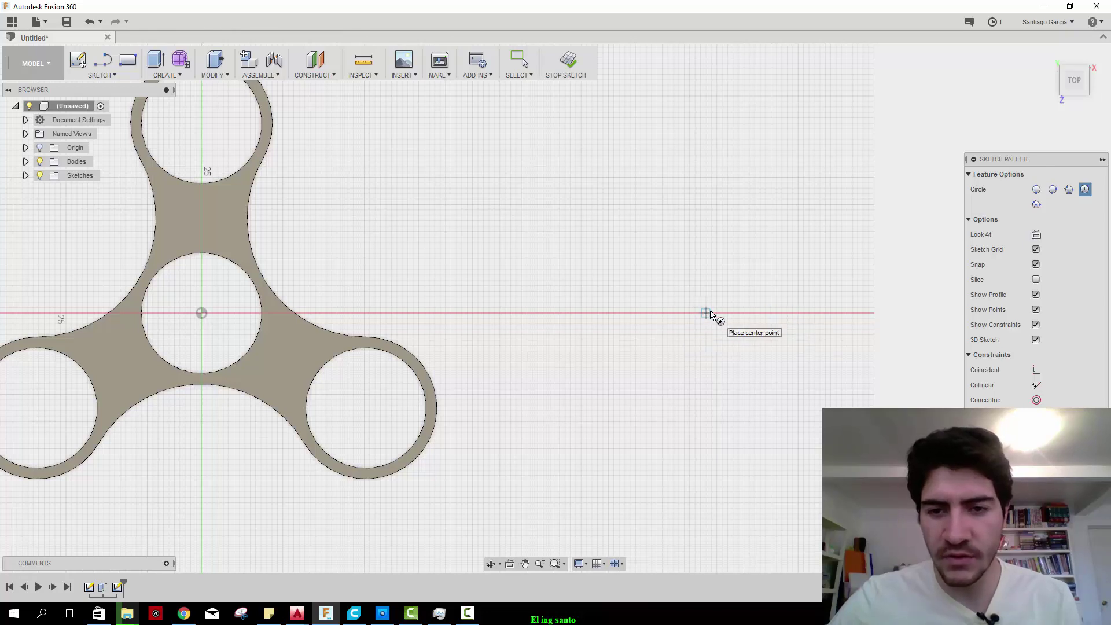
Draw concentric 22, 11 and 8 mm circles on the red axis and finish the sketch.
{"action": "left_click", "coordinate": [705, 314]}
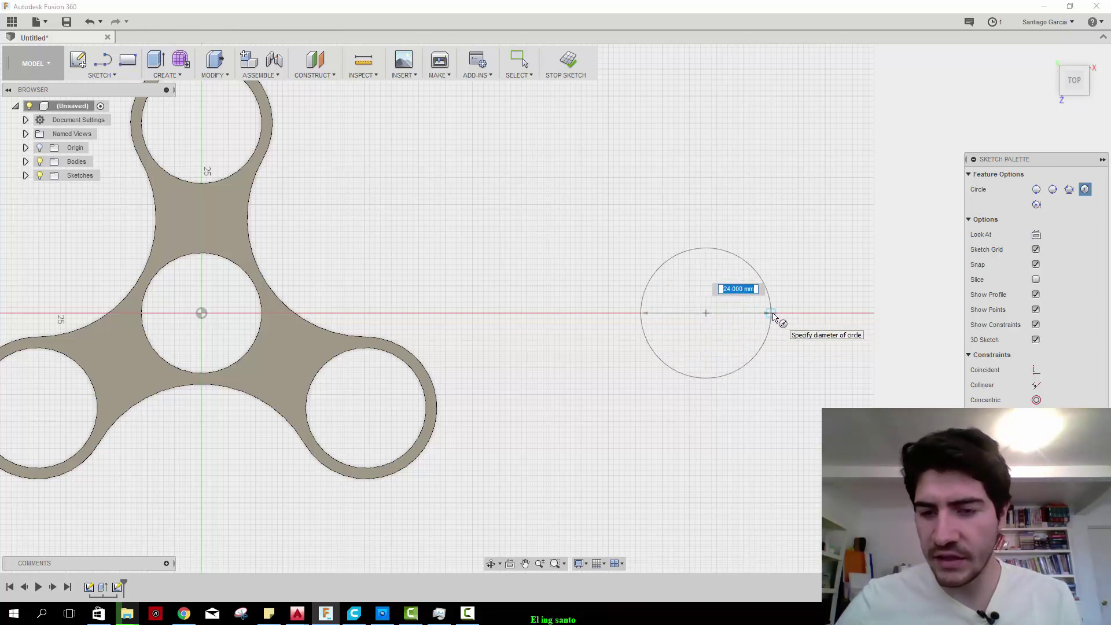
{"action": "key", "text": "Return"}
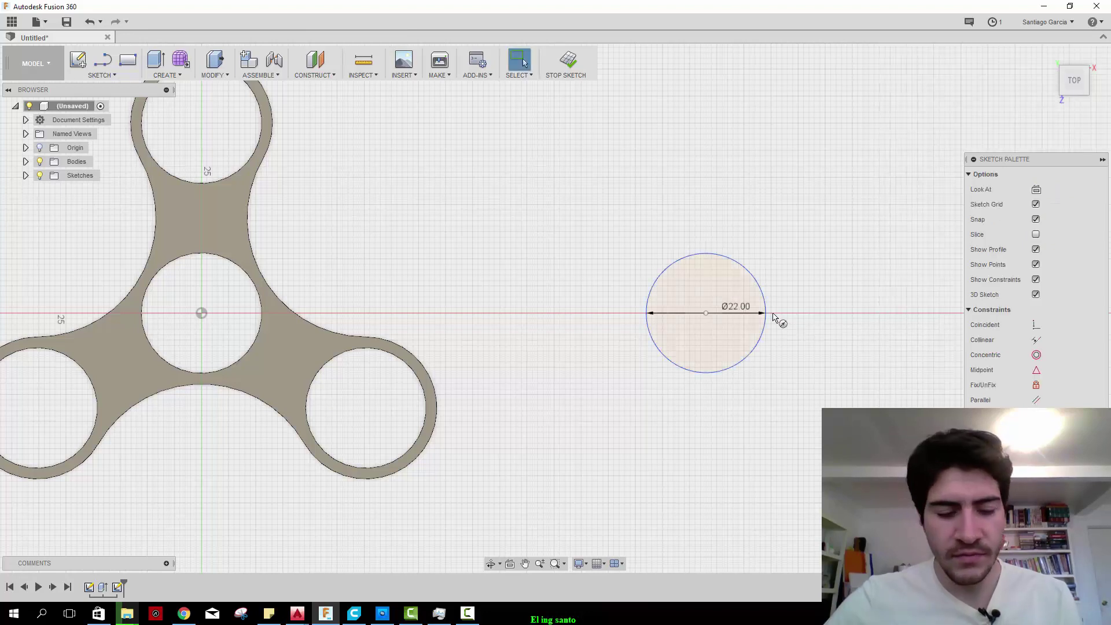
{"action": "left_click", "coordinate": [706, 313]}
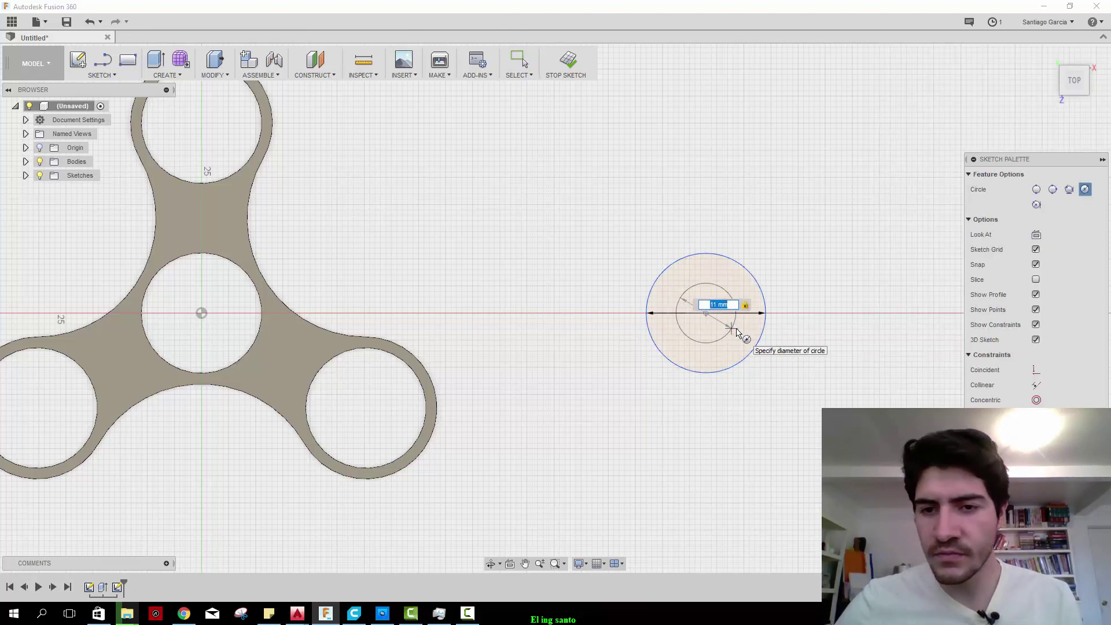
{"action": "key", "text": "Return"}
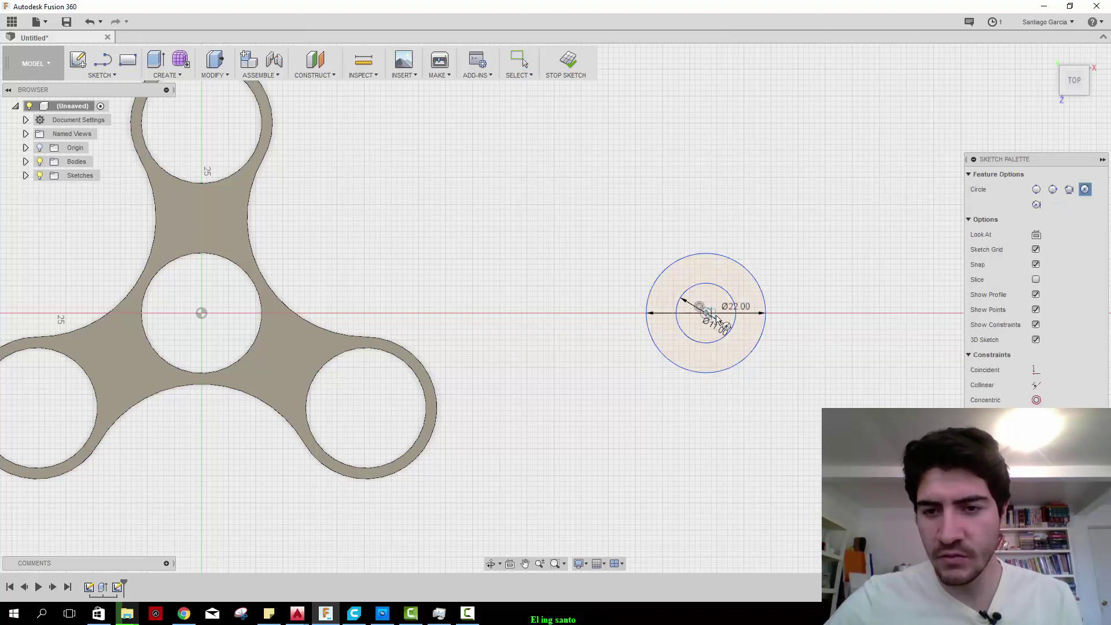
{"action": "left_click", "coordinate": [706, 313]}
{"action": "type", "text": "8"}
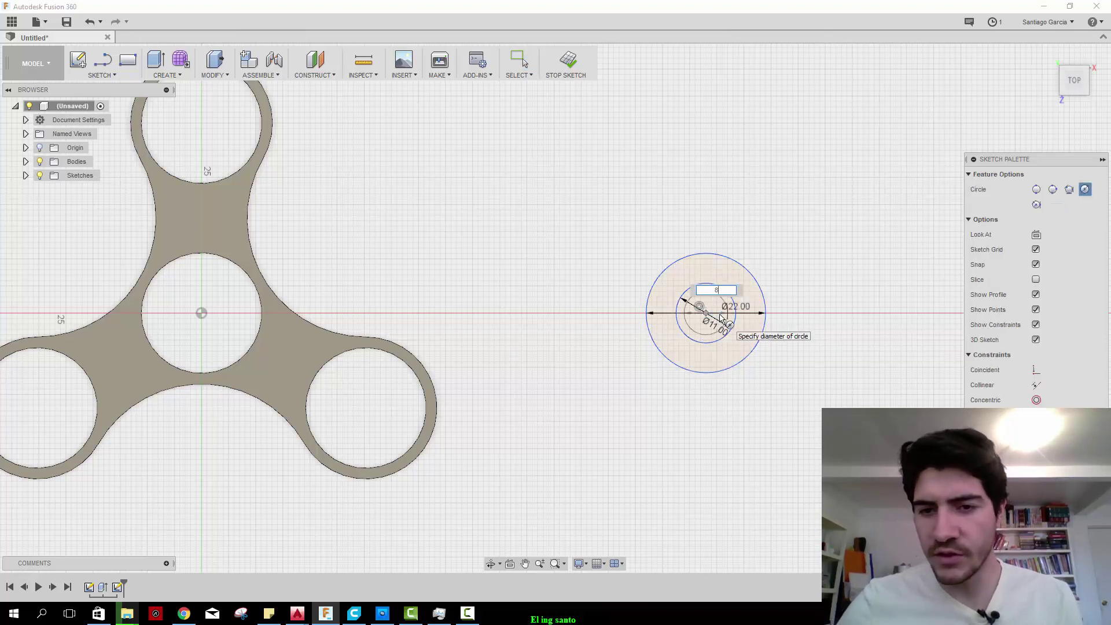
{"action": "key", "text": "Return"}
{"action": "key", "text": "Escape"}
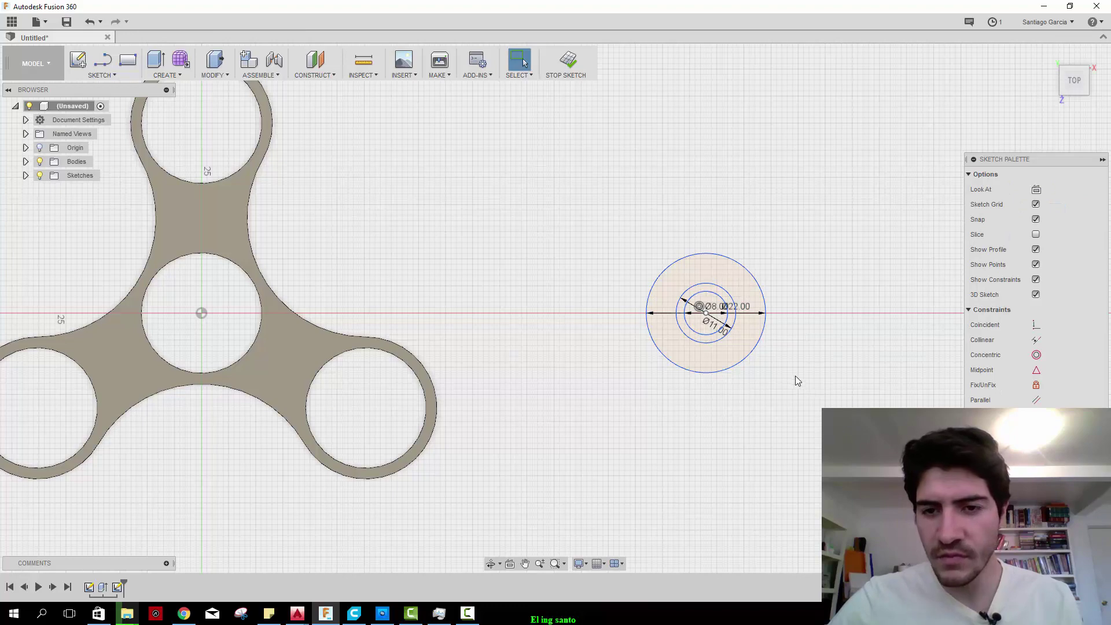
{"action": "left_click", "coordinate": [566, 60]}
{"action": "mouse_move", "coordinate": [356, 178]}
{"action": "middle_mouse_down"}
{"action": "mouse_move", "coordinate": [627, 212]}
{"action": "mouse_move", "coordinate": [449, 186]}
{"action": "middle_mouse_up"}
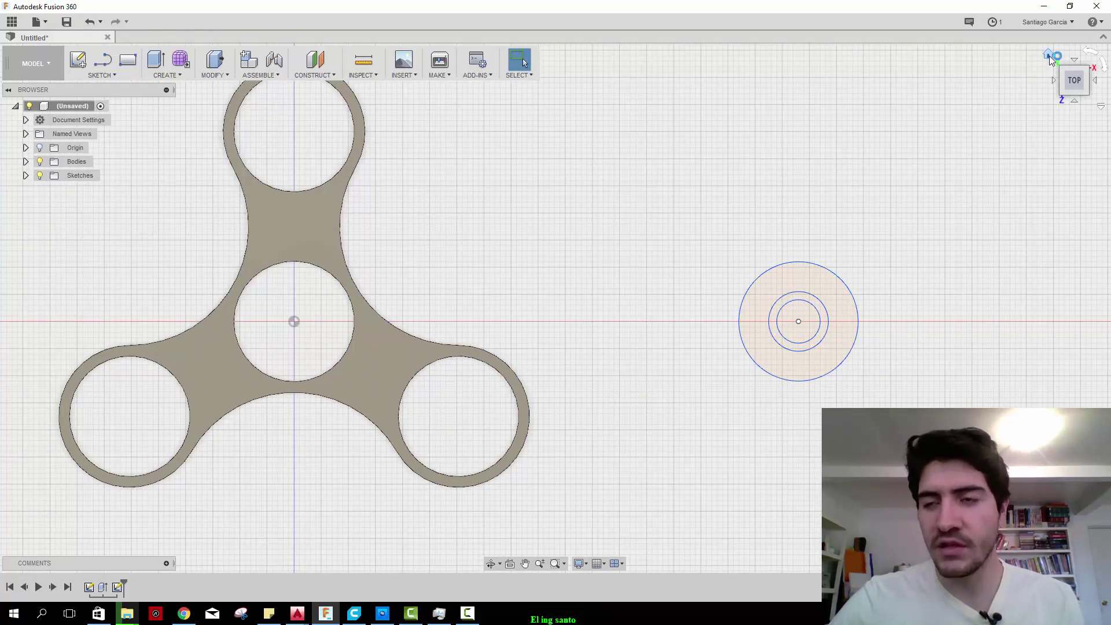
Extrude the cap's inner circle into a 10 mm cylinder.
{"action": "left_click", "coordinate": [1050, 58]}
{"action": "middle_click_drag", "start_coordinate": [799, 352], "coordinate": [744, 312]}
{"action": "scroll", "coordinate": [718, 420], "scroll_direction": "up", "scroll_amount": 3}
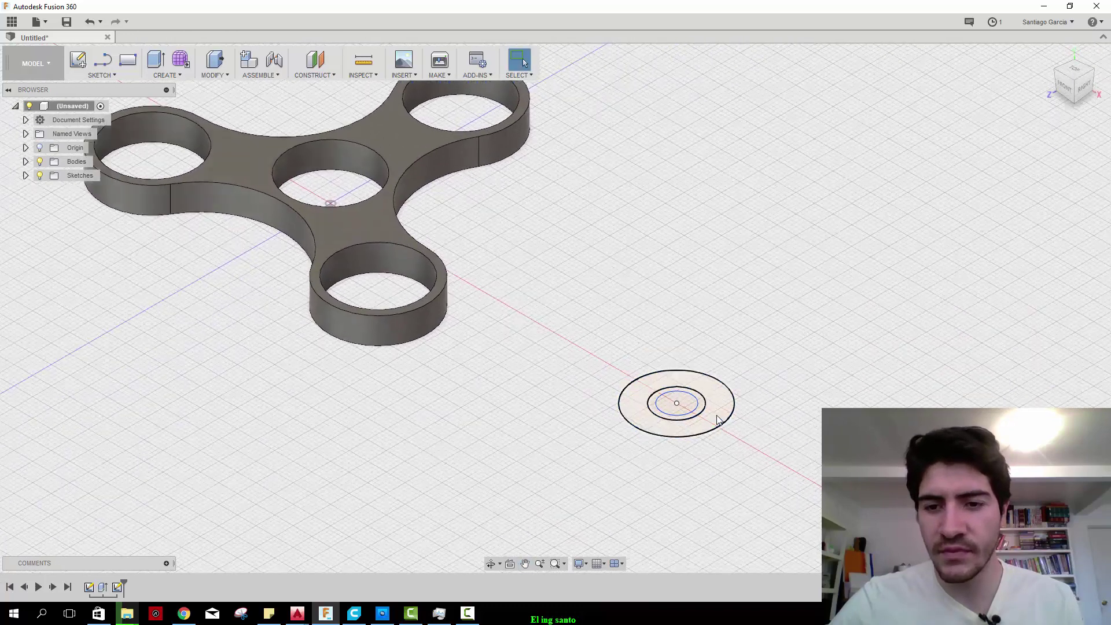
{"action": "scroll", "coordinate": [718, 419], "scroll_direction": "up", "scroll_amount": 3}
{"action": "scroll", "coordinate": [784, 405], "scroll_direction": "up", "scroll_amount": 1}
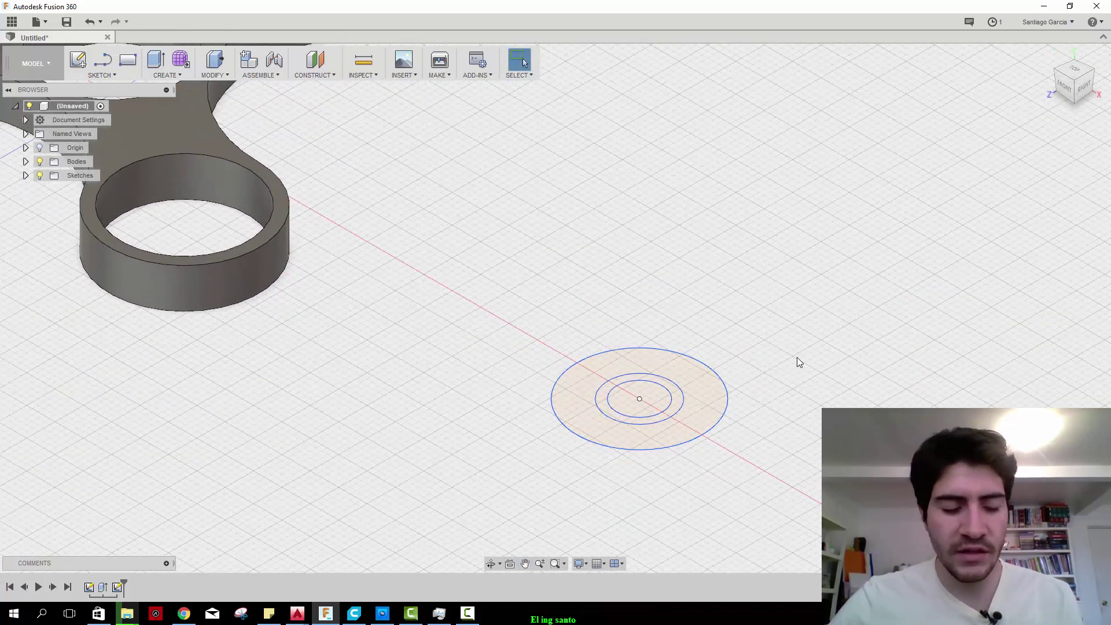
{"action": "key", "text": "e"}
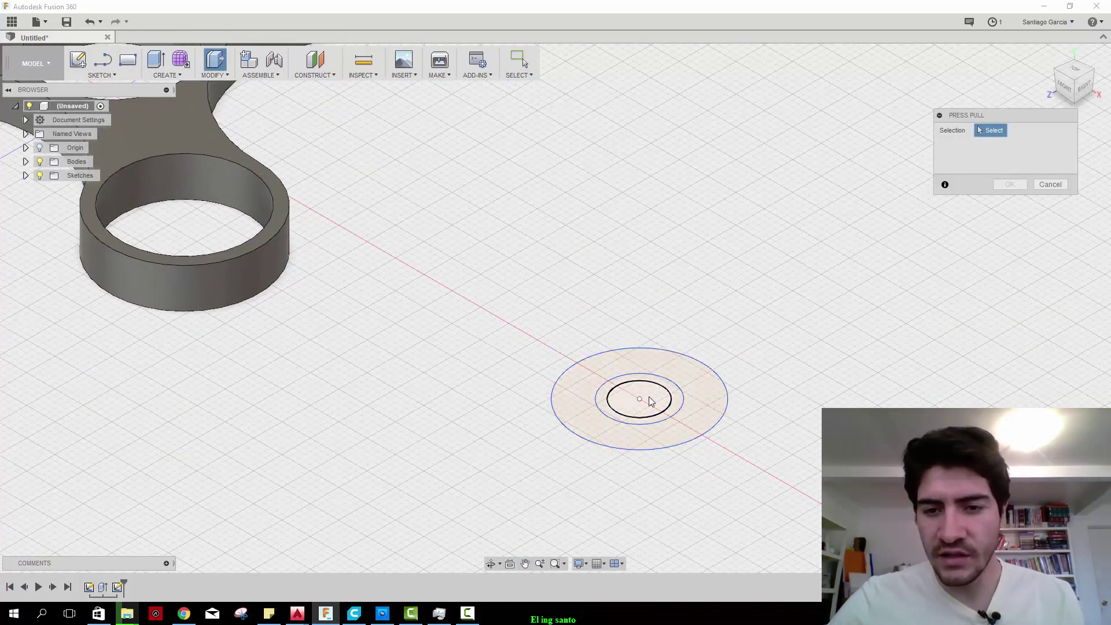
{"action": "left_click", "coordinate": [648, 397]}
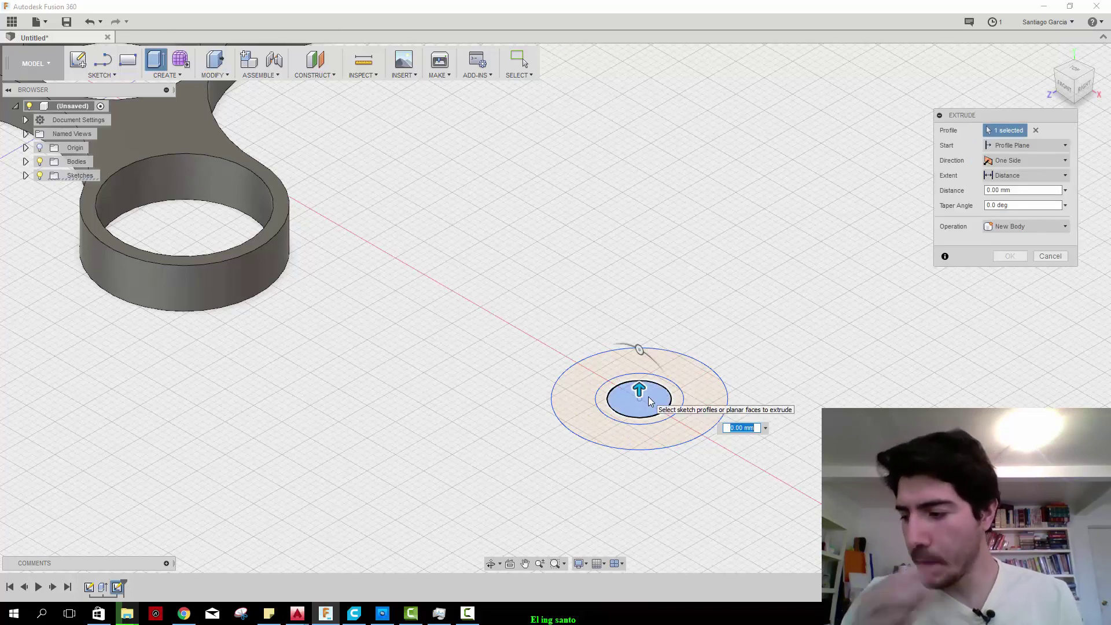
{"action": "type", "text": "10"}
{"action": "key", "text": "Return"}
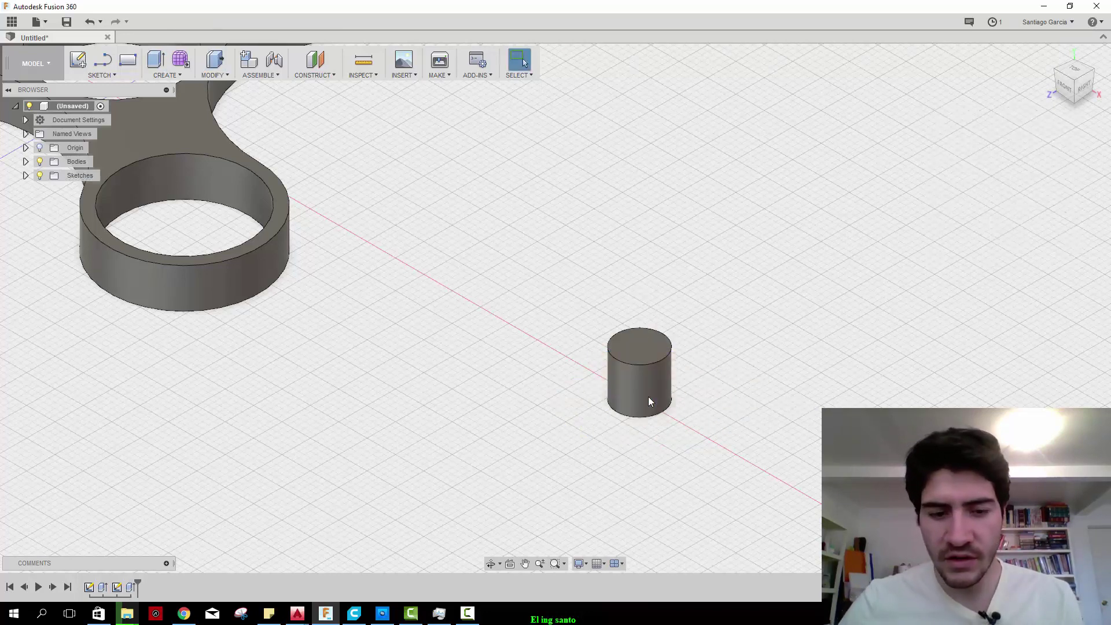
Show Sketch2 again and extrude the ring around the cylinder base by 5 mm.
{"action": "left_click", "coordinate": [26, 176]}
{"action": "left_click", "coordinate": [51, 203]}
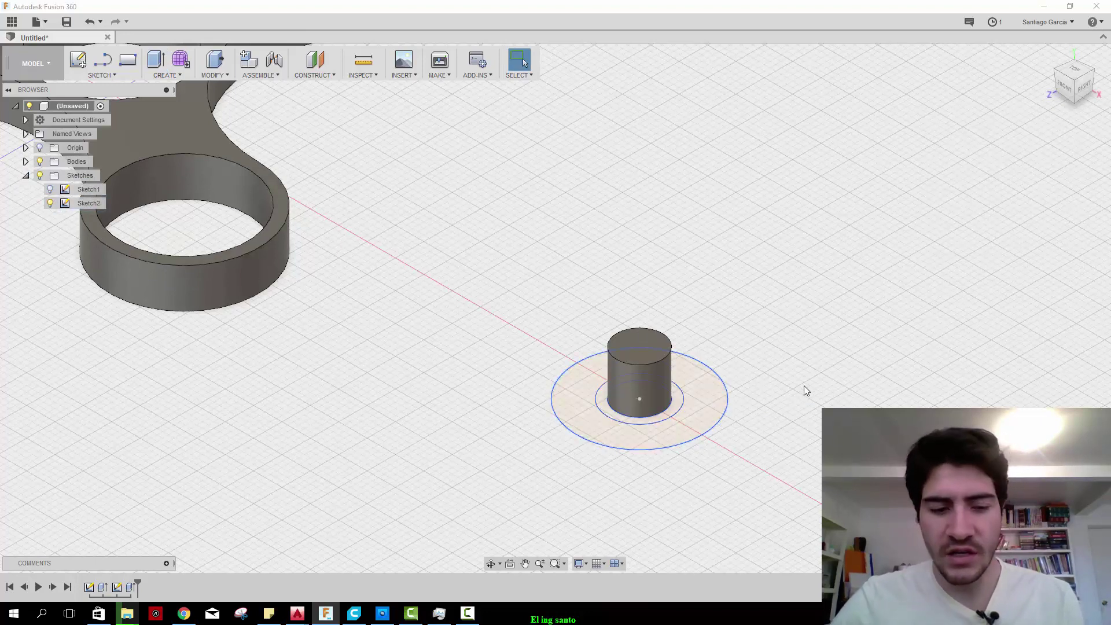
{"action": "key", "text": "q"}
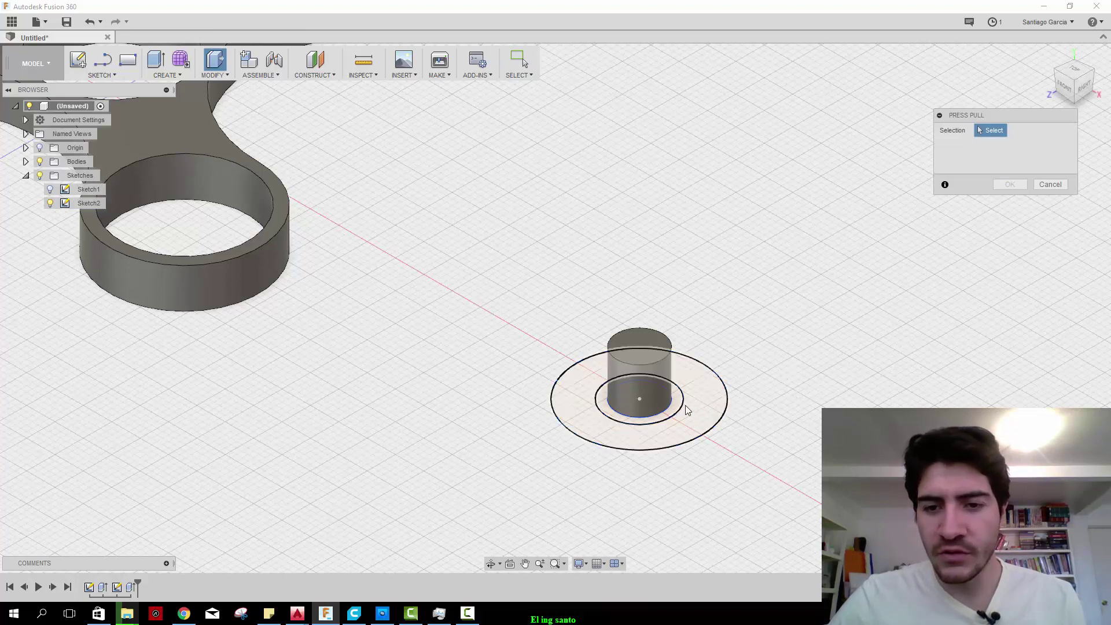
{"action": "left_click", "coordinate": [679, 408]}
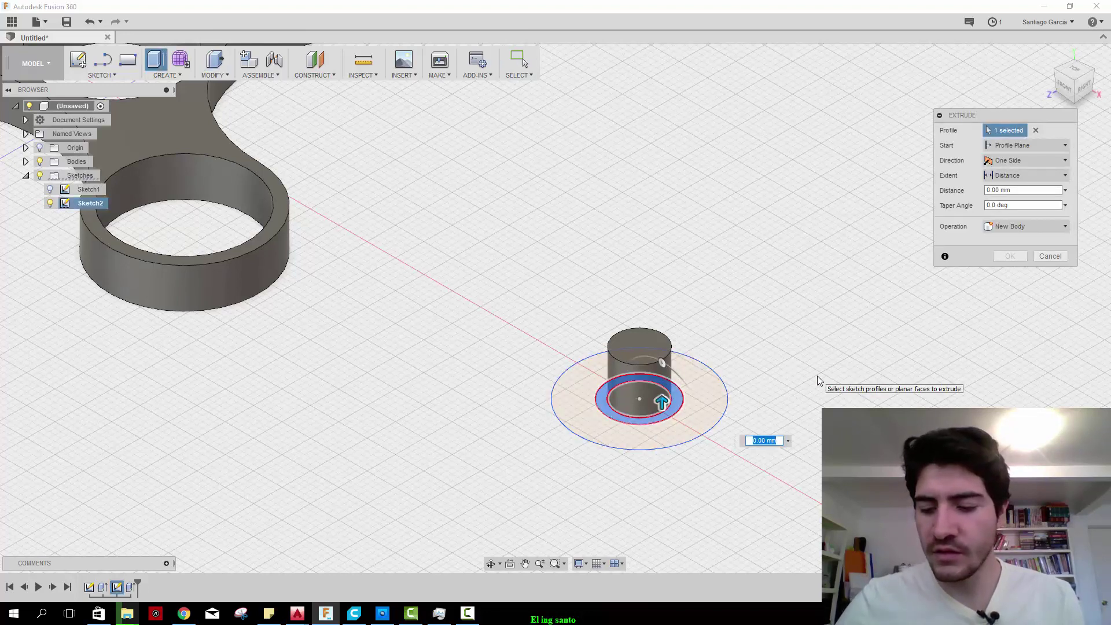
{"action": "type", "text": "5"}
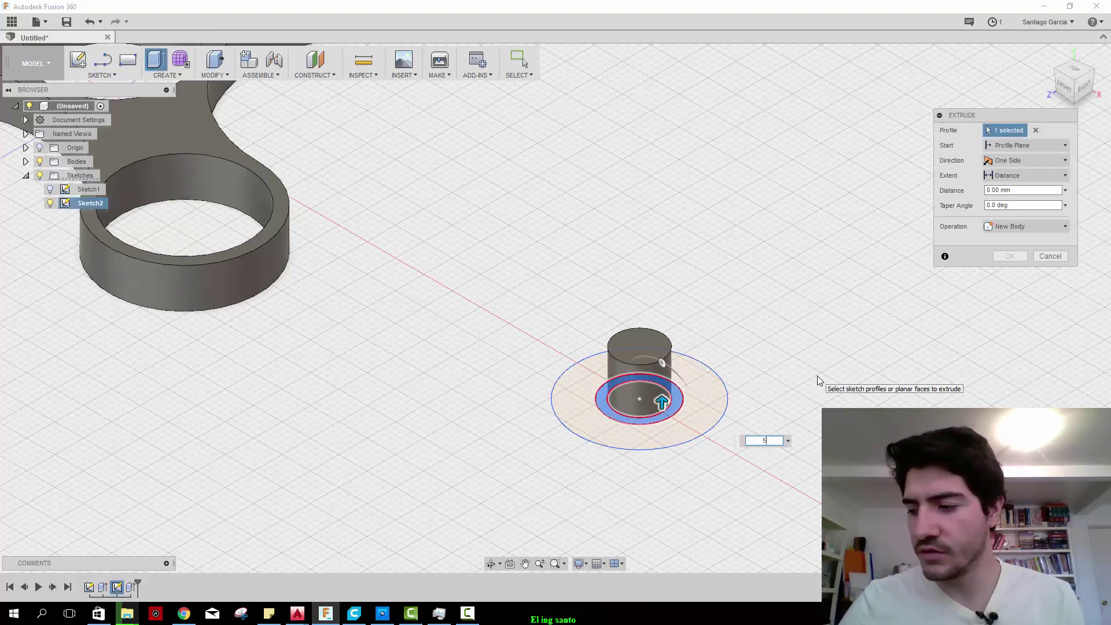
{"action": "key", "text": "Return"}
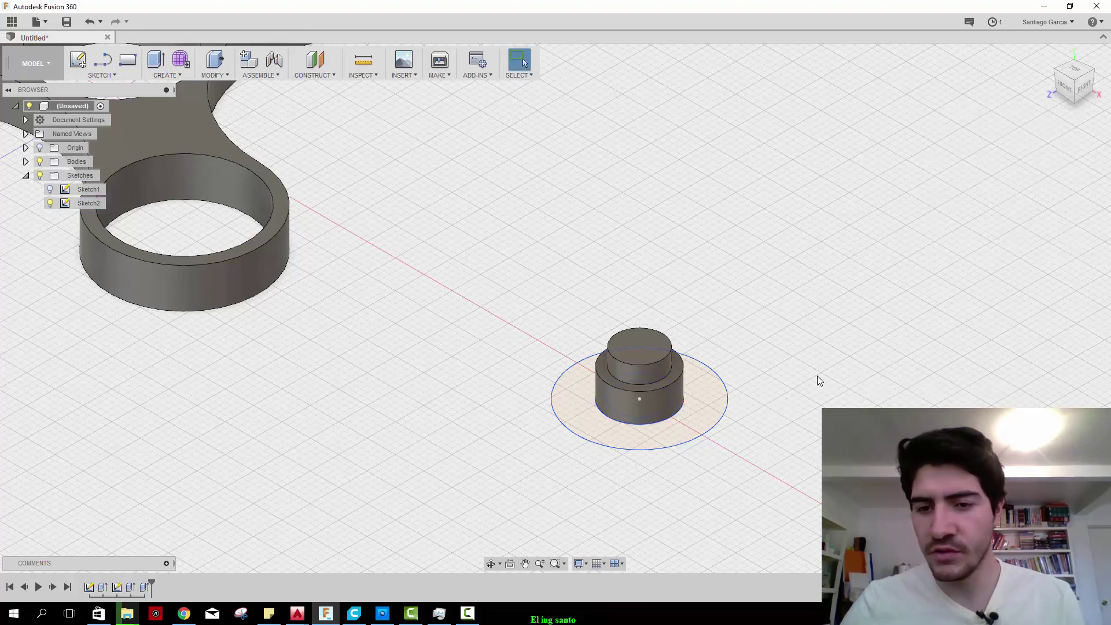
Extrude the outer ring around the cap 3 mm and pan to show both parts.
{"action": "key", "text": "q"}
{"action": "left_click", "coordinate": [728, 397]}
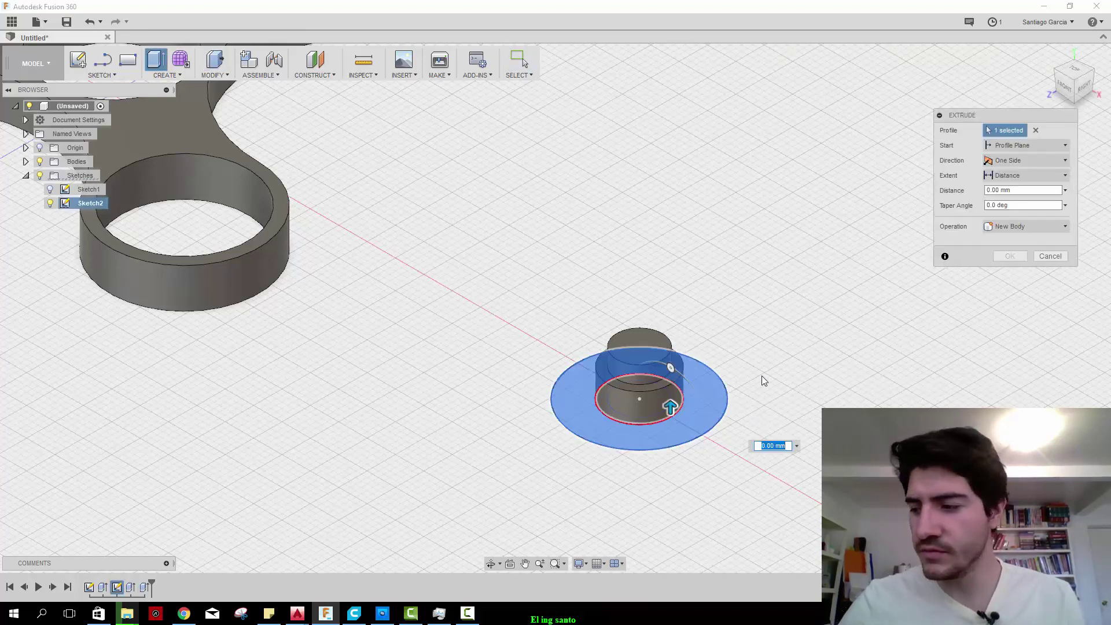
{"action": "type", "text": "3"}
{"action": "key", "text": "Return"}
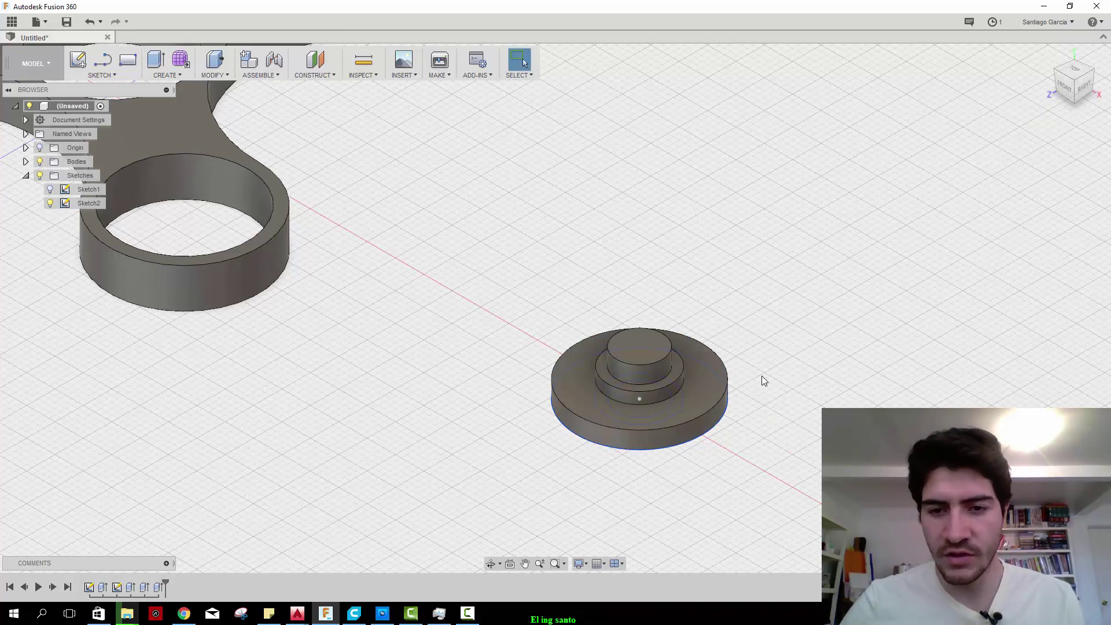
{"action": "middle_click_drag", "start_coordinate": [650, 335], "coordinate": [675, 280]}
{"action": "scroll", "coordinate": [676, 280], "scroll_direction": "up", "scroll_amount": 2}
Pan to centre the three-lobed spinner and bring up the Sketch tools list.
{"action": "scroll", "coordinate": [672, 280], "scroll_direction": "down", "scroll_amount": 3}
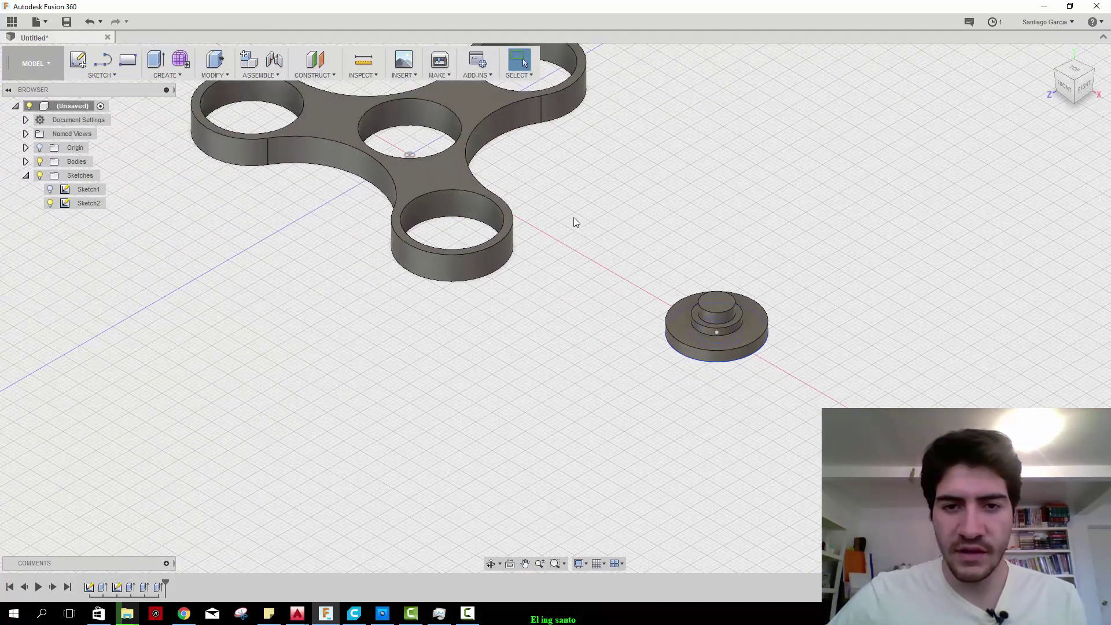
{"action": "middle_click_drag", "start_coordinate": [573, 220], "coordinate": [605, 325]}
{"action": "middle_click_drag", "start_coordinate": [557, 280], "coordinate": [724, 291]}
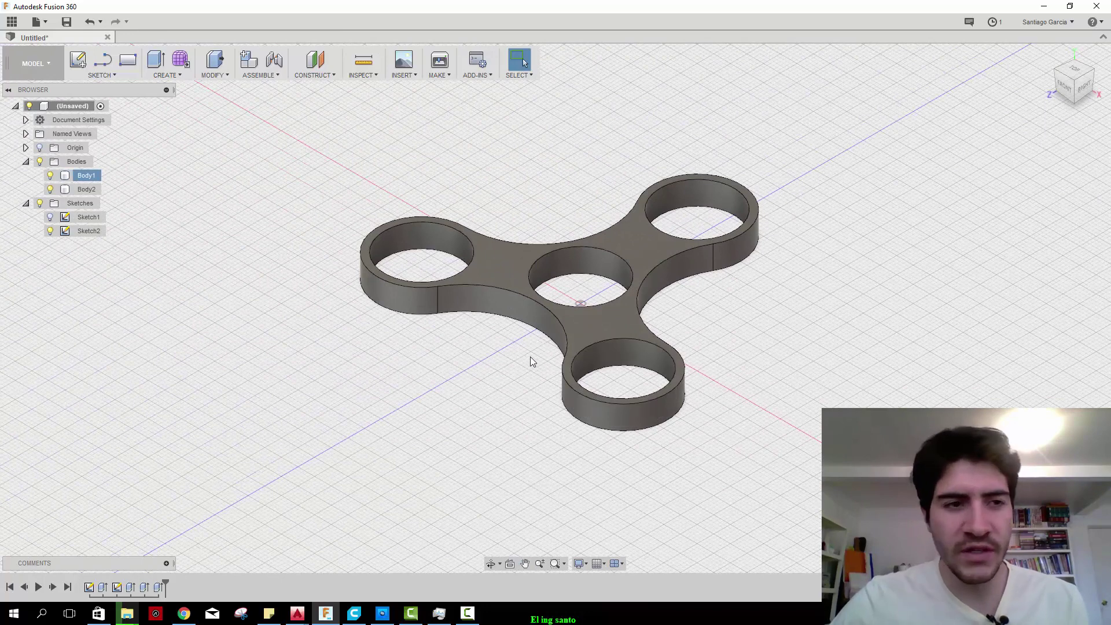
{"action": "middle_click_drag", "start_coordinate": [322, 255], "coordinate": [341, 263]}
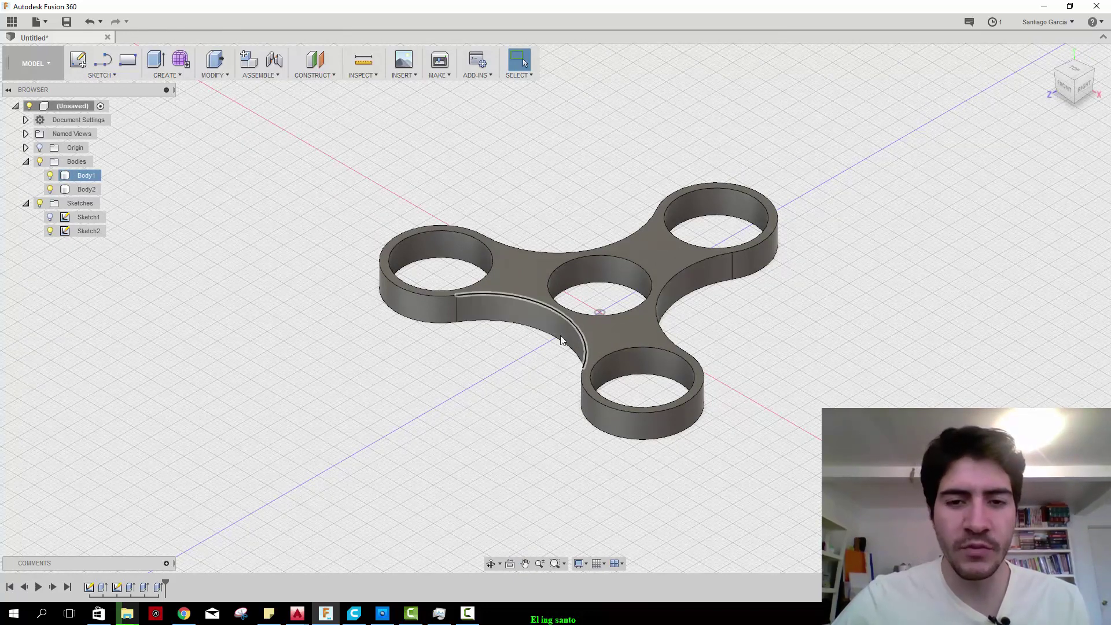
{"action": "left_click", "coordinate": [117, 78]}
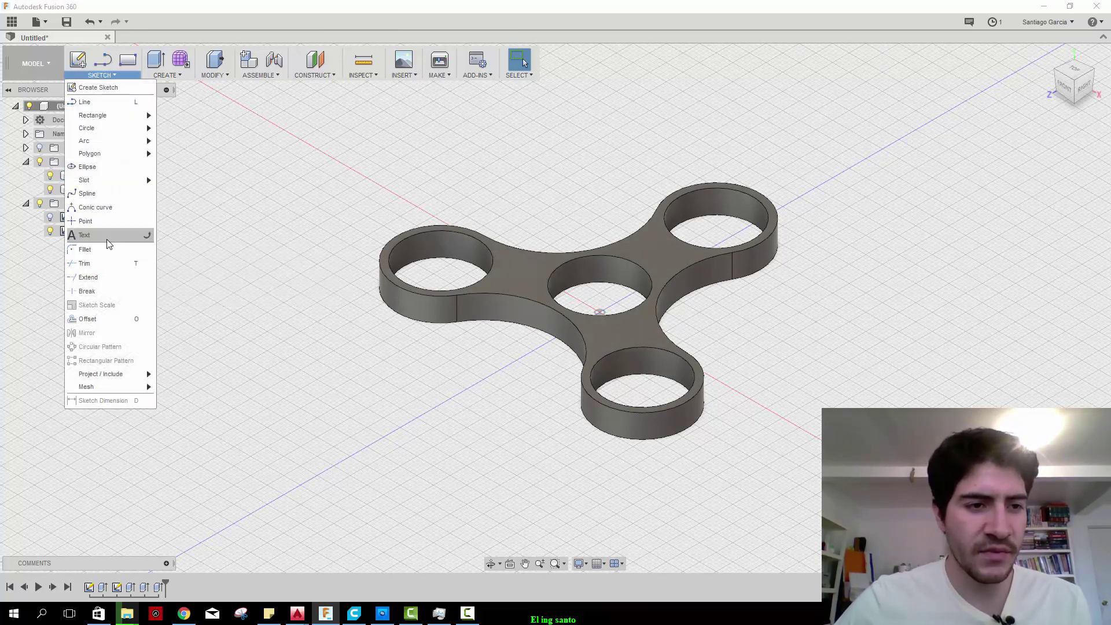
Start a front-plane text sketch reading 'el ing santo' at the spinner's upper edge.
{"action": "left_click", "coordinate": [107, 236]}
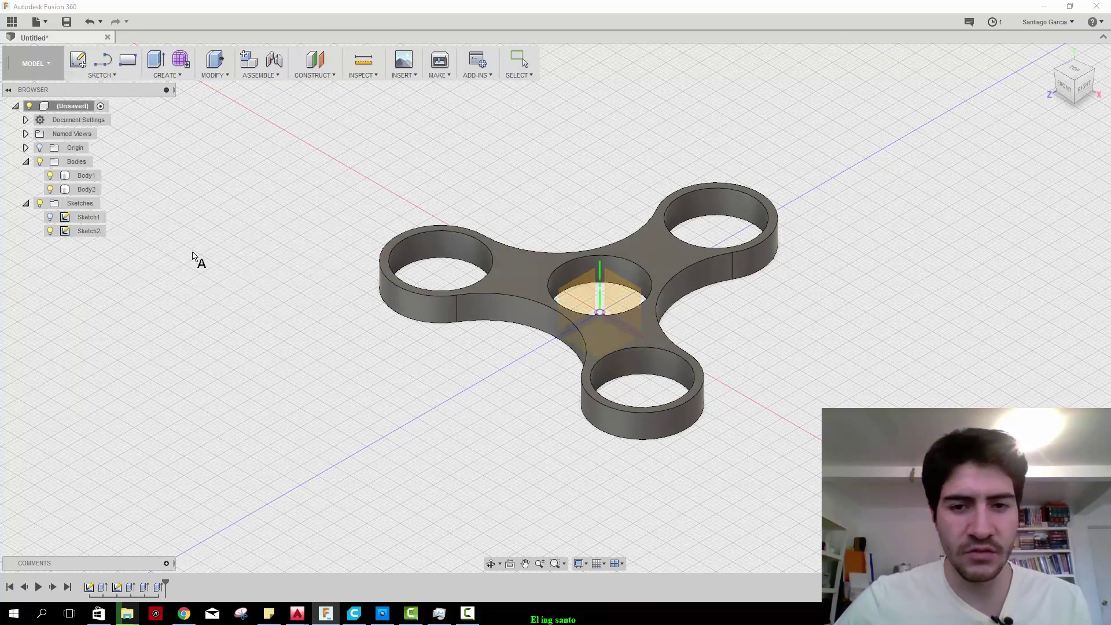
{"action": "left_click", "coordinate": [625, 290]}
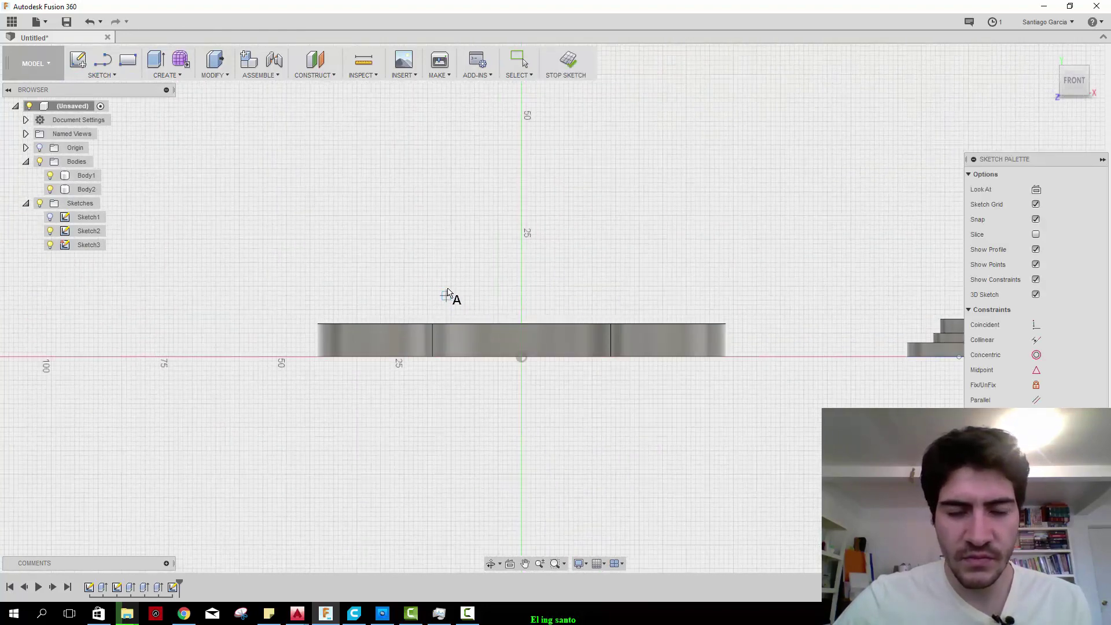
{"action": "left_click", "coordinate": [433, 323]}
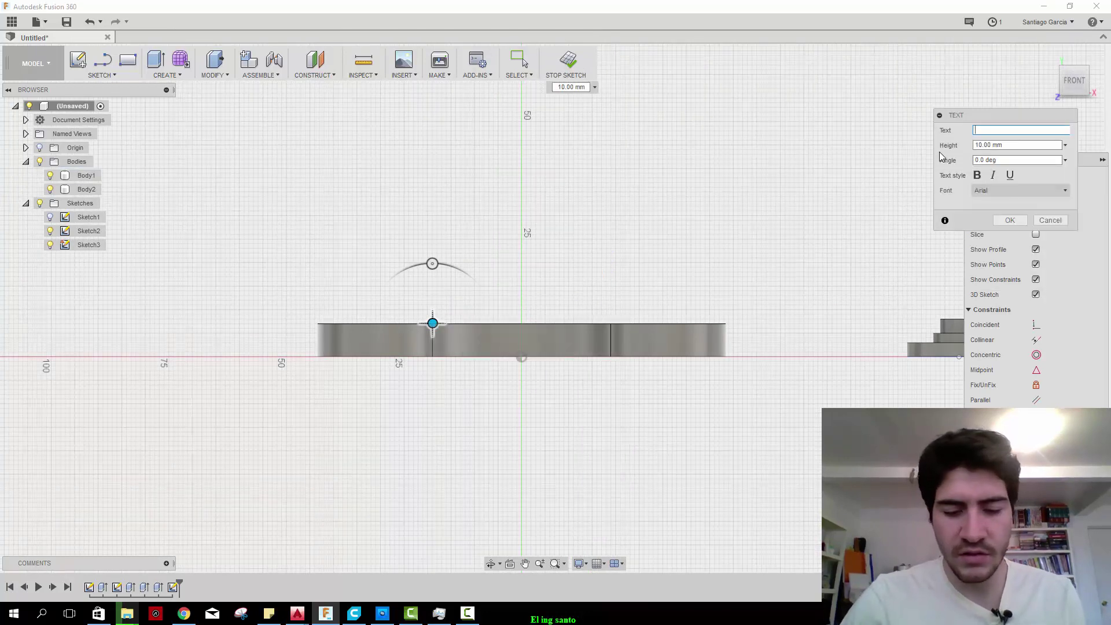
{"action": "type", "text": "el ing santo"}
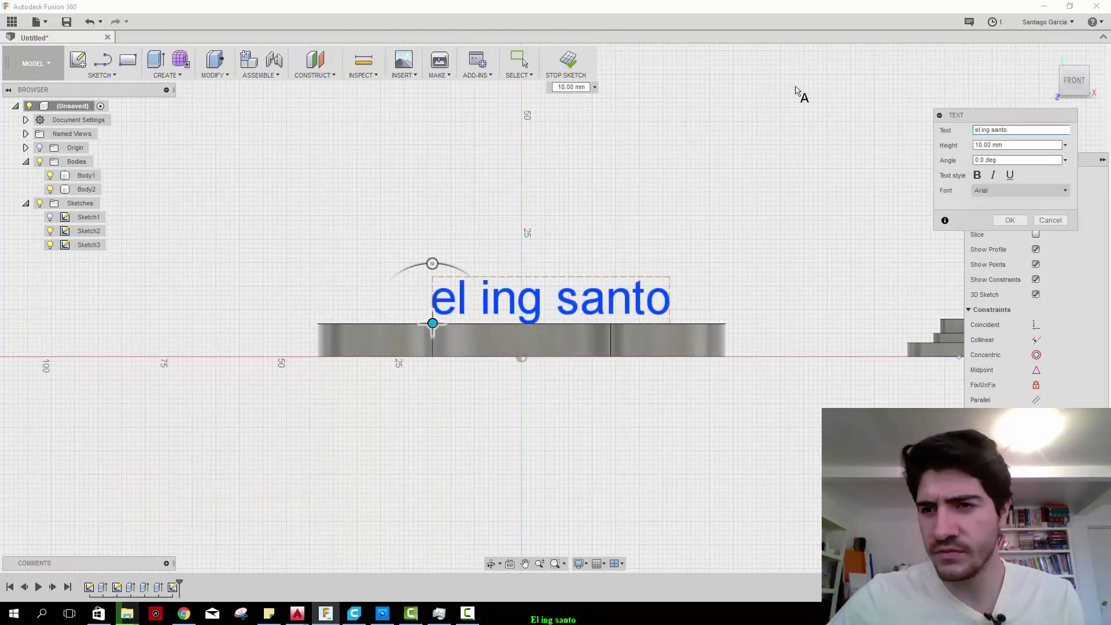
Set the text to Baloo font, 7 mm high, move it onto the side wall, and confirm.
{"action": "left_click", "coordinate": [1020, 189]}
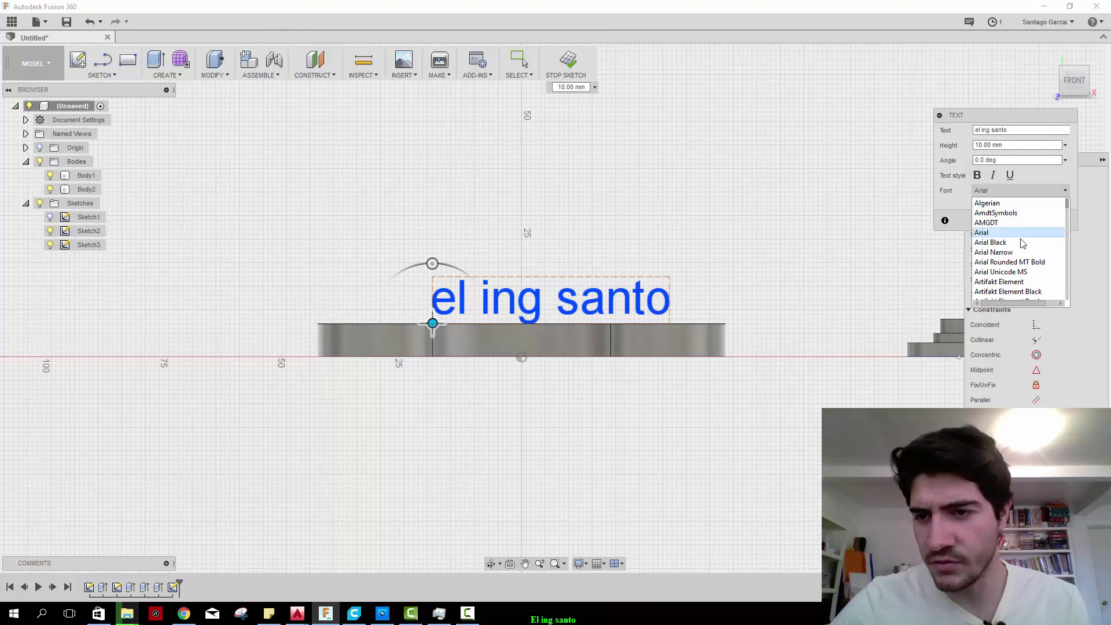
{"action": "scroll", "coordinate": [1021, 243], "scroll_direction": "down", "scroll_amount": 2}
{"action": "scroll", "coordinate": [1020, 249], "scroll_direction": "down", "scroll_amount": 1}
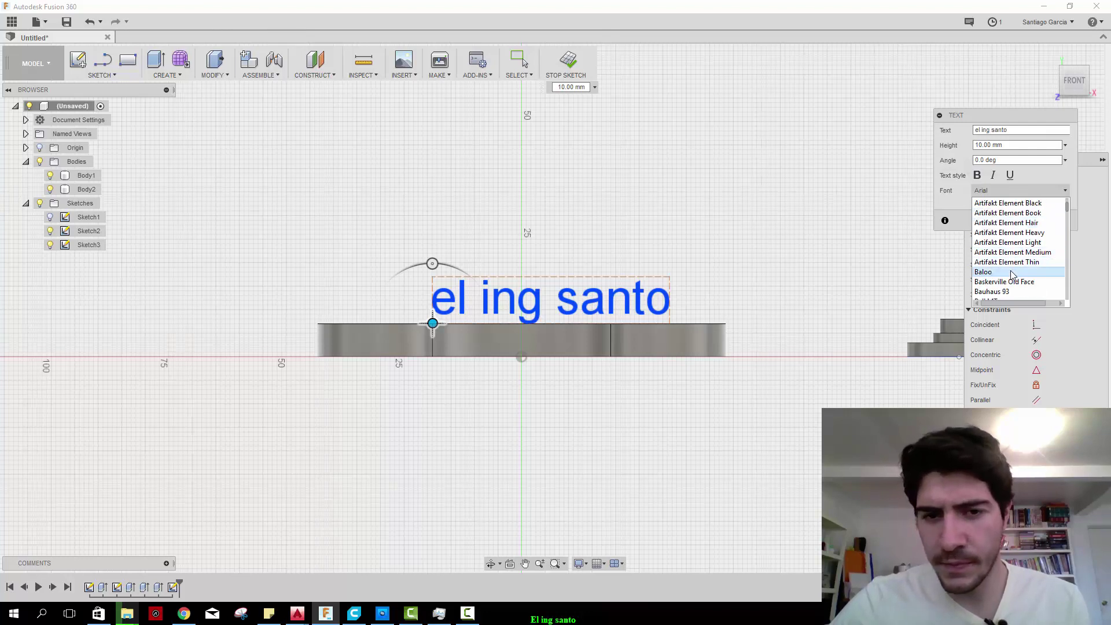
{"action": "left_click", "coordinate": [1012, 272]}
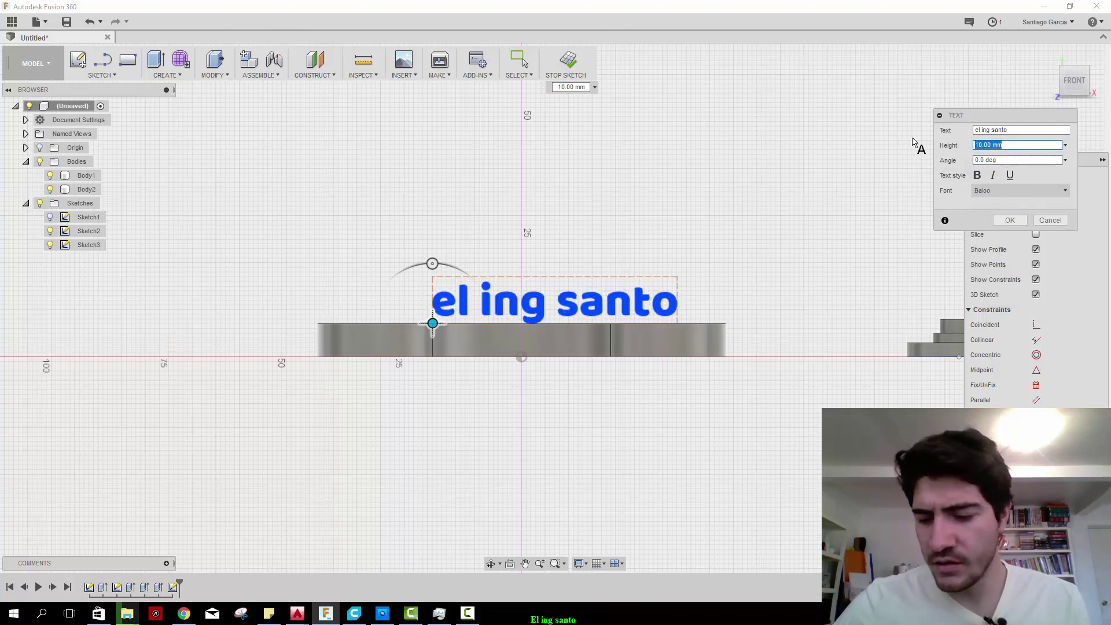
{"action": "scroll", "coordinate": [464, 328], "scroll_direction": "down", "scroll_amount": 3}
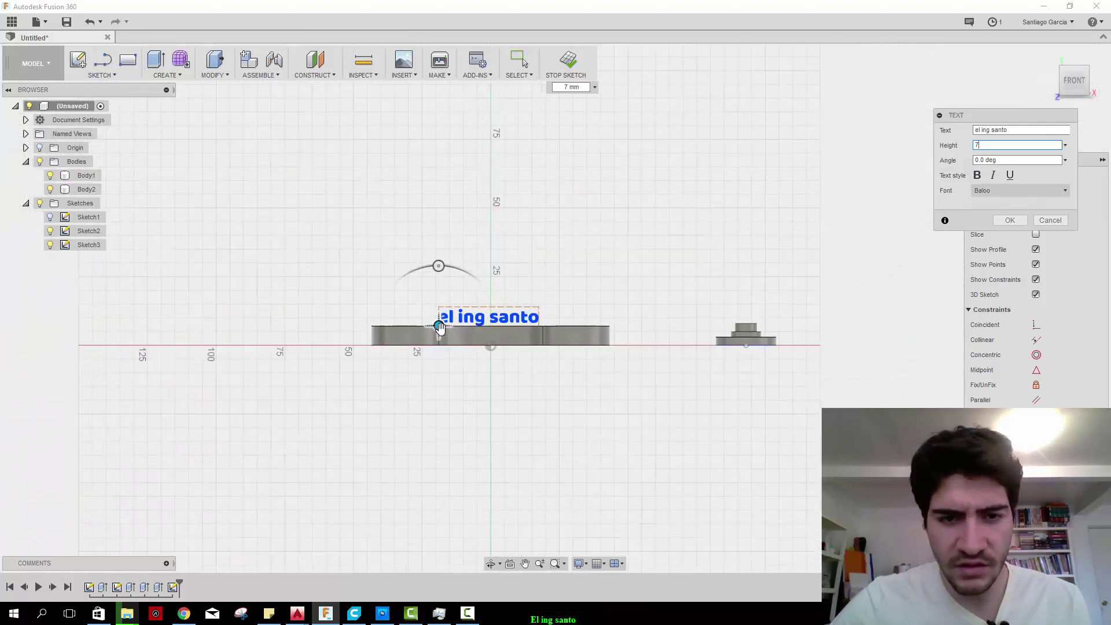
{"action": "scroll", "coordinate": [440, 323], "scroll_direction": "up", "scroll_amount": 4}
{"action": "scroll", "coordinate": [442, 329], "scroll_direction": "up", "scroll_amount": 2}
{"action": "left_click_drag", "start_coordinate": [399, 307], "coordinate": [407, 386]}
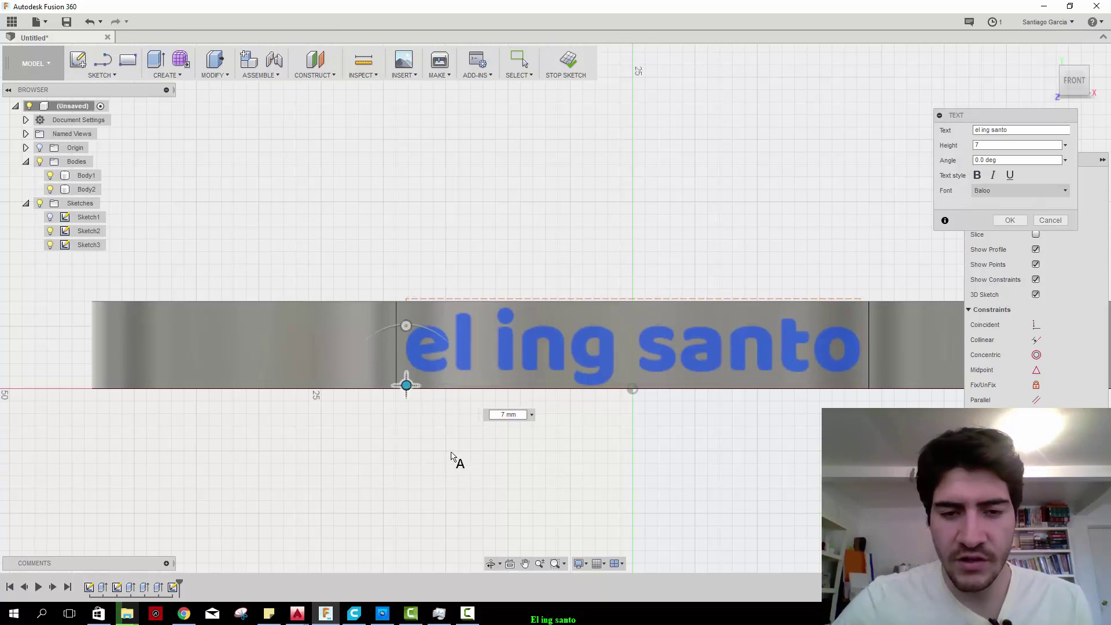
{"action": "middle_click_drag", "start_coordinate": [640, 280], "coordinate": [541, 260]}
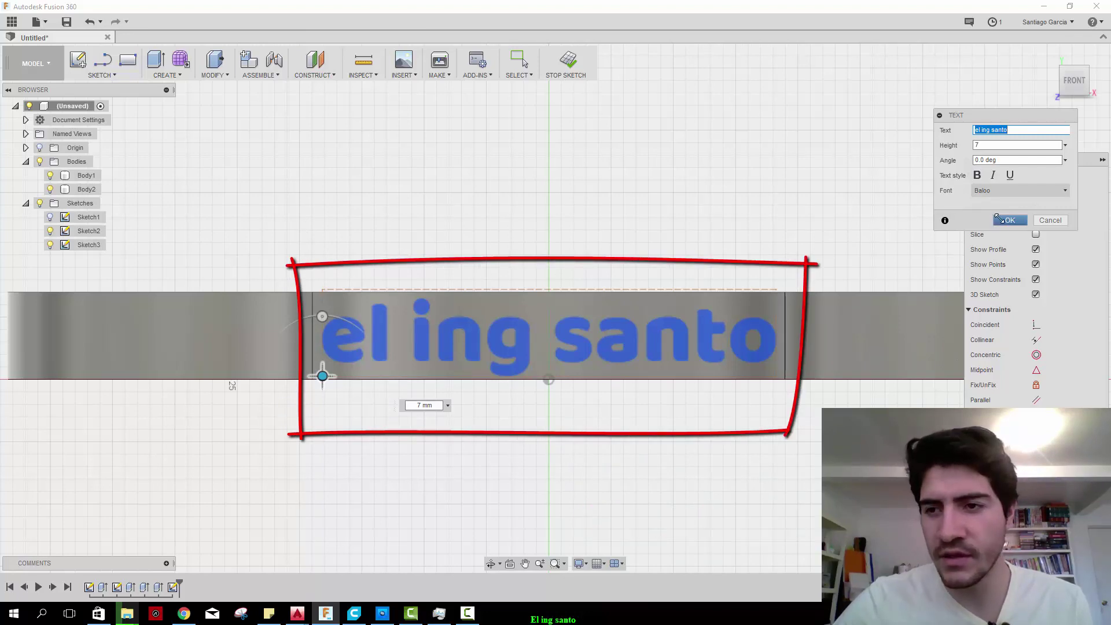
{"action": "left_click", "coordinate": [1006, 221]}
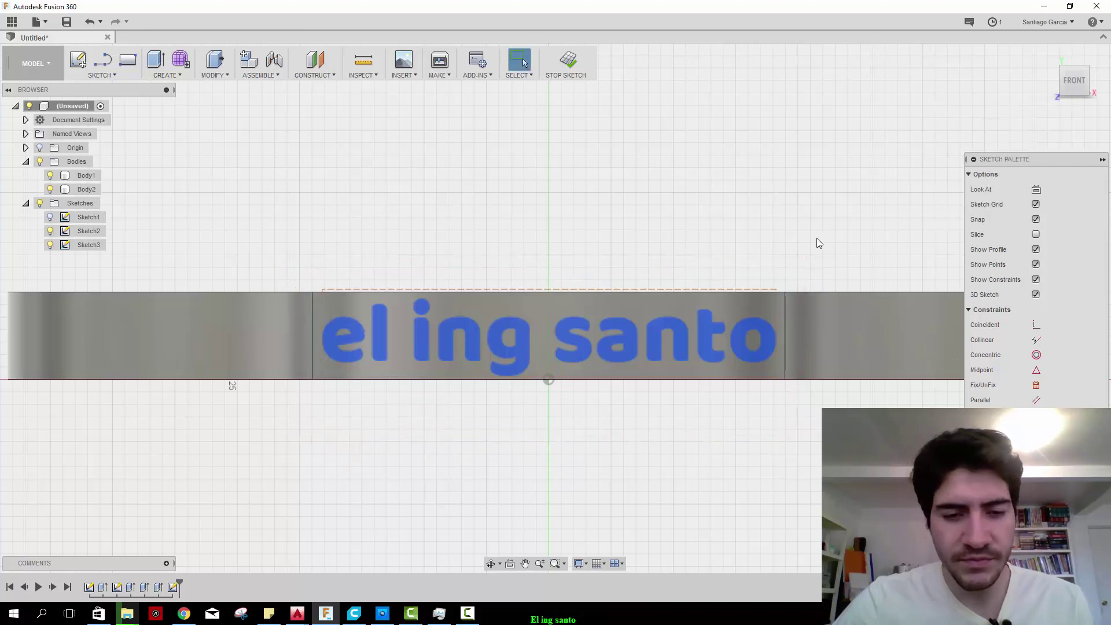
Orbit from the flat front view to a tilted 3-D view of the spinner and text.
{"action": "middle_click_drag", "start_coordinate": [811, 224], "coordinate": [417, 320], "text": "shift"}
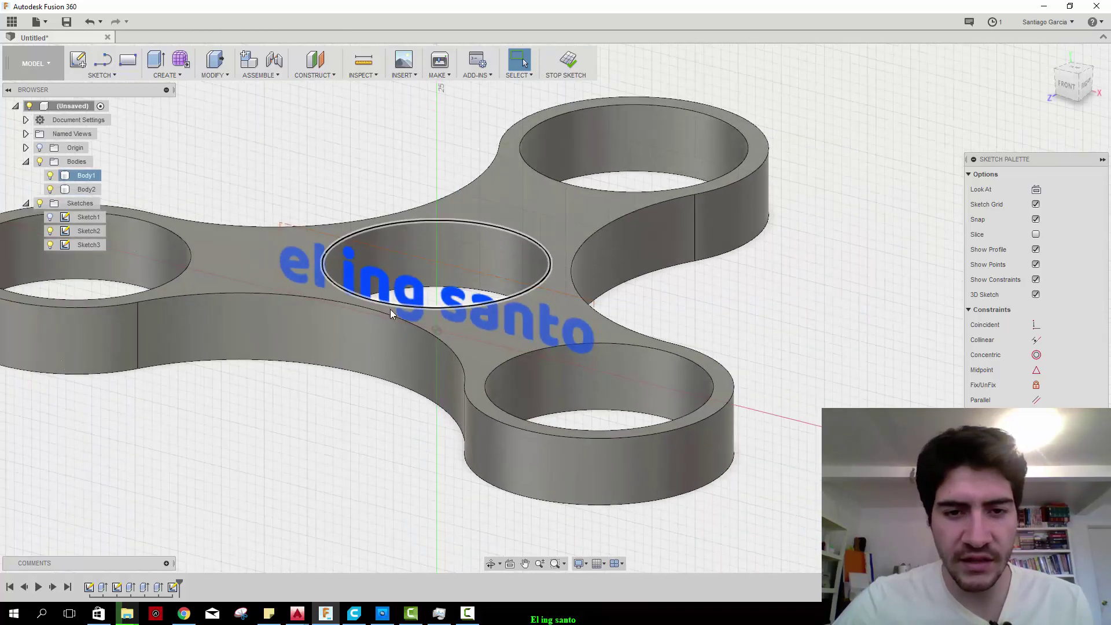
{"action": "middle_click_drag", "start_coordinate": [445, 304], "coordinate": [610, 301]}
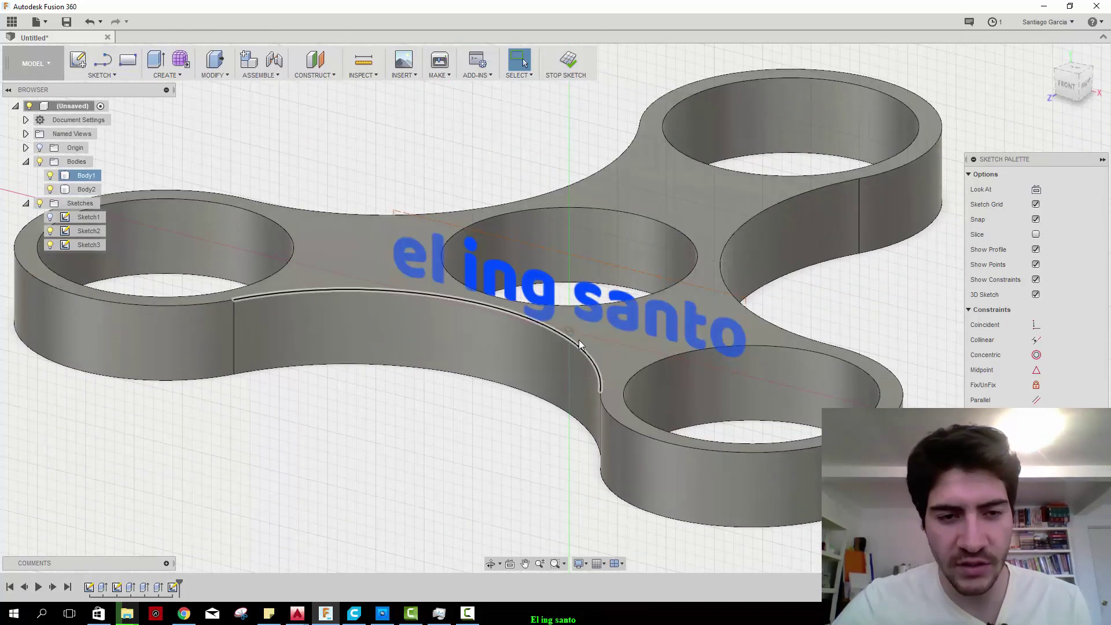
{"action": "scroll", "coordinate": [518, 288], "scroll_direction": "down", "scroll_amount": 1}
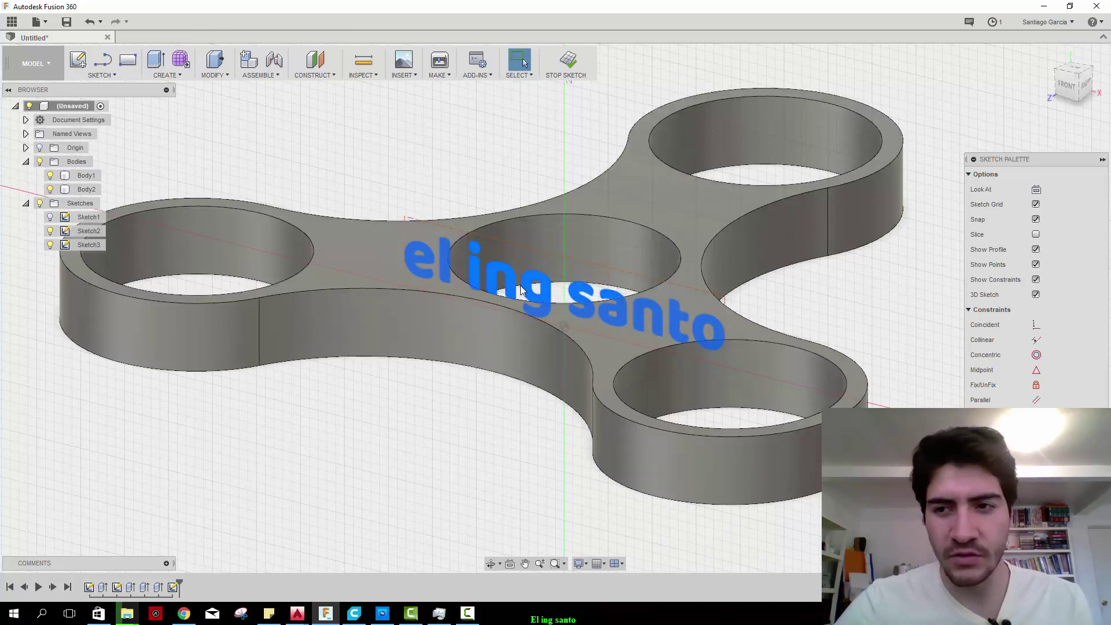
Cut the text 0.8 mm deep, starting from the spinner's curved side wall.
{"action": "key", "text": "q"}
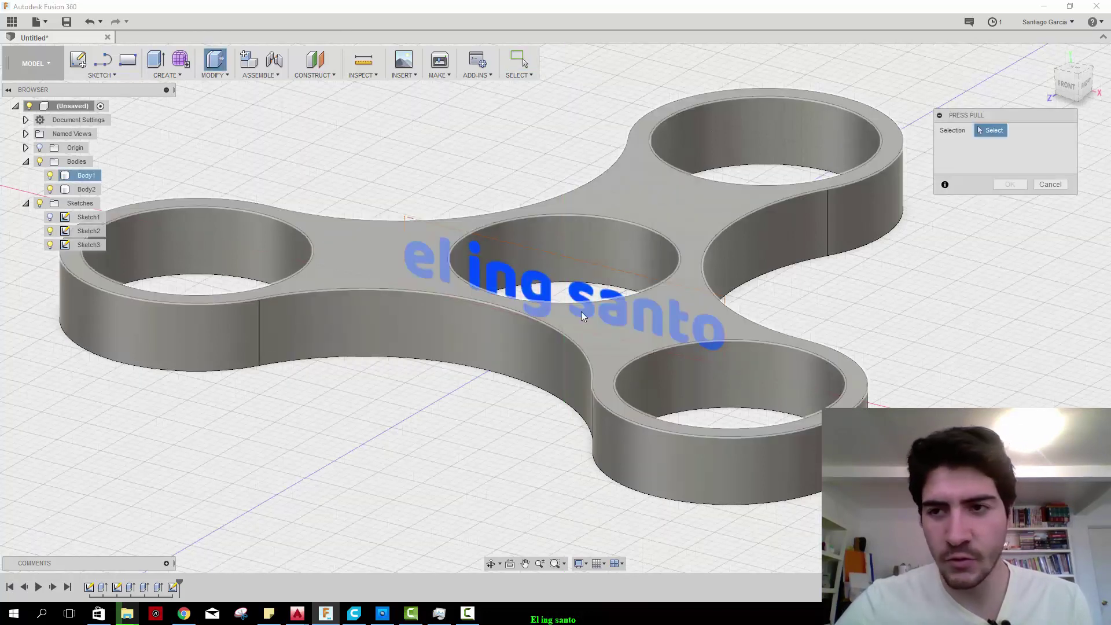
{"action": "left_click", "coordinate": [538, 293]}
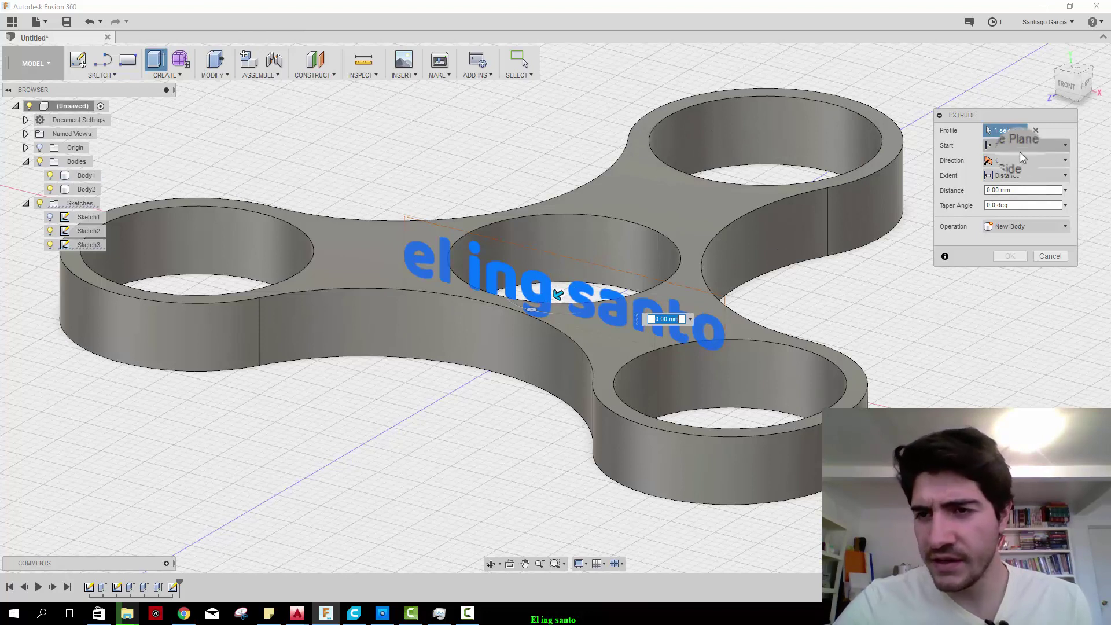
{"action": "left_click", "coordinate": [1020, 148]}
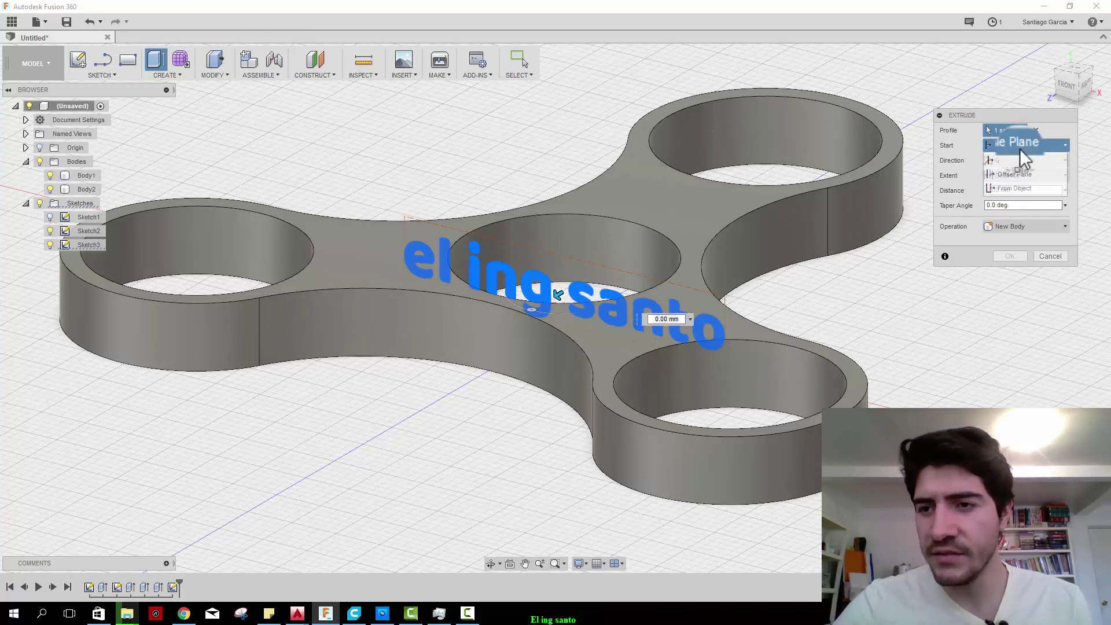
{"action": "left_click", "coordinate": [1023, 188]}
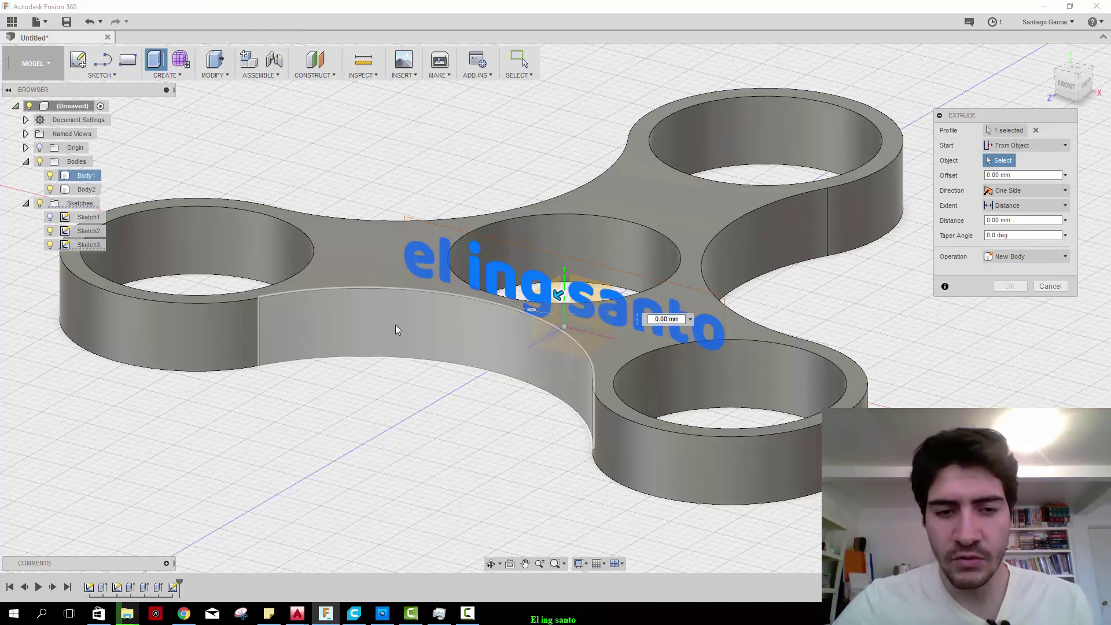
{"action": "left_click", "coordinate": [446, 328]}
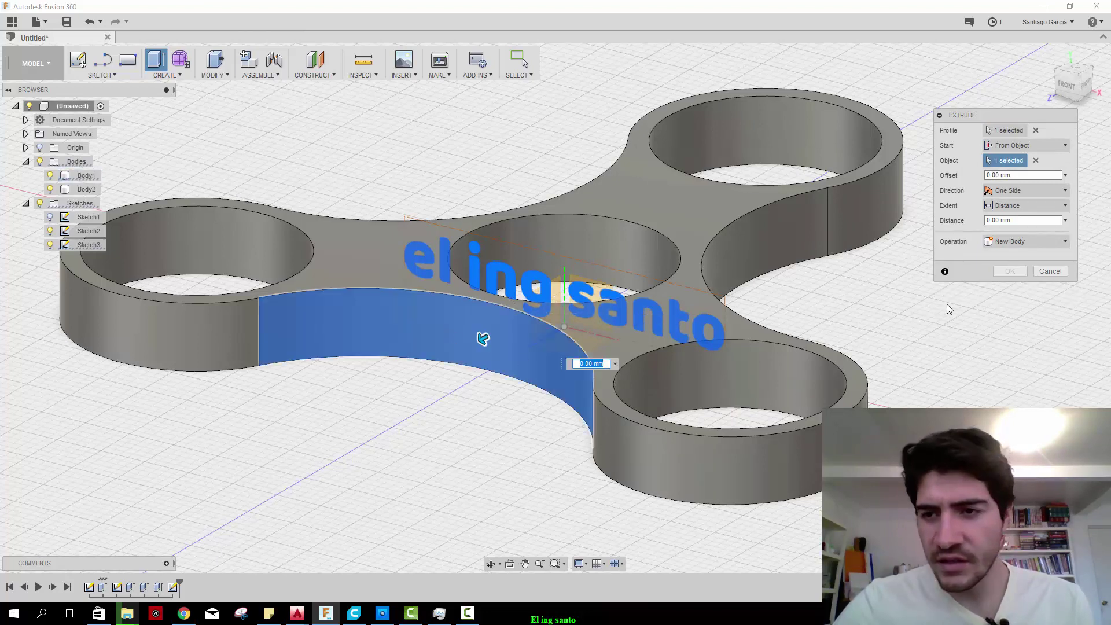
{"action": "left_click", "coordinate": [1016, 219]}
{"action": "type", "text": "-0.8"}
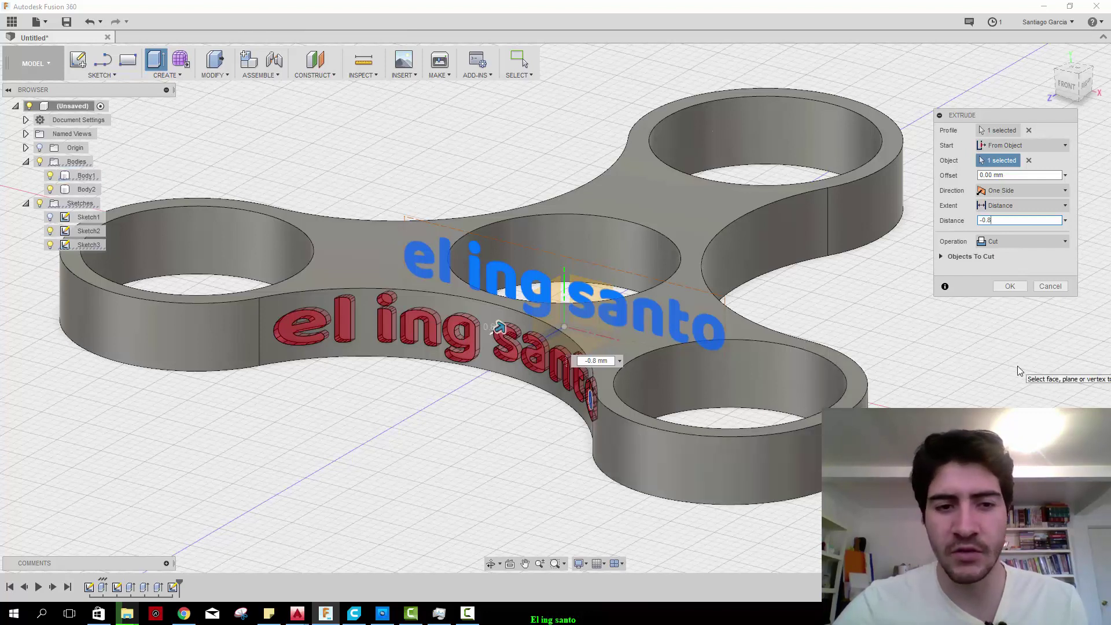
{"action": "left_click", "coordinate": [1018, 292]}
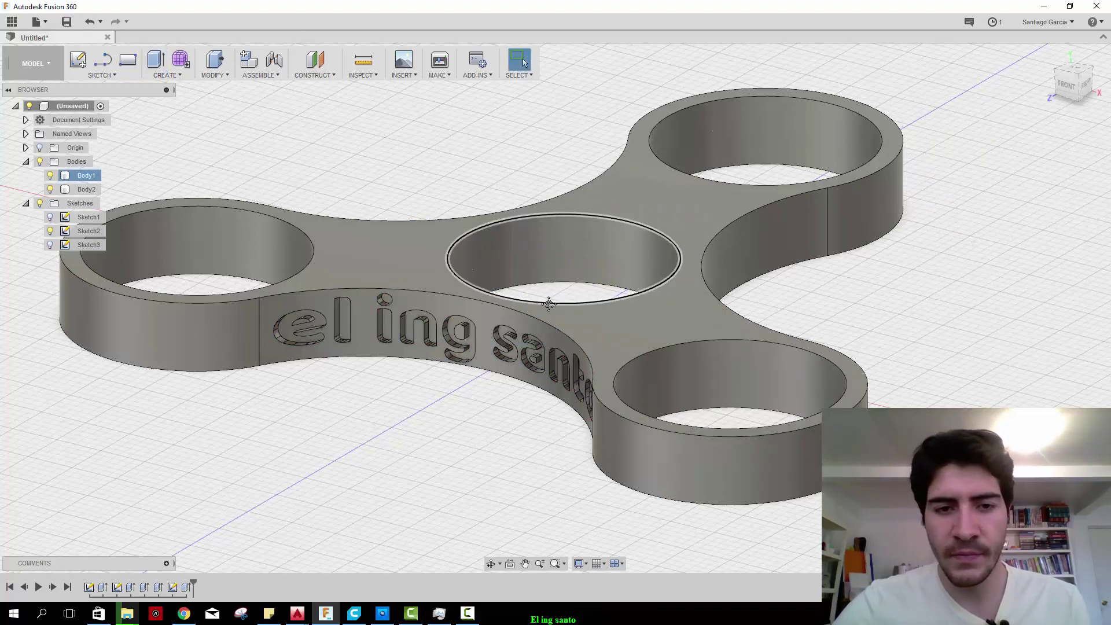
Pan and orbit in close to inspect the engraving, then clear the selection.
{"action": "middle_click_drag", "start_coordinate": [619, 415], "coordinate": [685, 384], "text": "shift"}
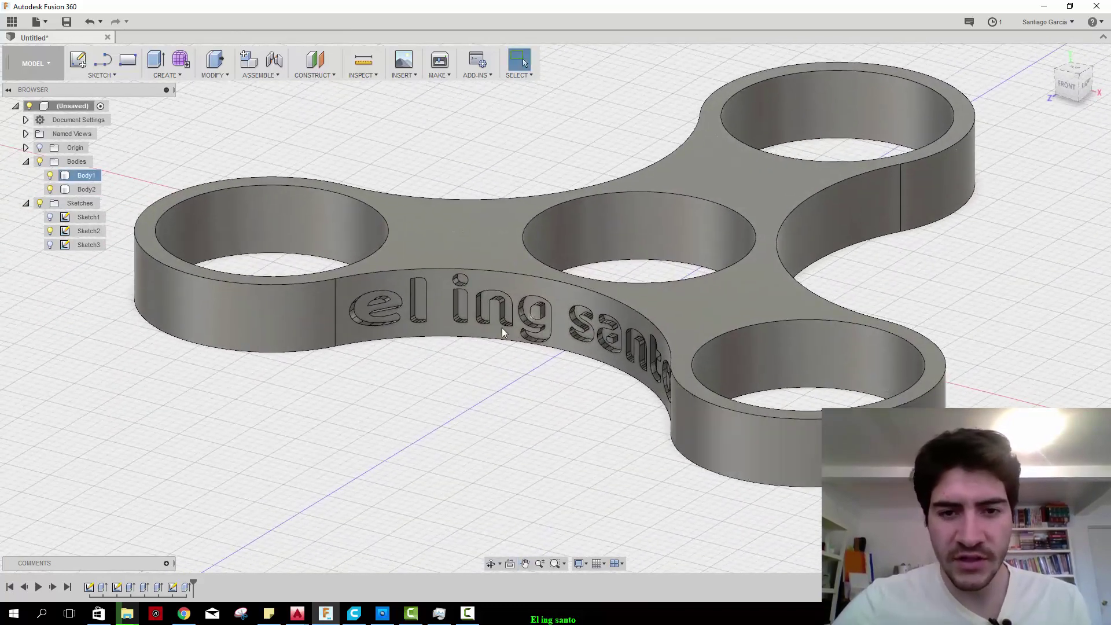
{"action": "scroll", "coordinate": [908, 334], "scroll_direction": "up", "scroll_amount": 5}
{"action": "middle_click_drag", "start_coordinate": [908, 335], "coordinate": [921, 215], "text": "shift"}
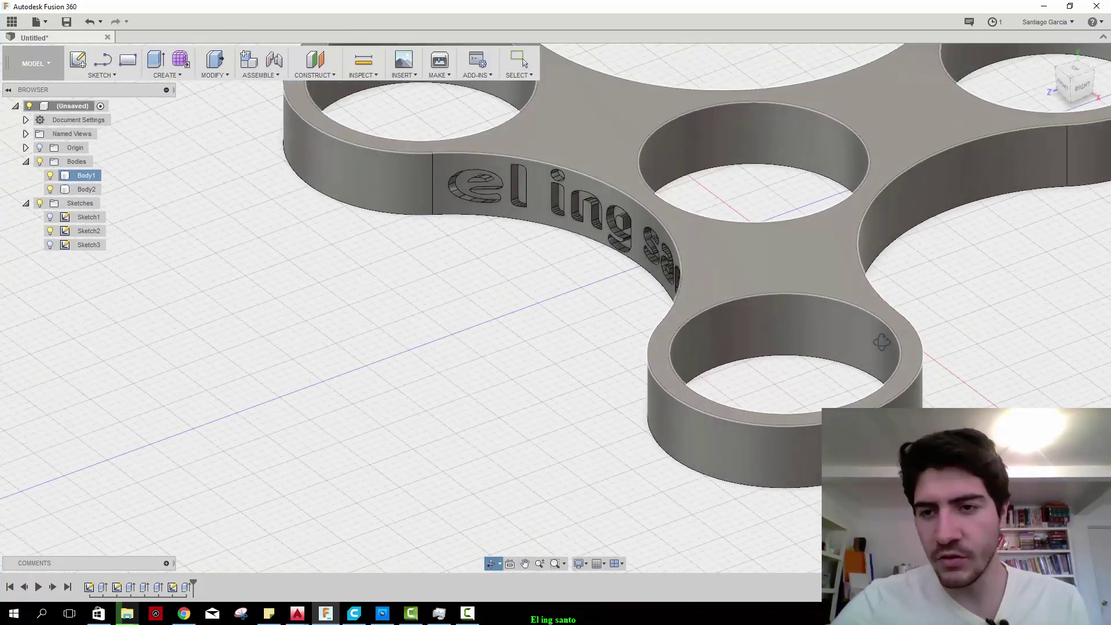
{"action": "scroll", "coordinate": [801, 347], "scroll_direction": "down", "scroll_amount": 5}
{"action": "mouse_move", "coordinate": [801, 347]}
{"action": "middle_mouse_down", "text": "shift"}
{"action": "mouse_move", "coordinate": [826, 330]}
{"action": "mouse_move", "coordinate": [811, 318]}
{"action": "mouse_move", "coordinate": [655, 325]}
{"action": "middle_mouse_up", "text": "shift"}
{"action": "left_click", "coordinate": [275, 136]}
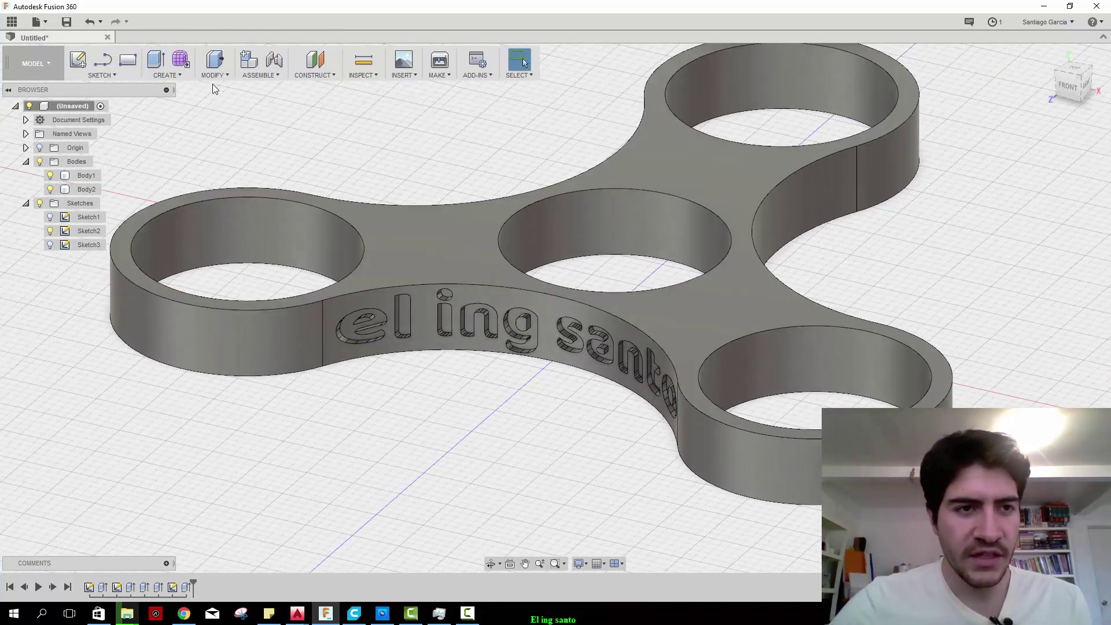
Circular-pattern the text engraving feature 3 times around the centre hole's axis.
{"action": "left_click", "coordinate": [175, 77]}
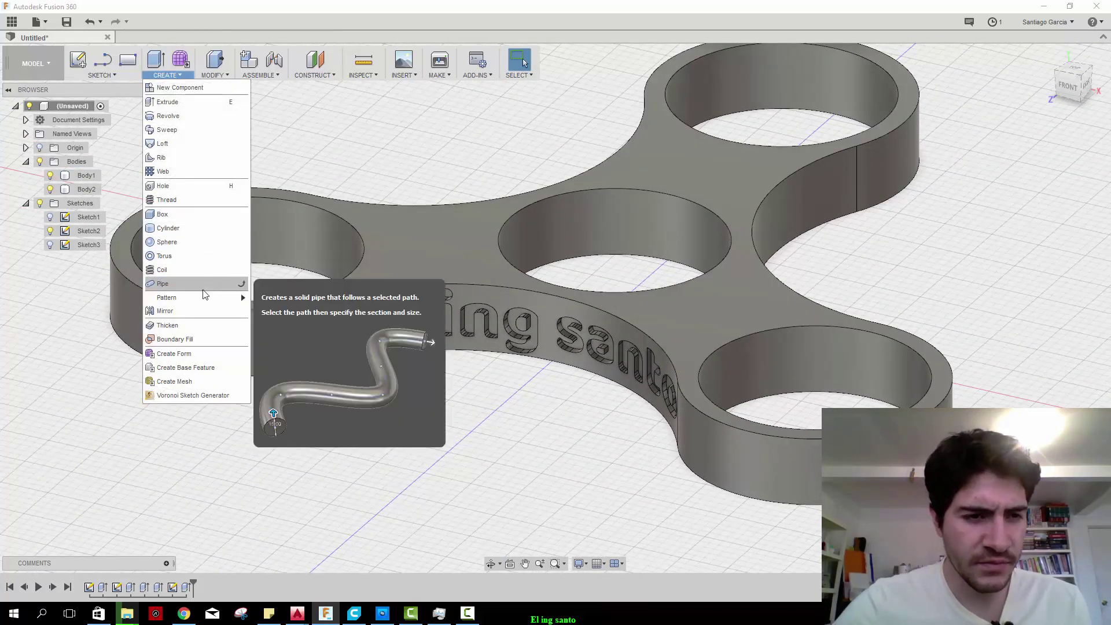
{"action": "mouse_move", "coordinate": [167, 297]}
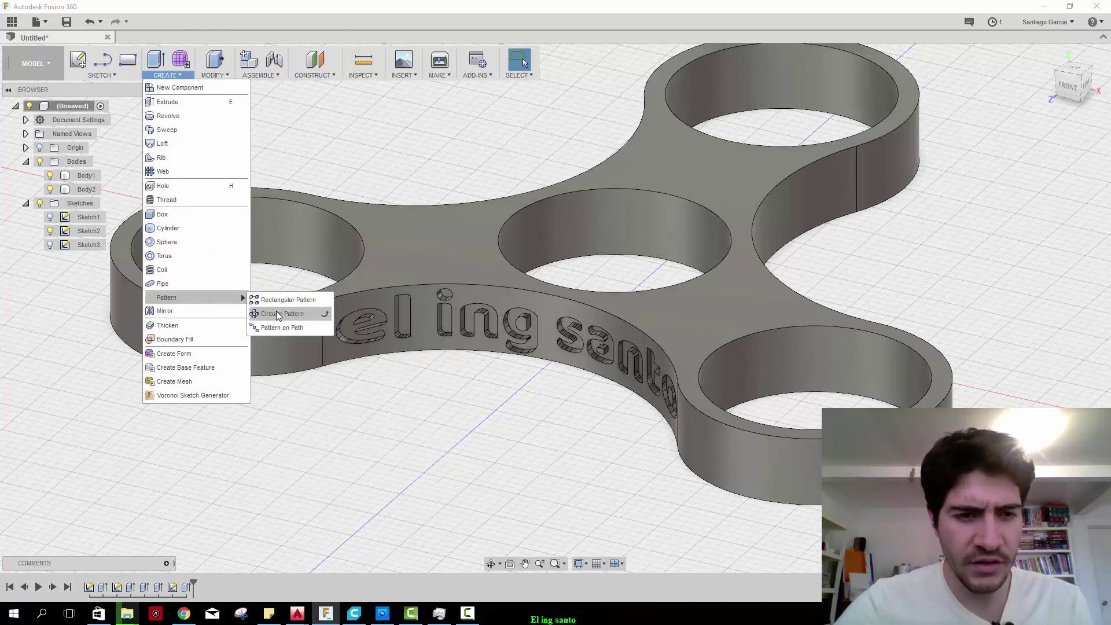
{"action": "left_click", "coordinate": [280, 314]}
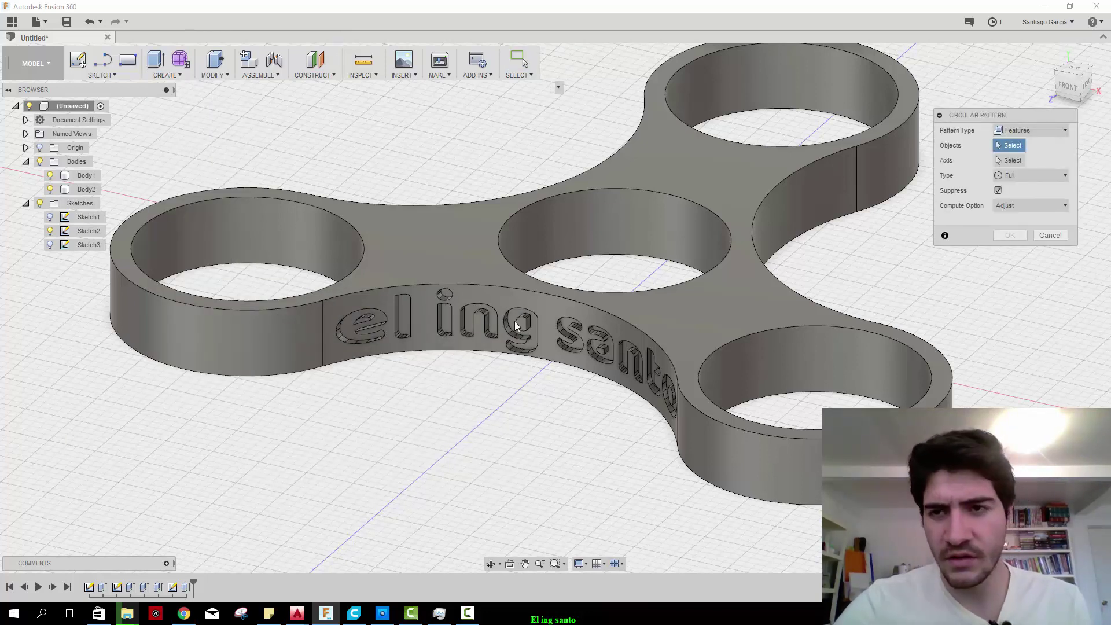
{"action": "left_click", "coordinate": [1025, 128]}
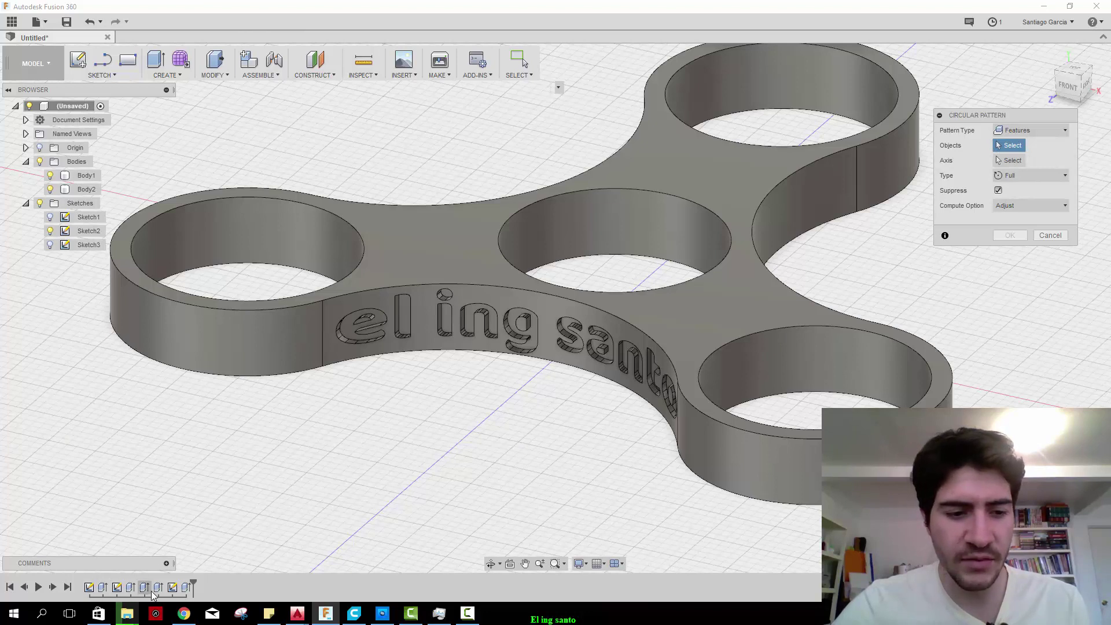
{"action": "left_click", "coordinate": [187, 588]}
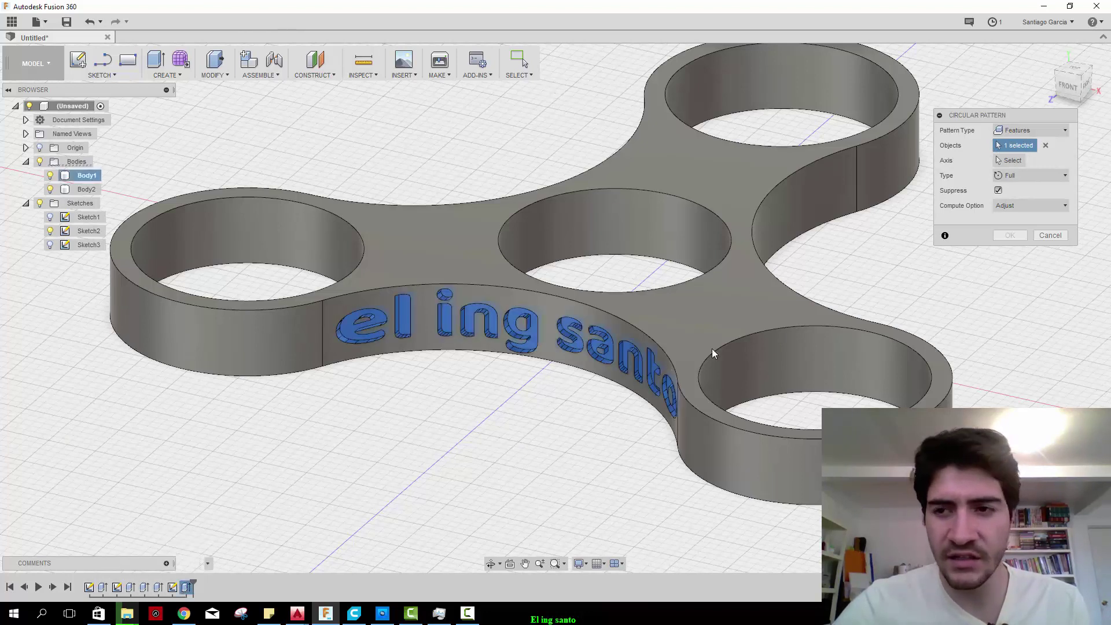
{"action": "left_click", "coordinate": [1013, 161]}
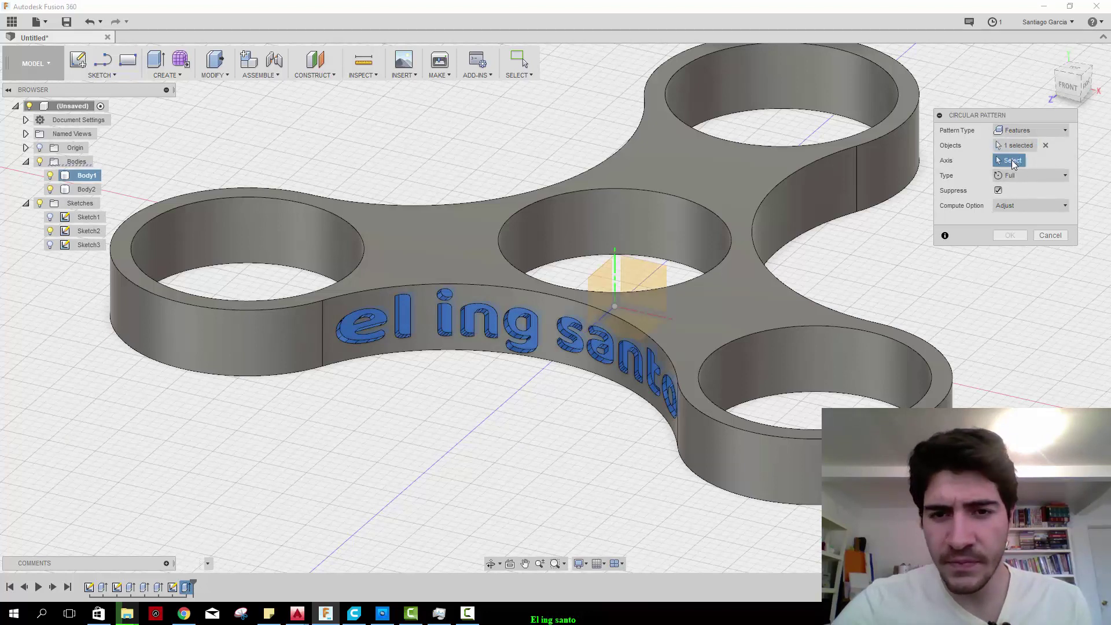
{"action": "left_click", "coordinate": [616, 260]}
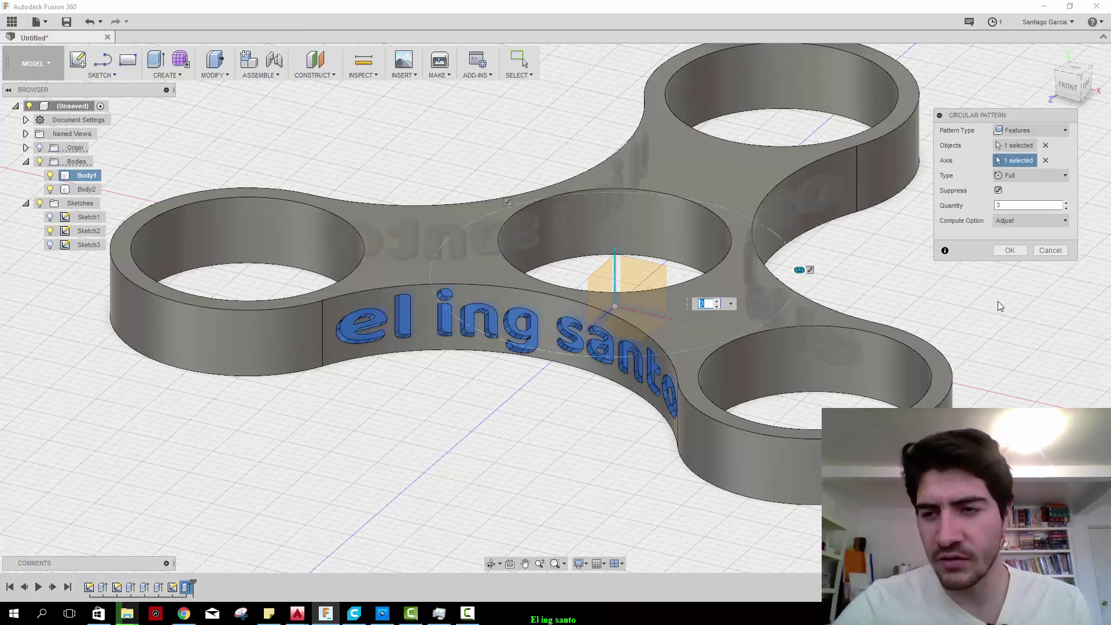
{"action": "left_click", "coordinate": [1011, 251]}
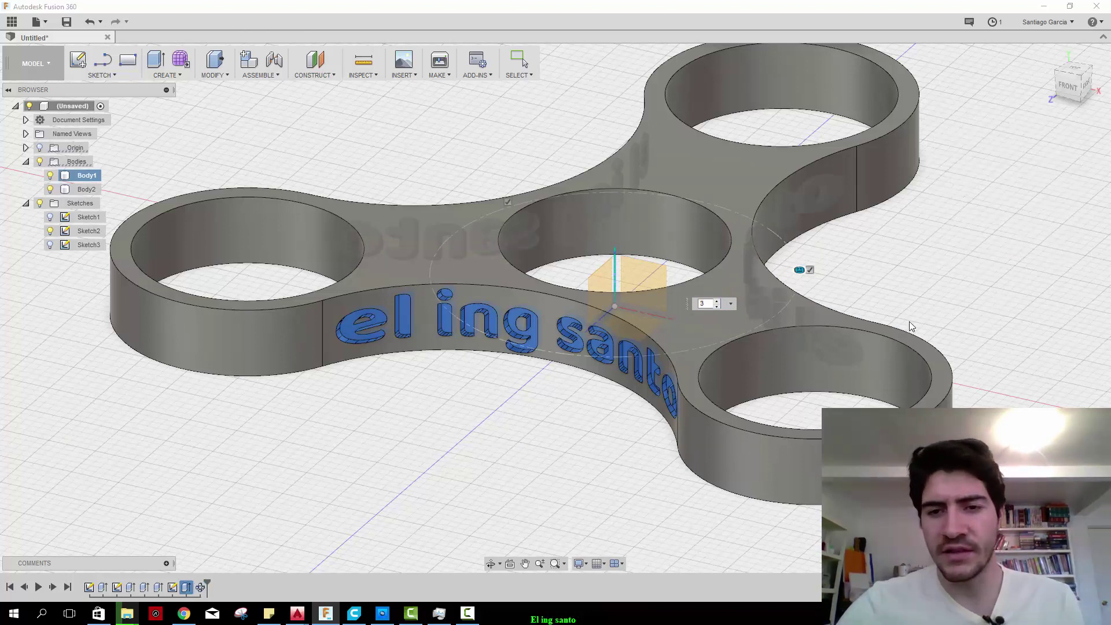
Orbit to check the engraved side walls, return to the home view, and select Body1.
{"action": "key", "text": "Return"}
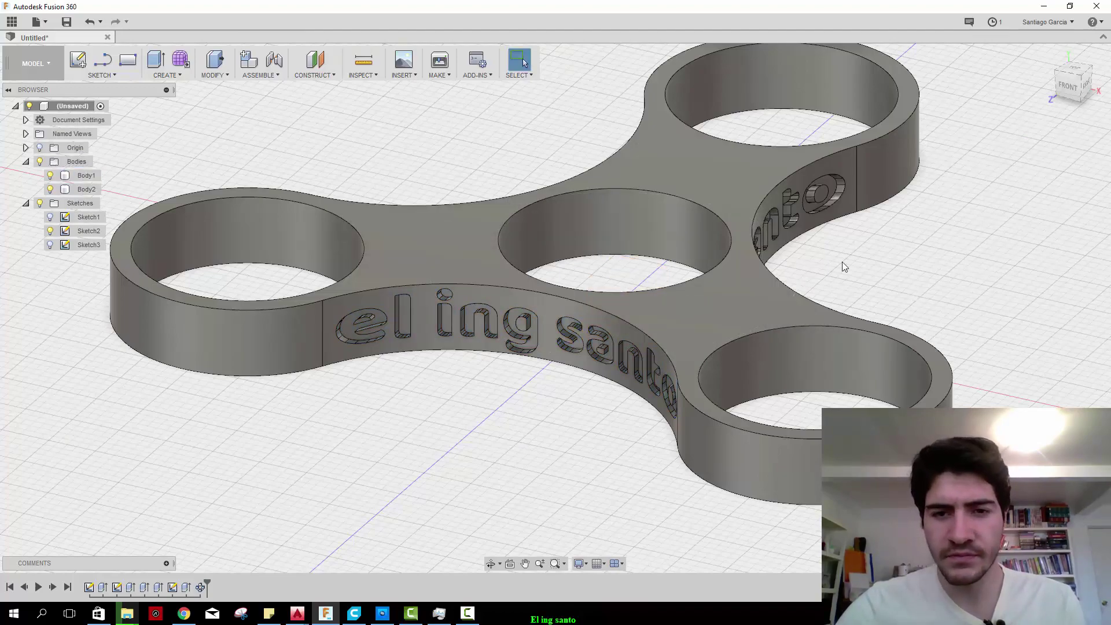
{"action": "middle_click_drag", "start_coordinate": [842, 261], "coordinate": [786, 286]}
{"action": "mouse_move", "coordinate": [846, 338]}
{"action": "middle_mouse_down", "text": "shift"}
{"action": "mouse_move", "coordinate": [628, 268]}
{"action": "mouse_move", "coordinate": [678, 283]}
{"action": "mouse_move", "coordinate": [644, 256]}
{"action": "mouse_move", "coordinate": [737, 273]}
{"action": "mouse_move", "coordinate": [801, 240]}
{"action": "mouse_move", "coordinate": [710, 258]}
{"action": "mouse_move", "coordinate": [723, 272]}
{"action": "mouse_move", "coordinate": [672, 241]}
{"action": "mouse_move", "coordinate": [674, 257]}
{"action": "mouse_move", "coordinate": [724, 272]}
{"action": "mouse_move", "coordinate": [777, 268]}
{"action": "mouse_move", "coordinate": [720, 268]}
{"action": "middle_mouse_up", "text": "shift"}
{"action": "scroll", "coordinate": [895, 179], "scroll_direction": "up", "scroll_amount": 5}
{"action": "key", "text": "F6"}
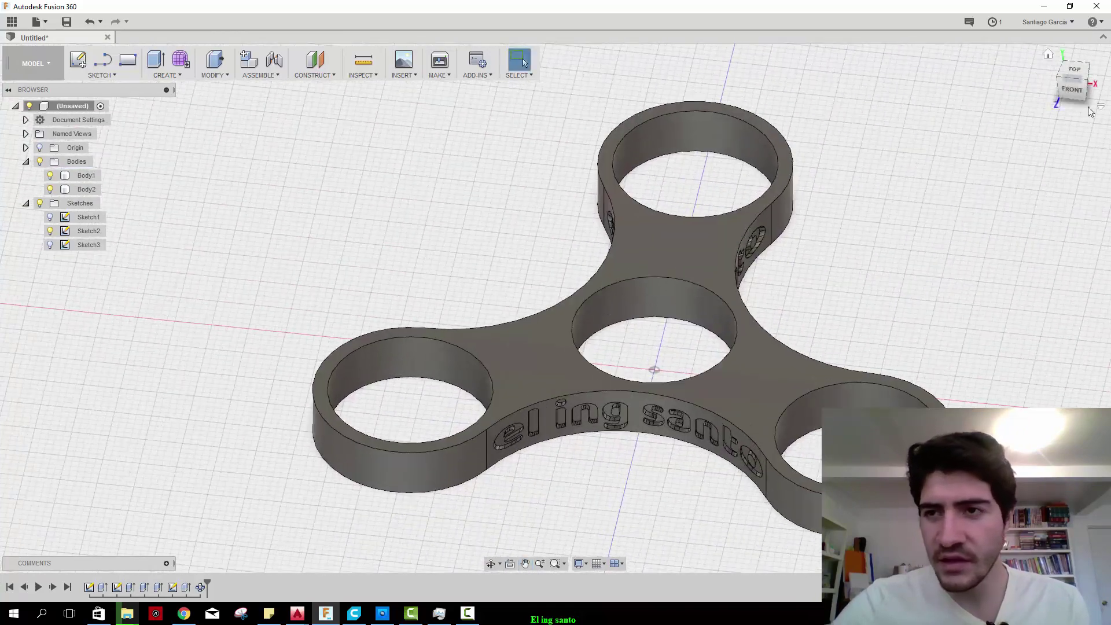
{"action": "left_click", "coordinate": [1047, 56]}
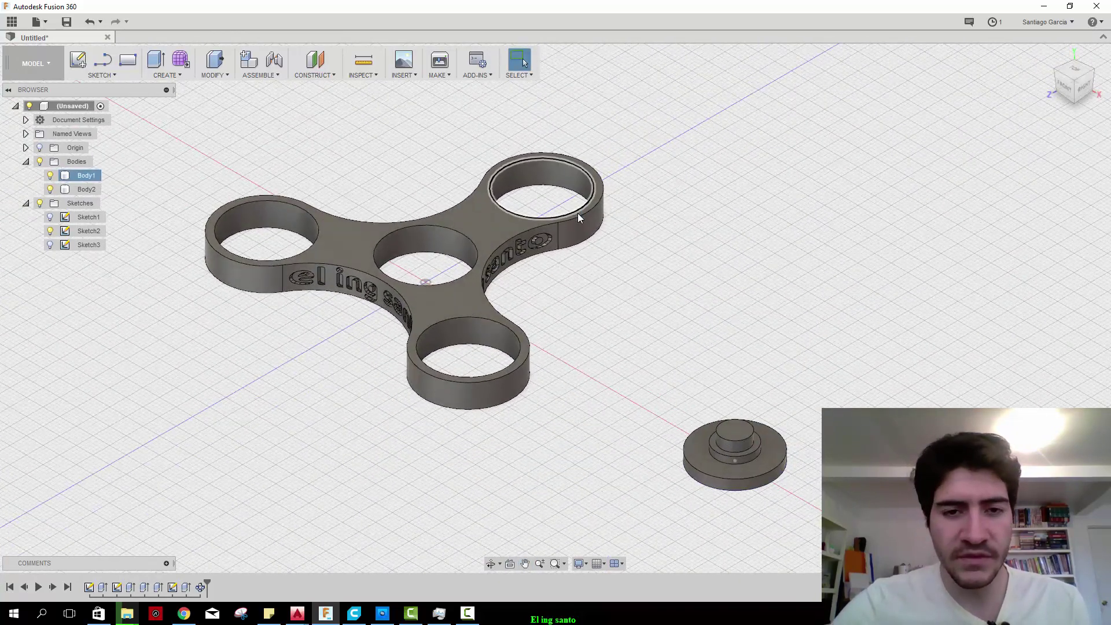
{"action": "middle_click_drag", "start_coordinate": [578, 213], "coordinate": [651, 248]}
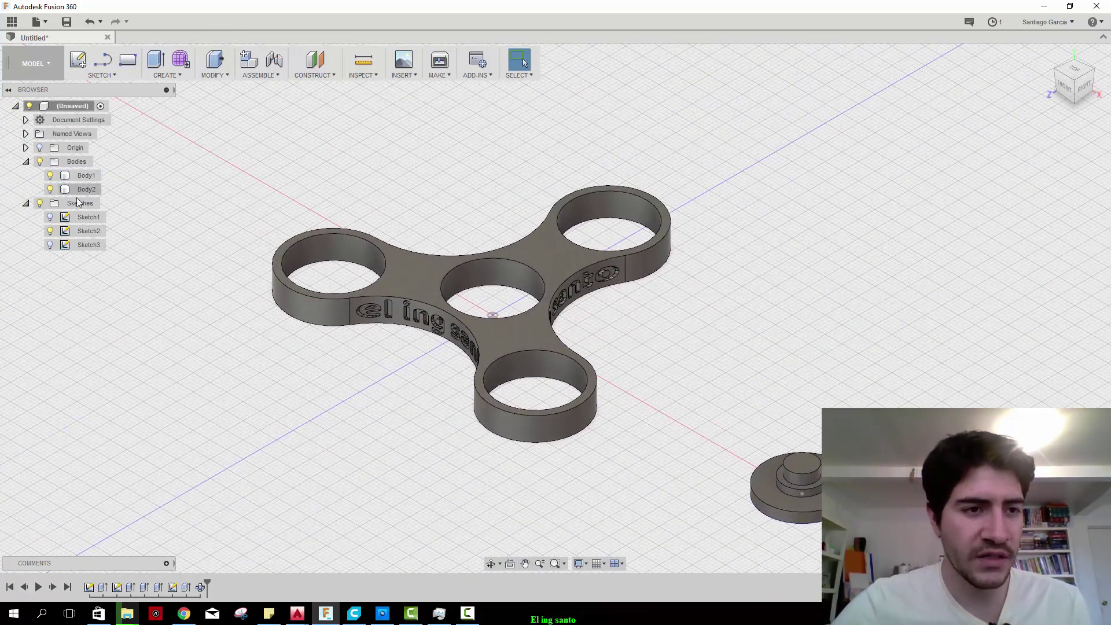
{"action": "left_click", "coordinate": [92, 178]}
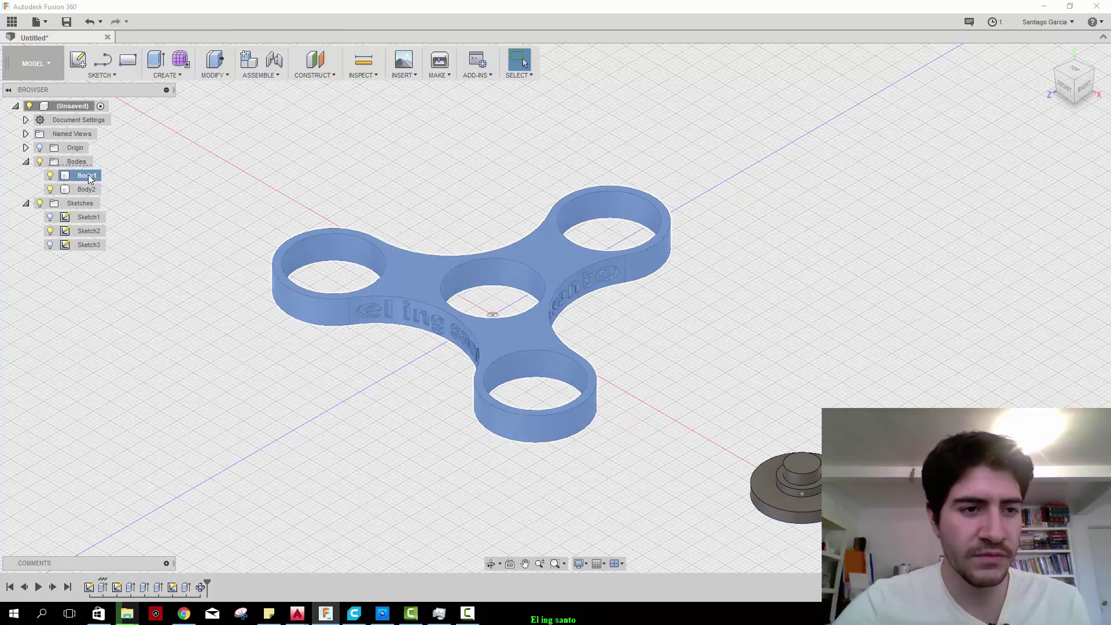
Export the spinner body Body1 as the STL file 'El ing santo spinner'.
{"action": "right_click", "coordinate": [91, 179]}
{"action": "left_click", "coordinate": [134, 270]}
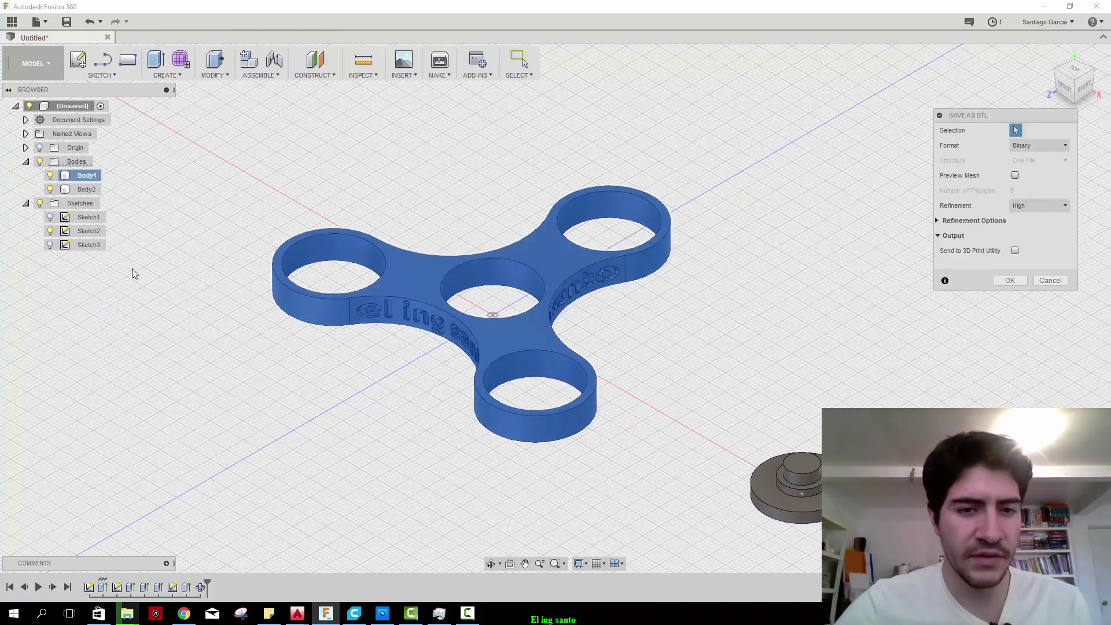
{"action": "left_click", "coordinate": [1019, 282]}
{"action": "type", "text": "El"}
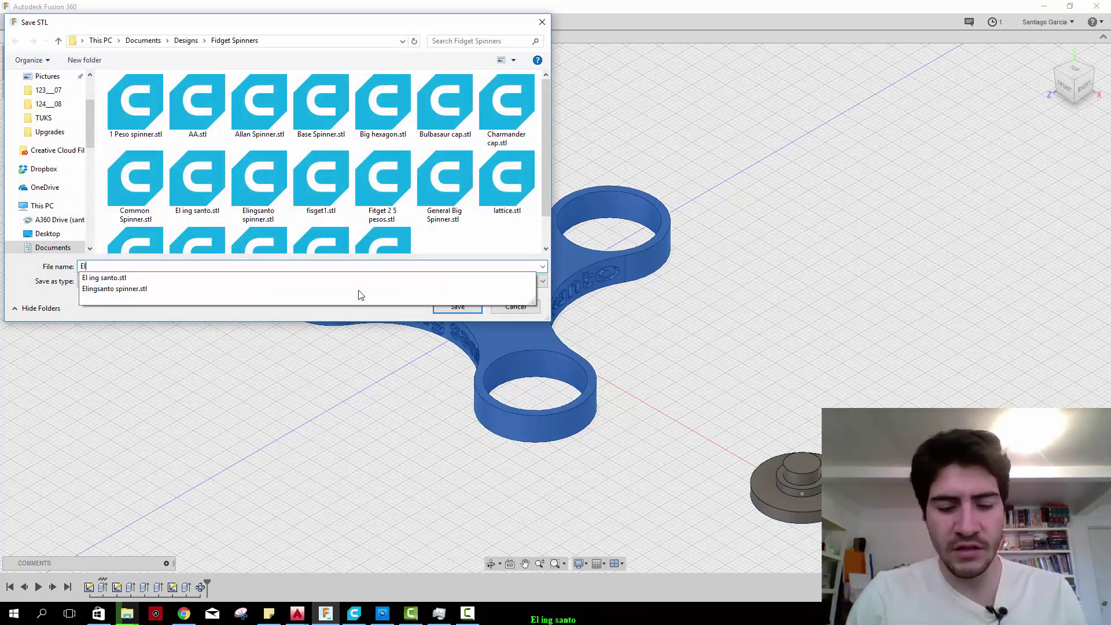
{"action": "type", "text": " ing santo spinner"}
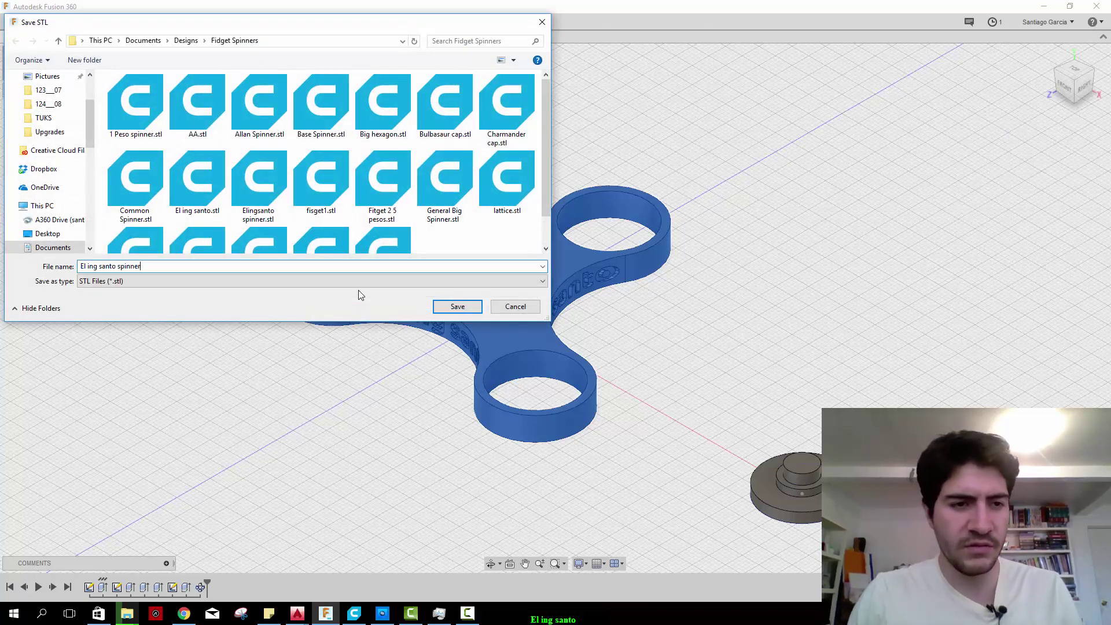
{"action": "key", "text": "Return"}
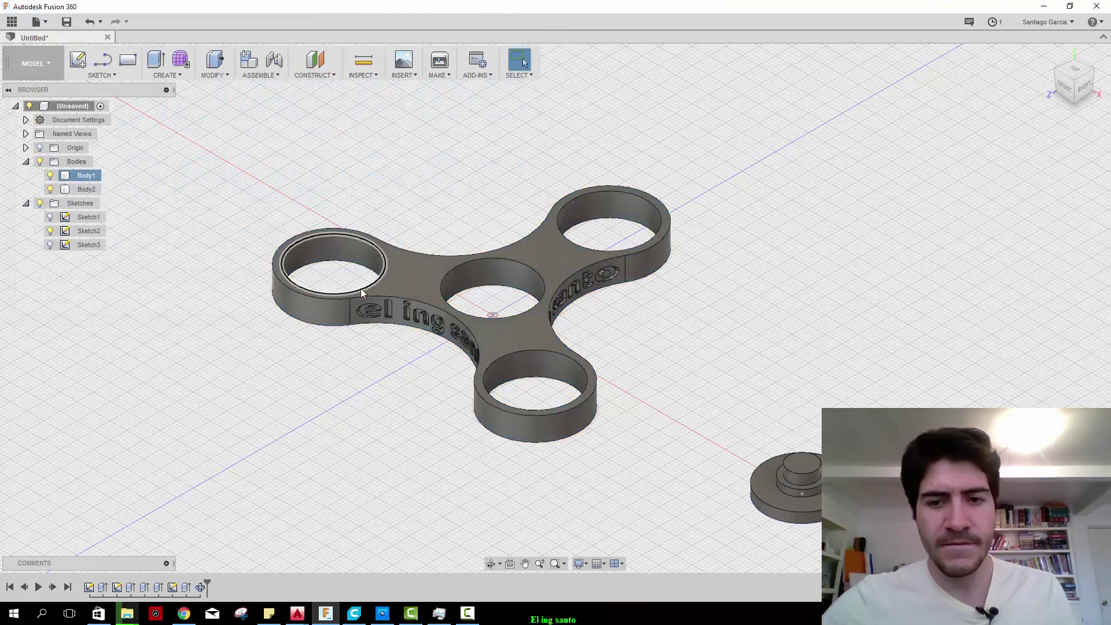
Export the cap body Body2 as the separate STL file 'Spinner tapa'.
{"action": "right_click", "coordinate": [94, 193]}
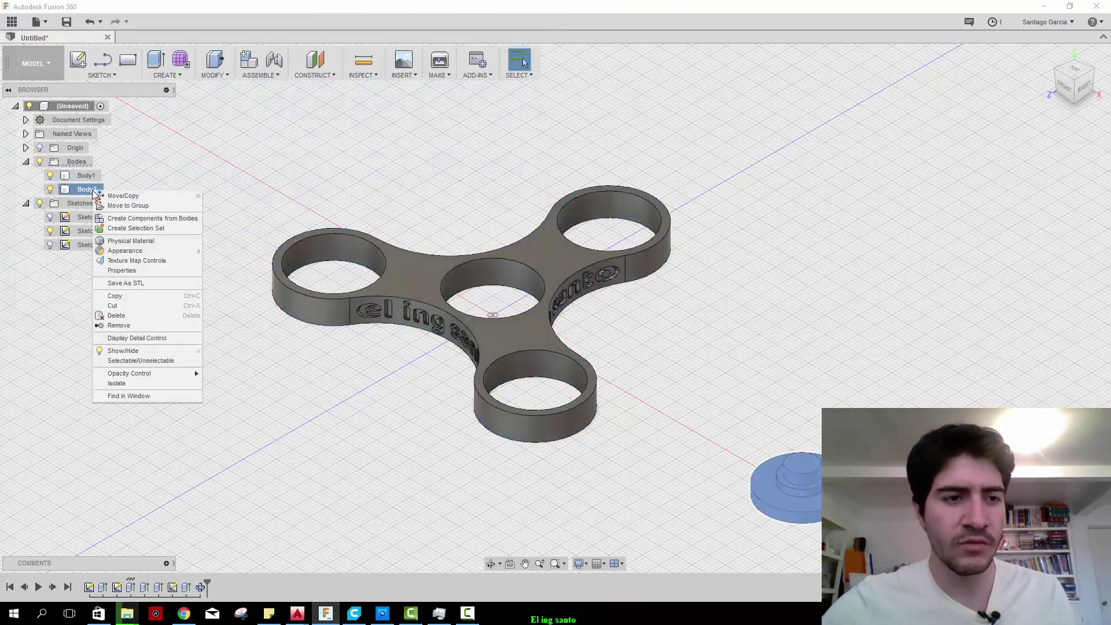
{"action": "left_click", "coordinate": [140, 283]}
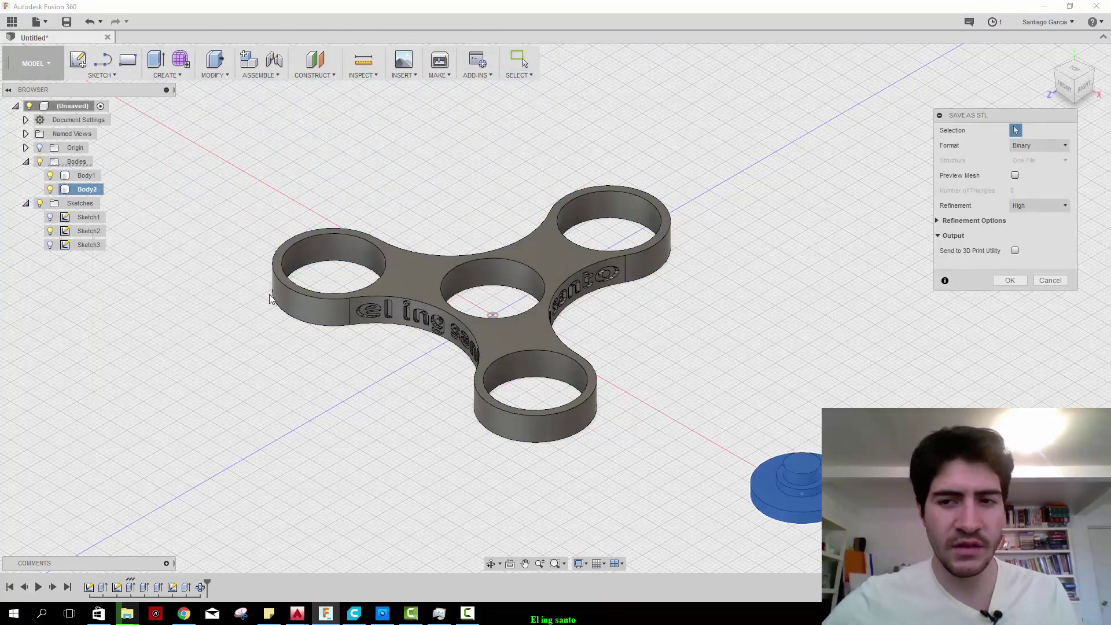
{"action": "left_click", "coordinate": [1009, 281]}
{"action": "type", "text": "Spinner tapa"}
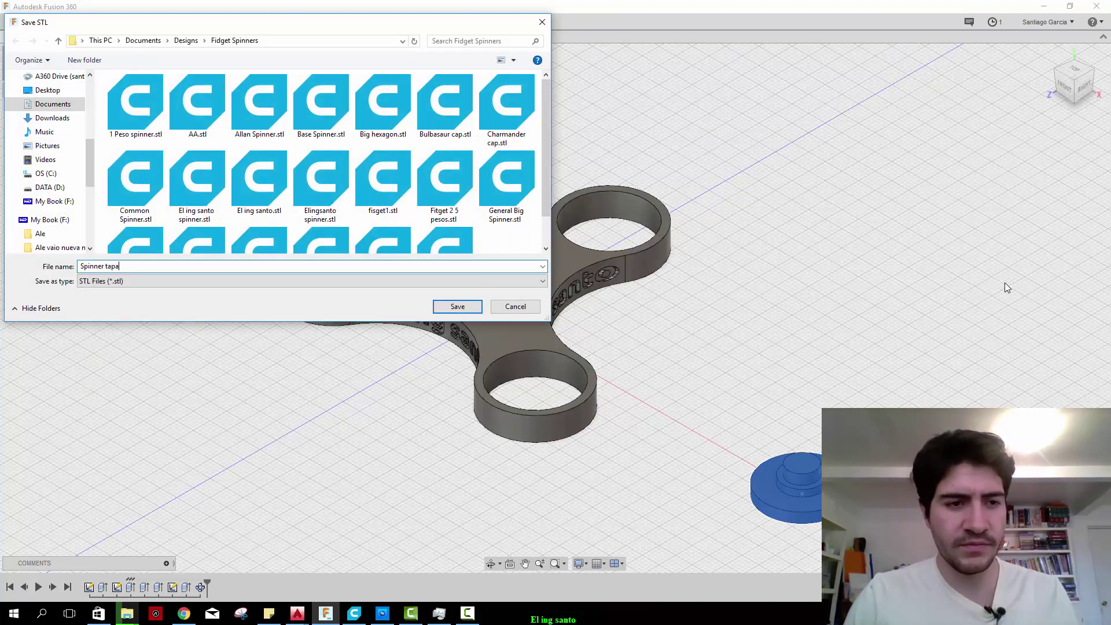
{"action": "key", "text": "Return"}
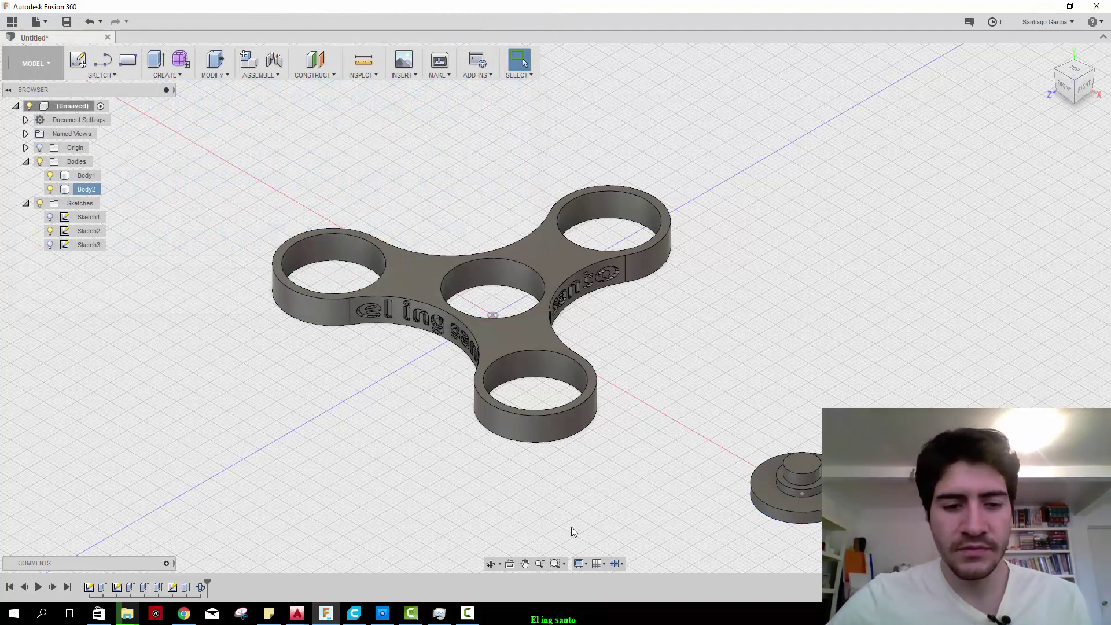
{"action": "left_click", "coordinate": [355, 615]}
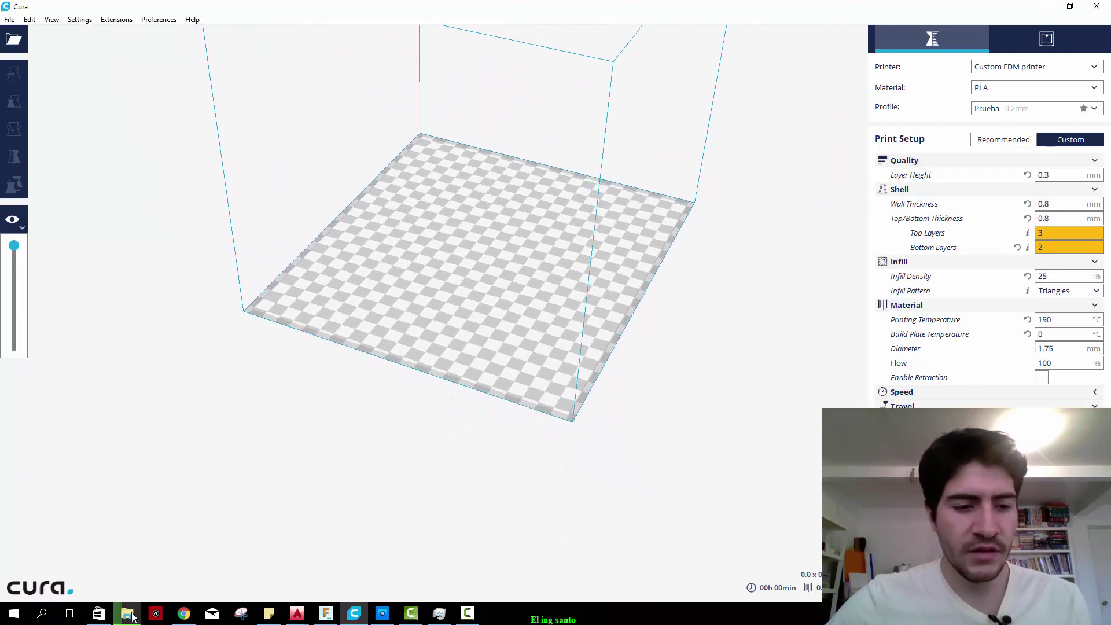
{"action": "mouse_move", "coordinate": [63, 564]}
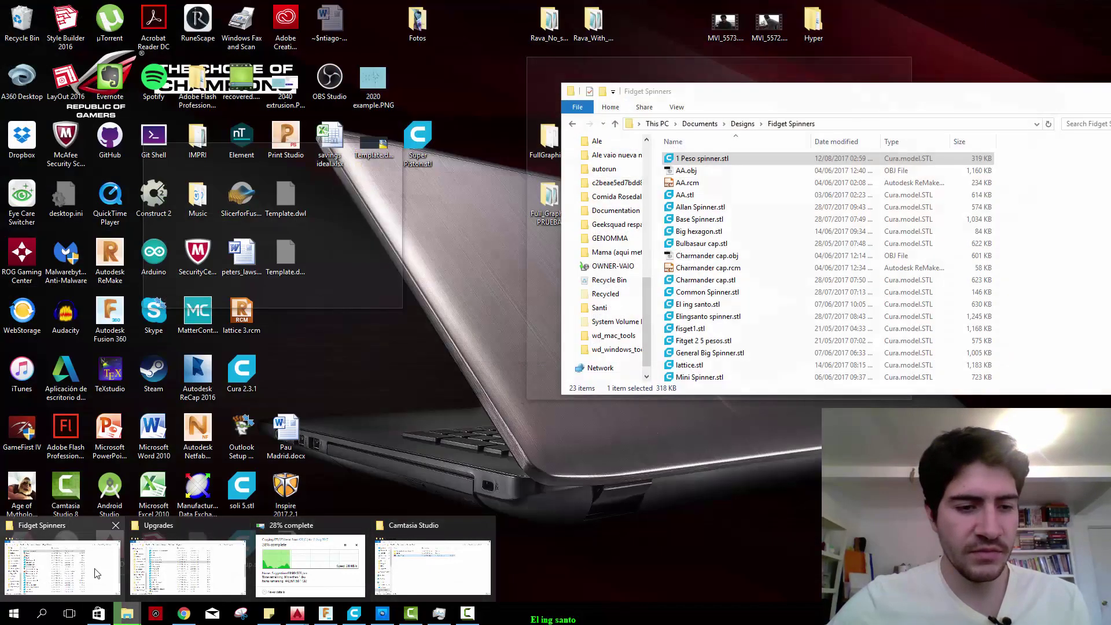
Drag El ing santo spinner.stl from the Fidget Spinners folder onto Cura's build plate.
{"action": "left_click", "coordinate": [96, 574]}
{"action": "left_click_drag", "start_coordinate": [717, 98], "coordinate": [733, 87]}
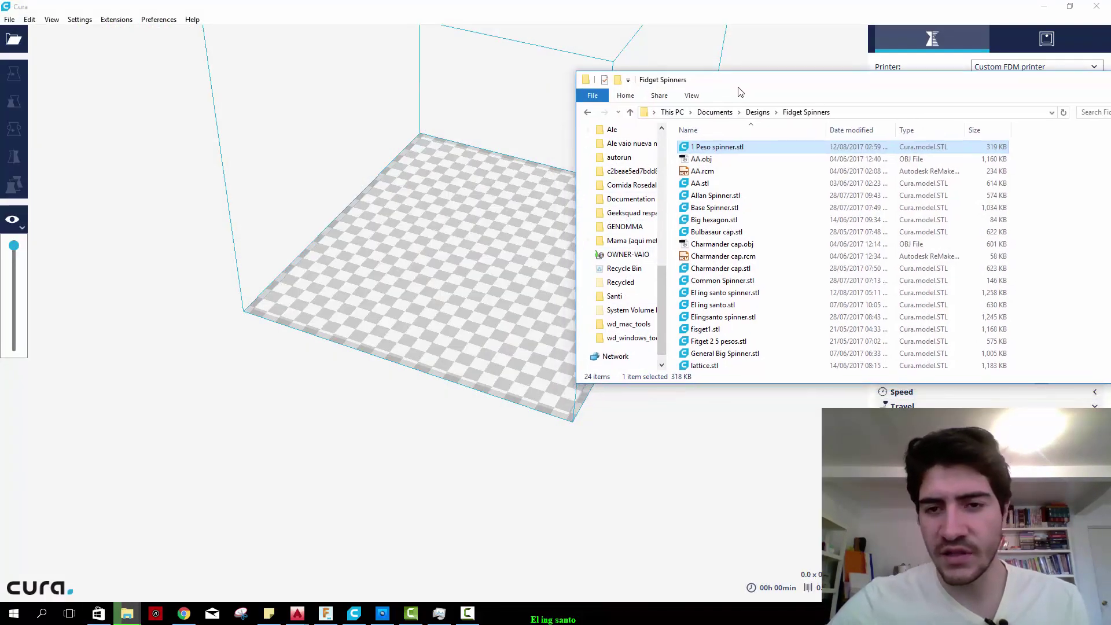
{"action": "scroll", "coordinate": [755, 229], "scroll_direction": "down", "scroll_amount": 2}
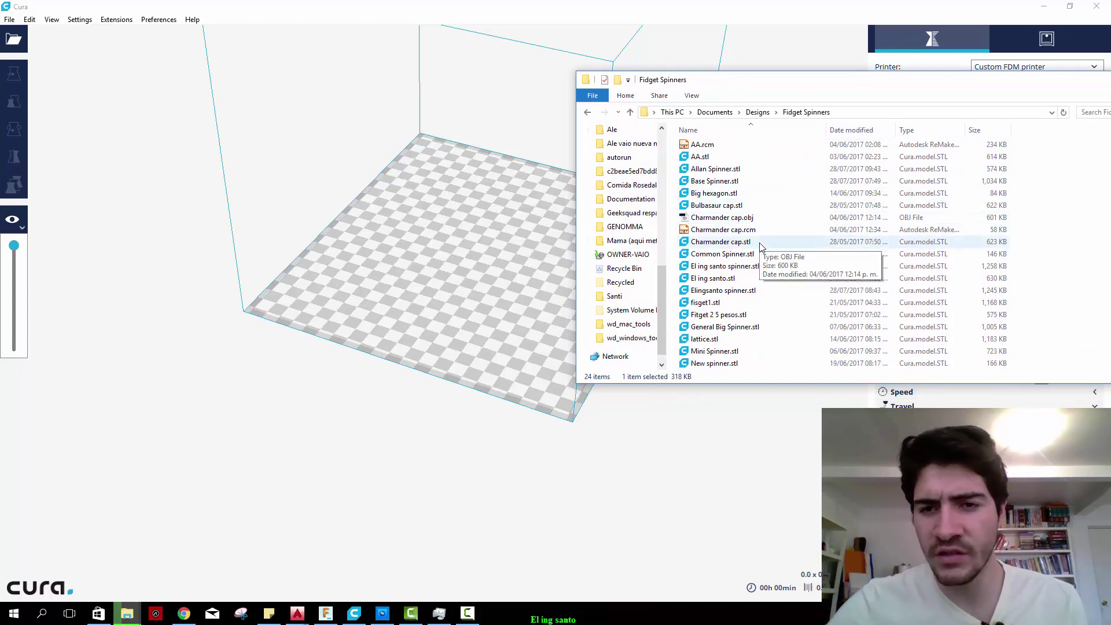
{"action": "left_click", "coordinate": [746, 230]}
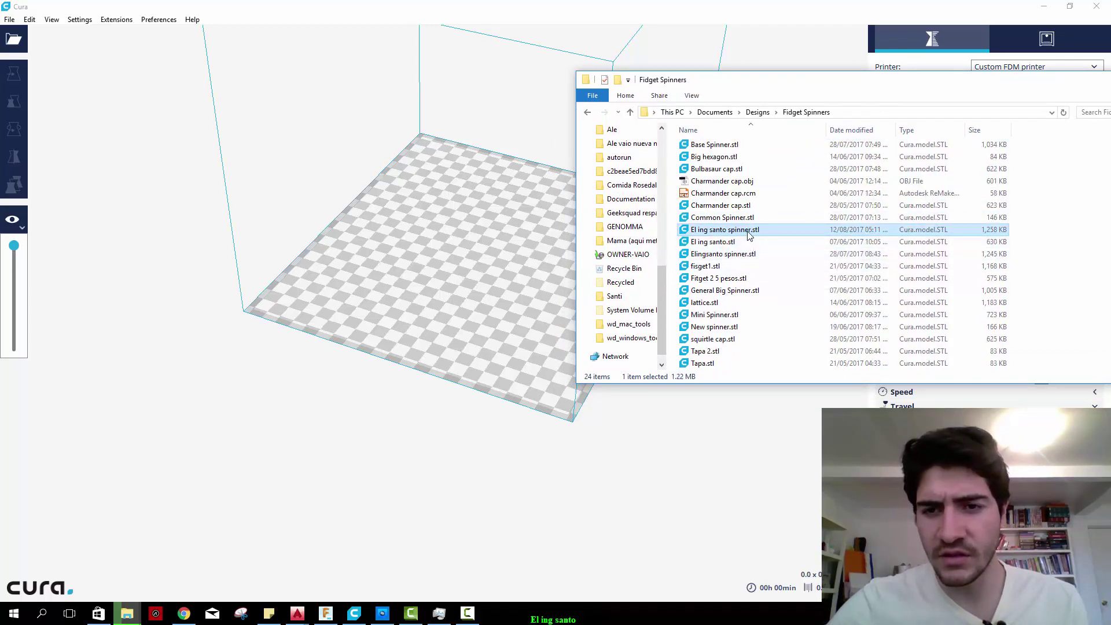
{"action": "left_click_drag", "start_coordinate": [491, 248], "coordinate": [492, 274]}
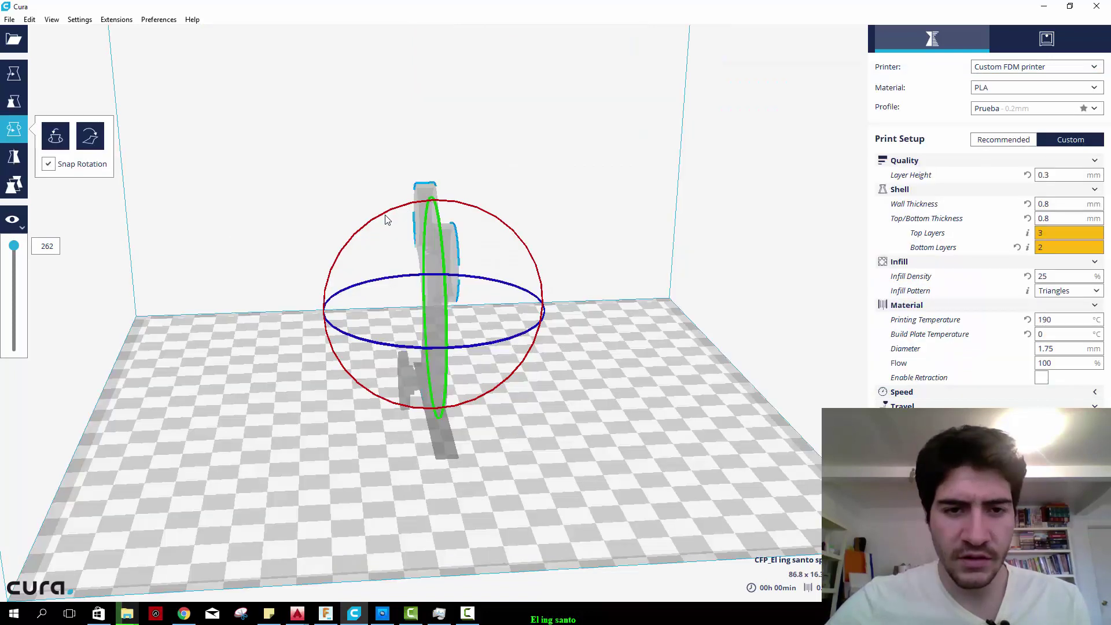
Rotate the spinner flat for a 51-minute slice and collapse the Speed settings.
{"action": "left_click_drag", "start_coordinate": [387, 218], "coordinate": [619, 266]}
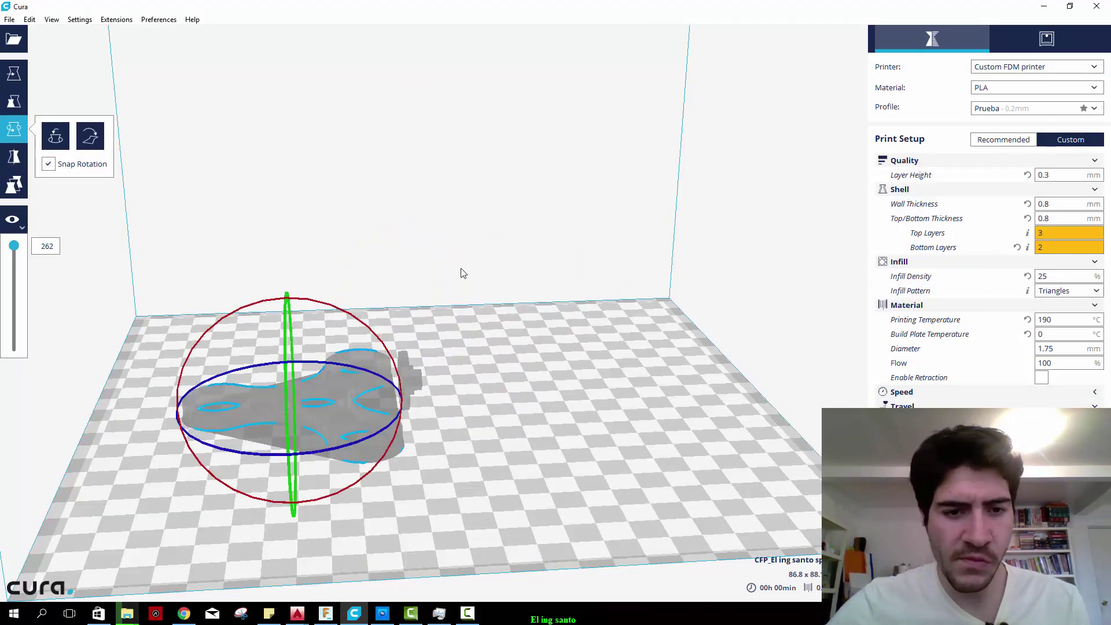
{"action": "mouse_move", "coordinate": [463, 273]}
{"action": "right_mouse_down"}
{"action": "mouse_move", "coordinate": [479, 313]}
{"action": "mouse_move", "coordinate": [641, 357]}
{"action": "mouse_move", "coordinate": [552, 282]}
{"action": "mouse_move", "coordinate": [520, 231]}
{"action": "right_mouse_up"}
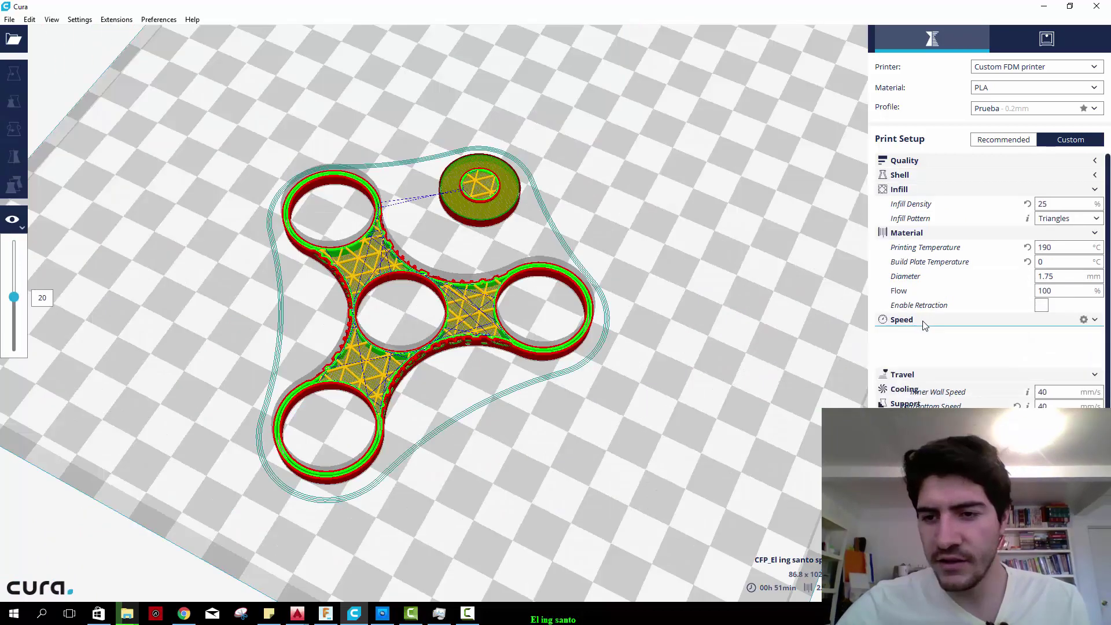
{"action": "left_click", "coordinate": [910, 323]}
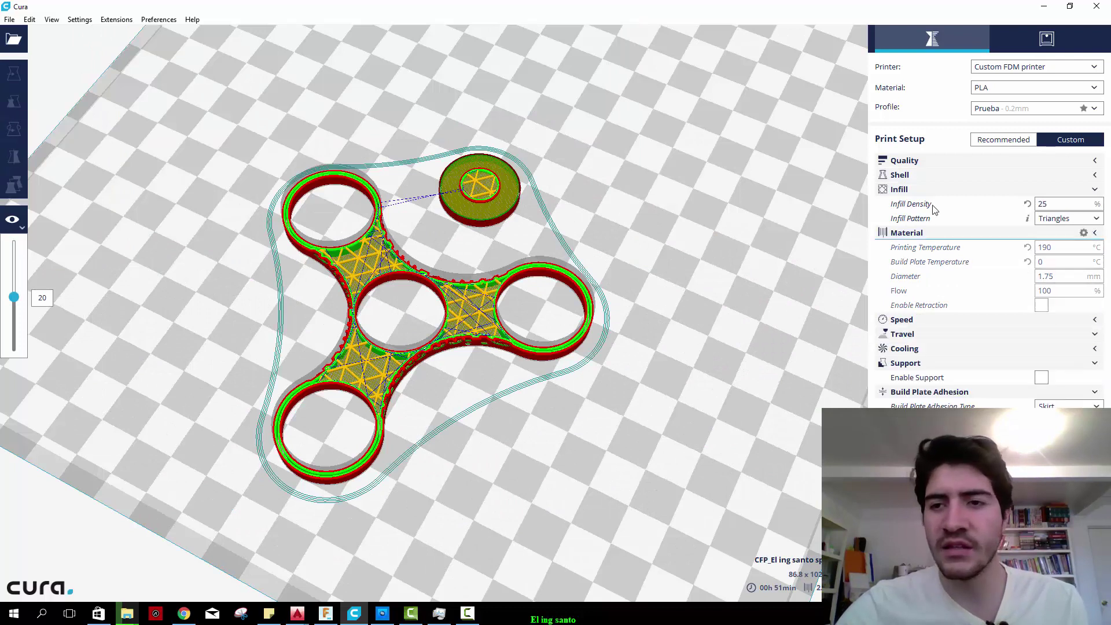